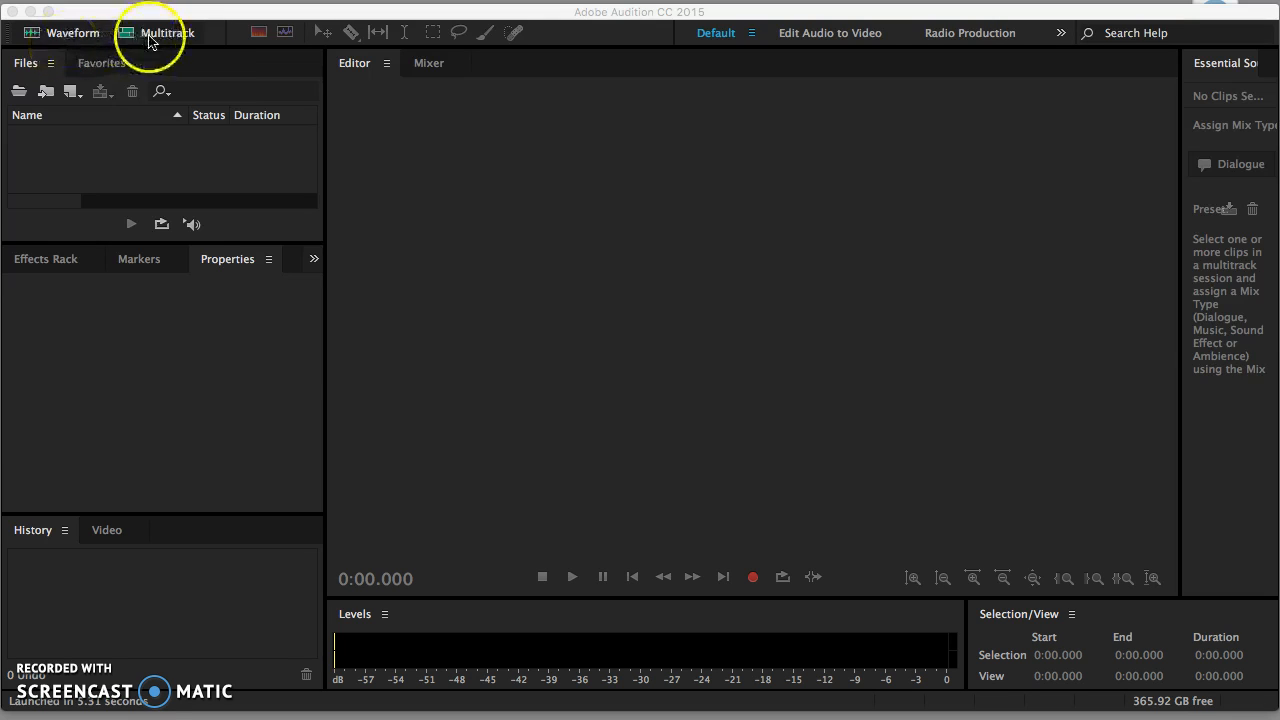
Step: Create a blank stereo audio file named Untitled 1
left_click(72, 34)
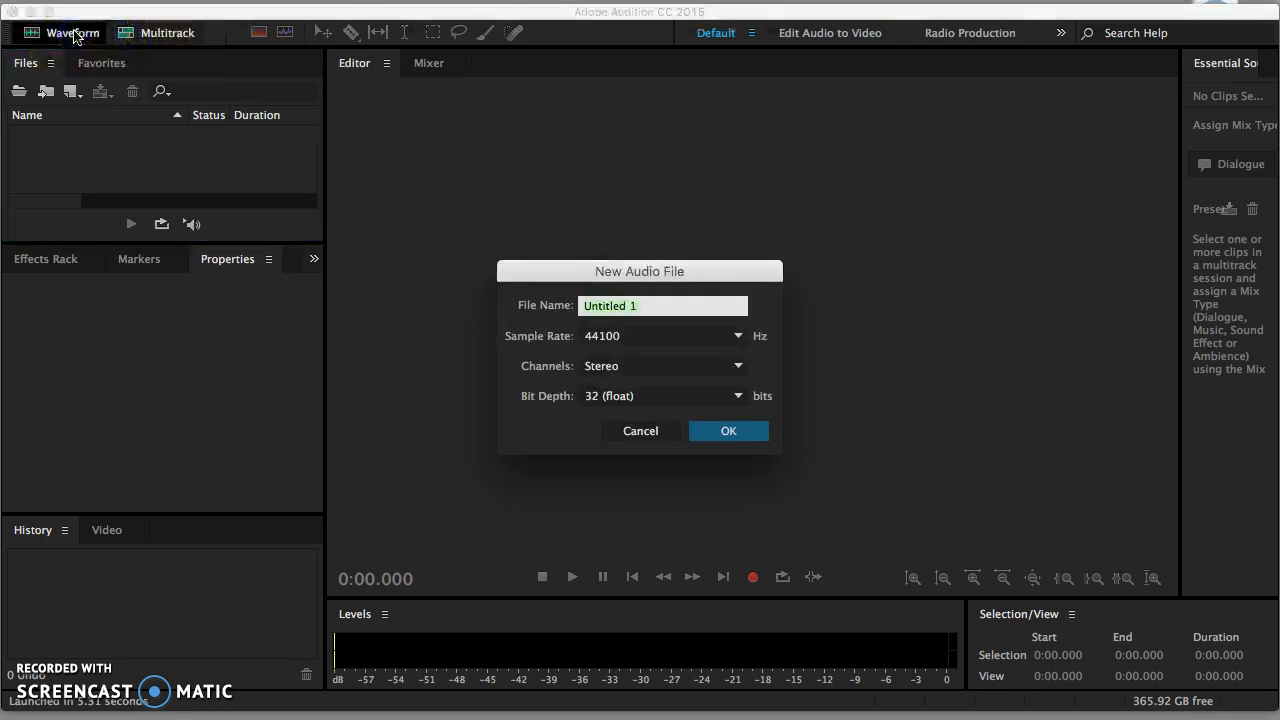
left_click(720, 431)
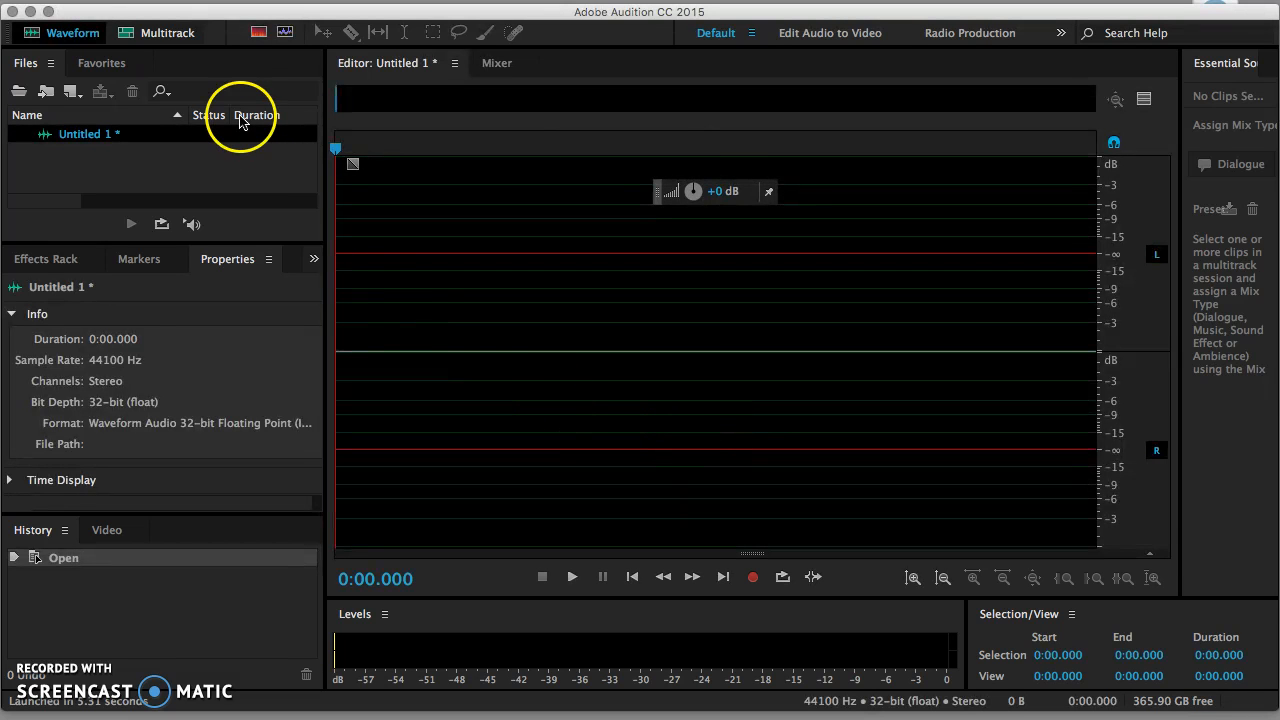
right_click(369, 262)
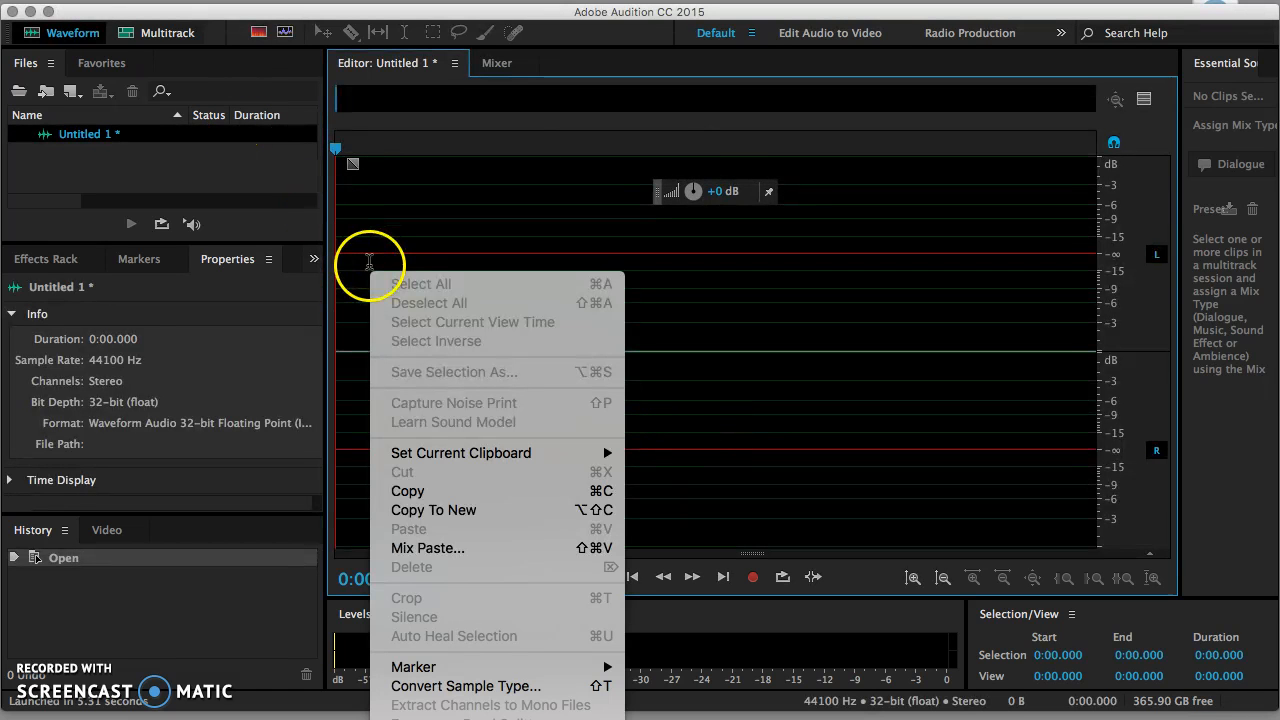
left_click(449, 209)
Step: Open the song 3423.mp3 from the Audio Files folder in the waveform editor
left_click(212, 0)
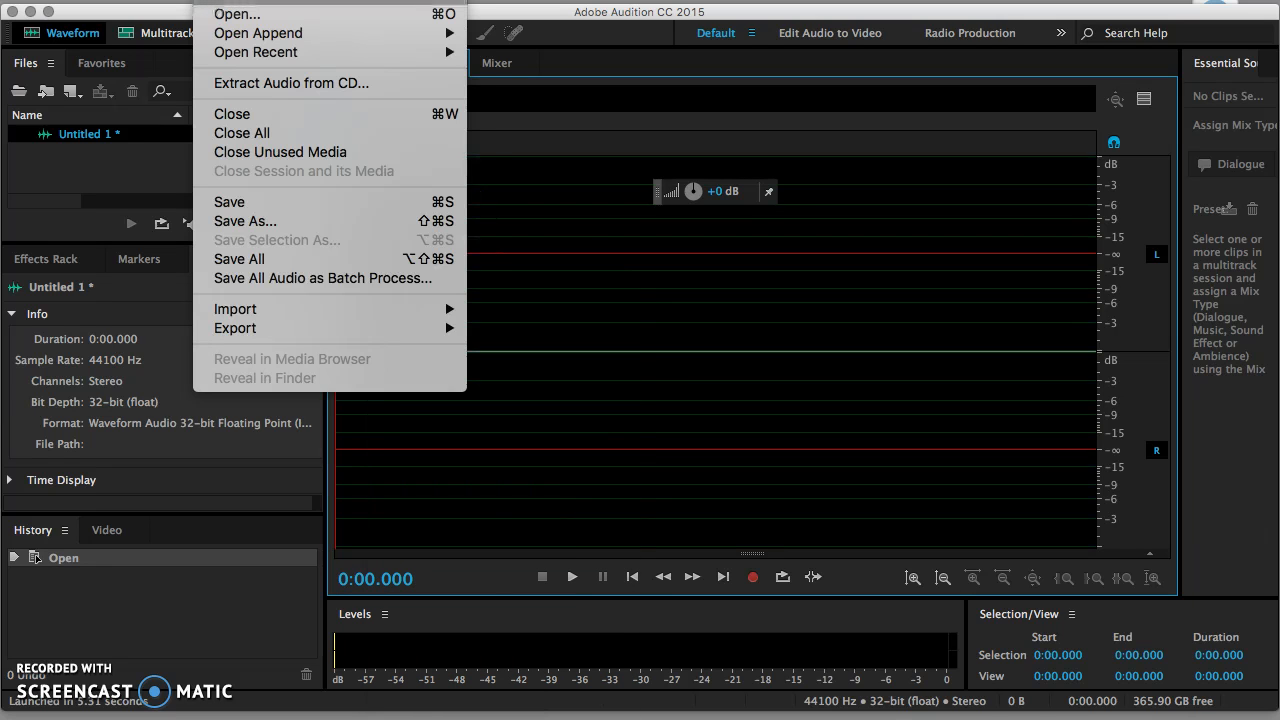
mouse_move(256, 0)
mouse_move(300, 0)
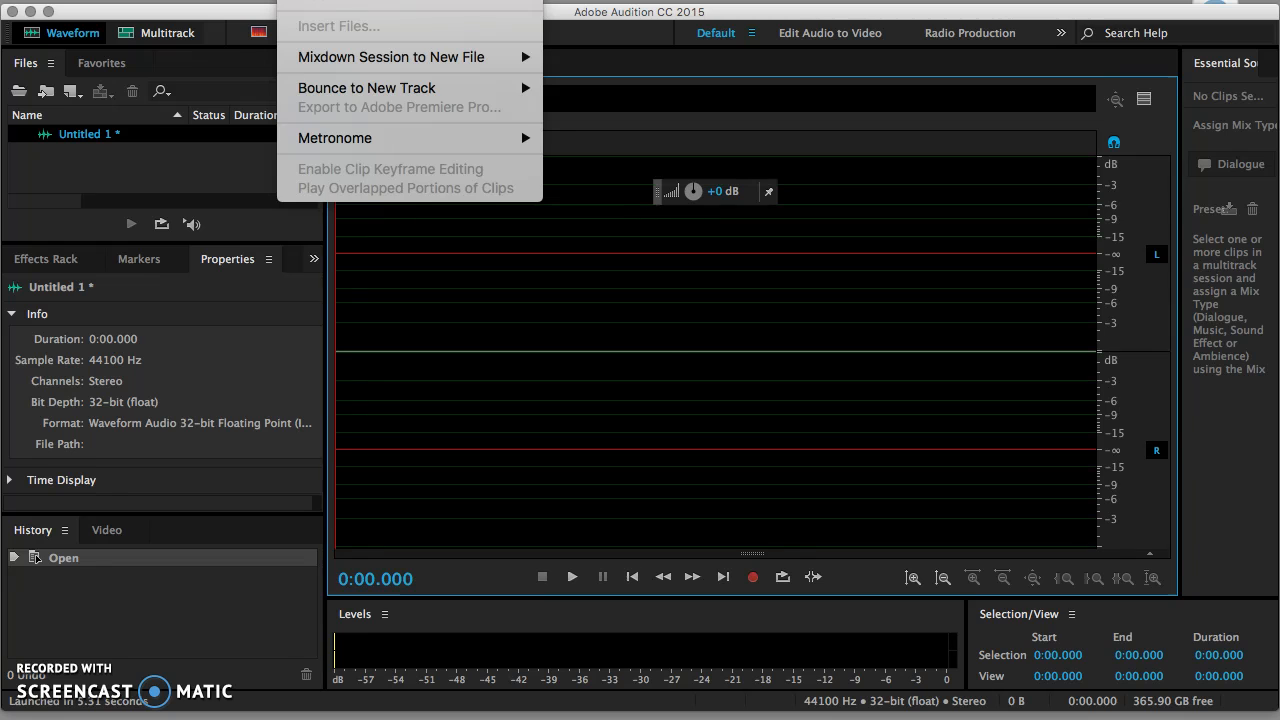
mouse_move(212, 0)
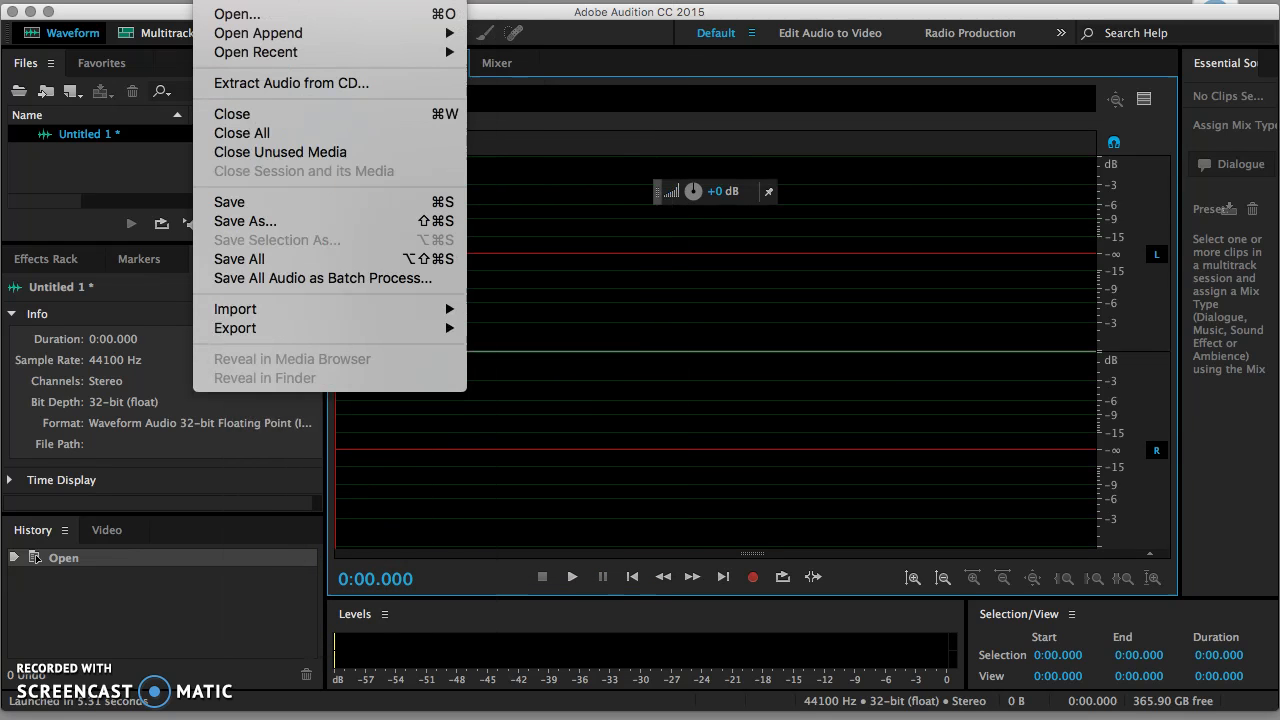
left_click(222, 12)
double_click(490, 168)
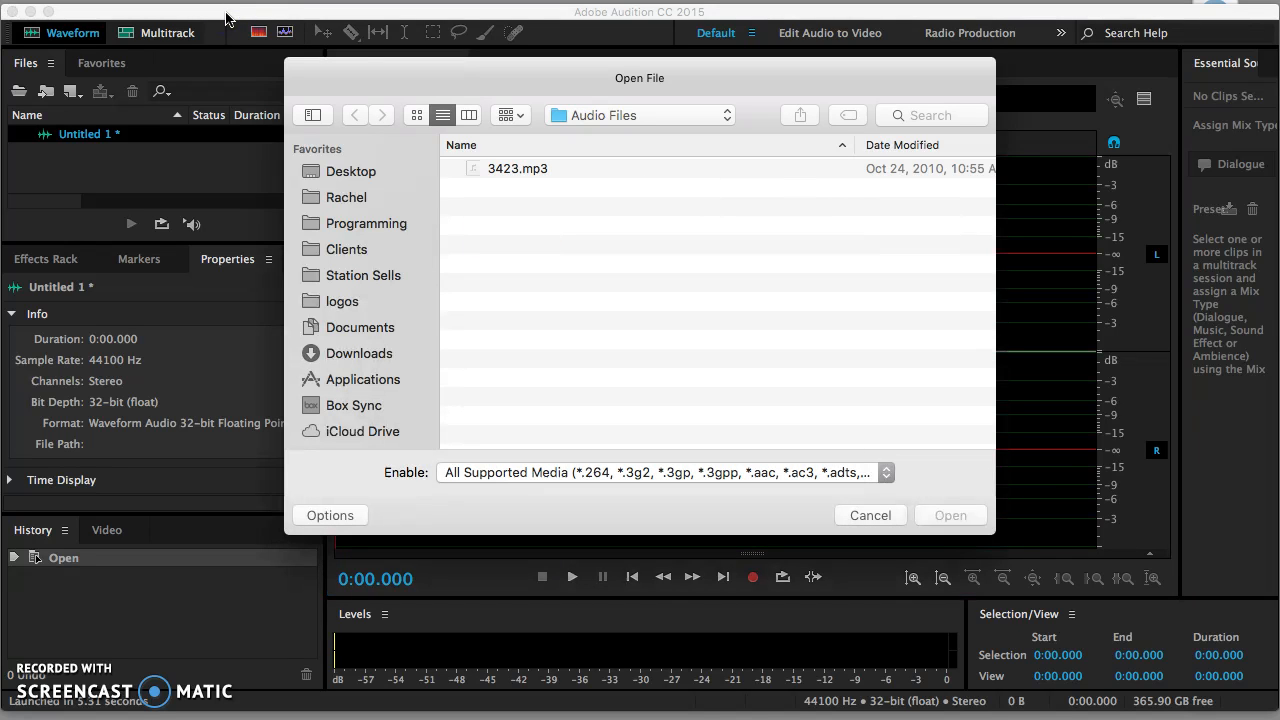
double_click(502, 170)
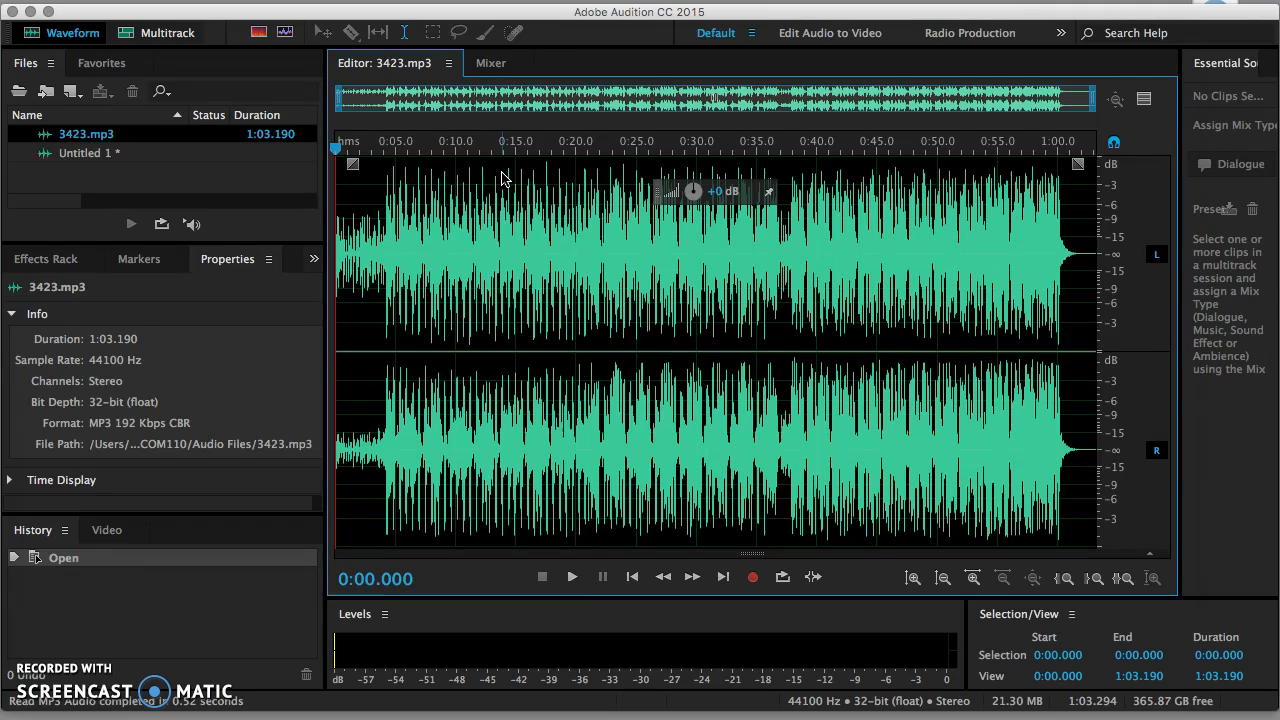
left_click(177, 34)
Step: Create Untitled Session 1 with the default settings, overwriting the existing session file
left_click(811, 460)
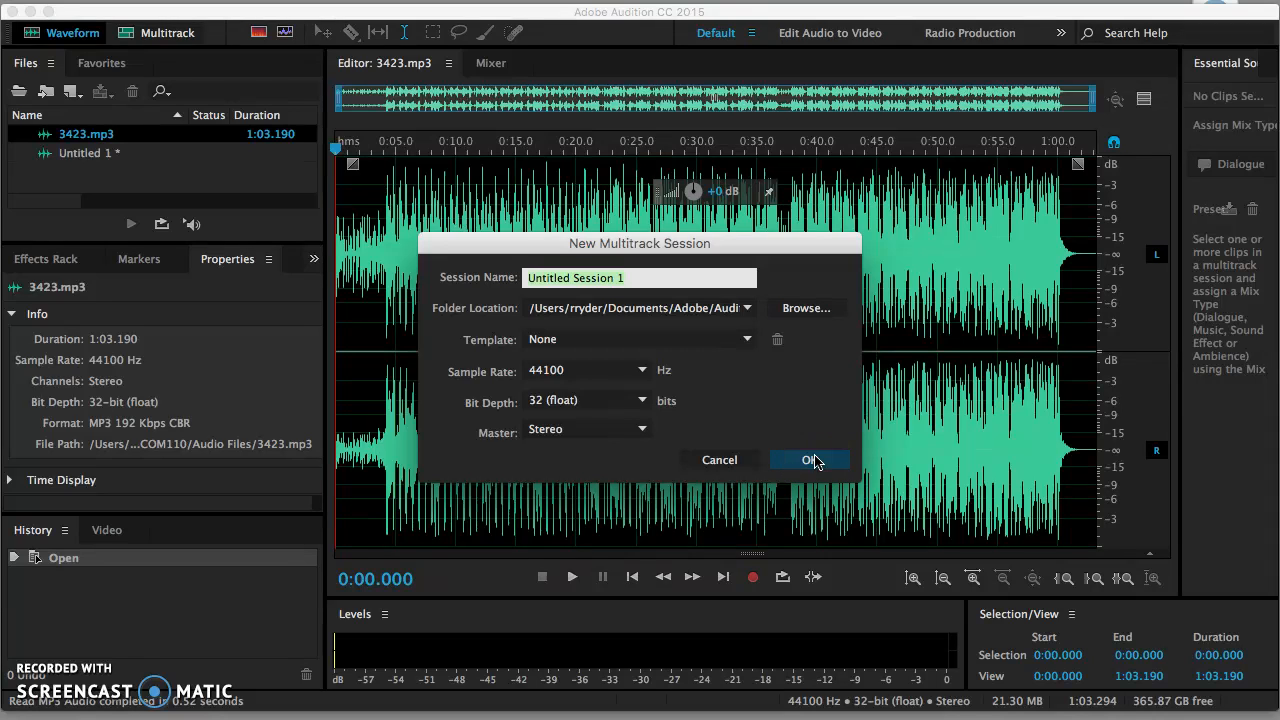
left_click(813, 460)
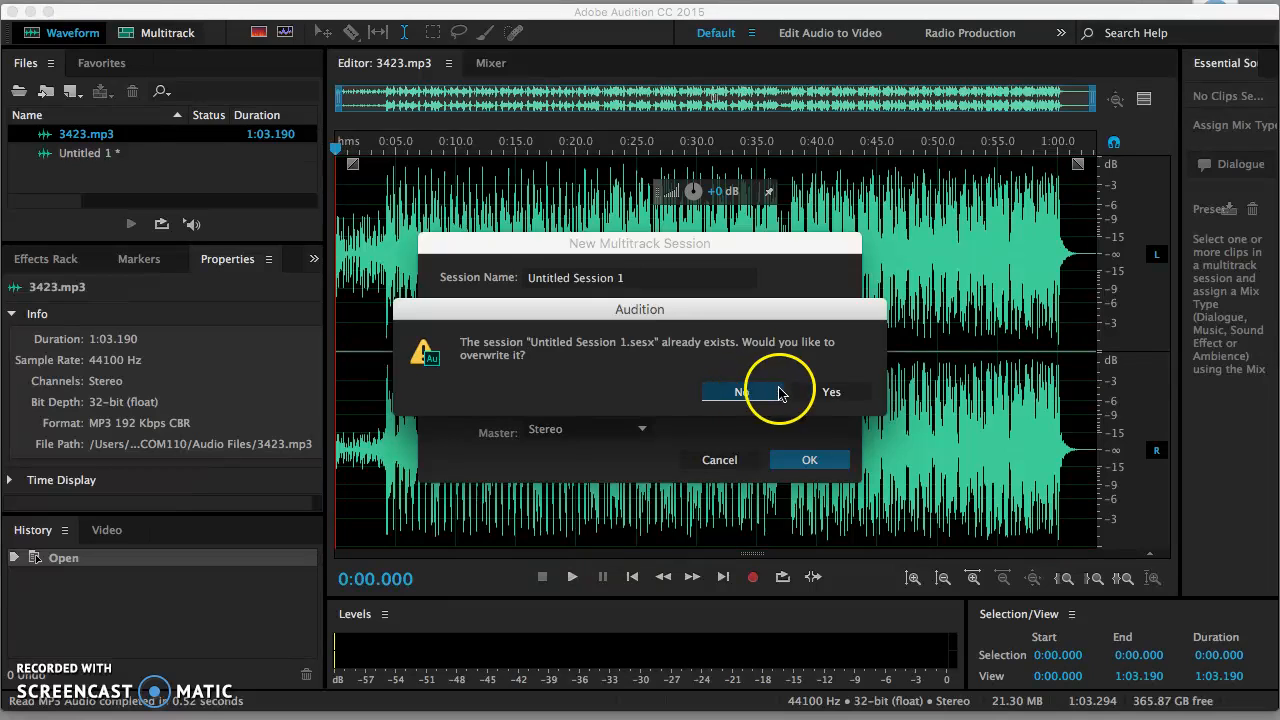
left_click(822, 392)
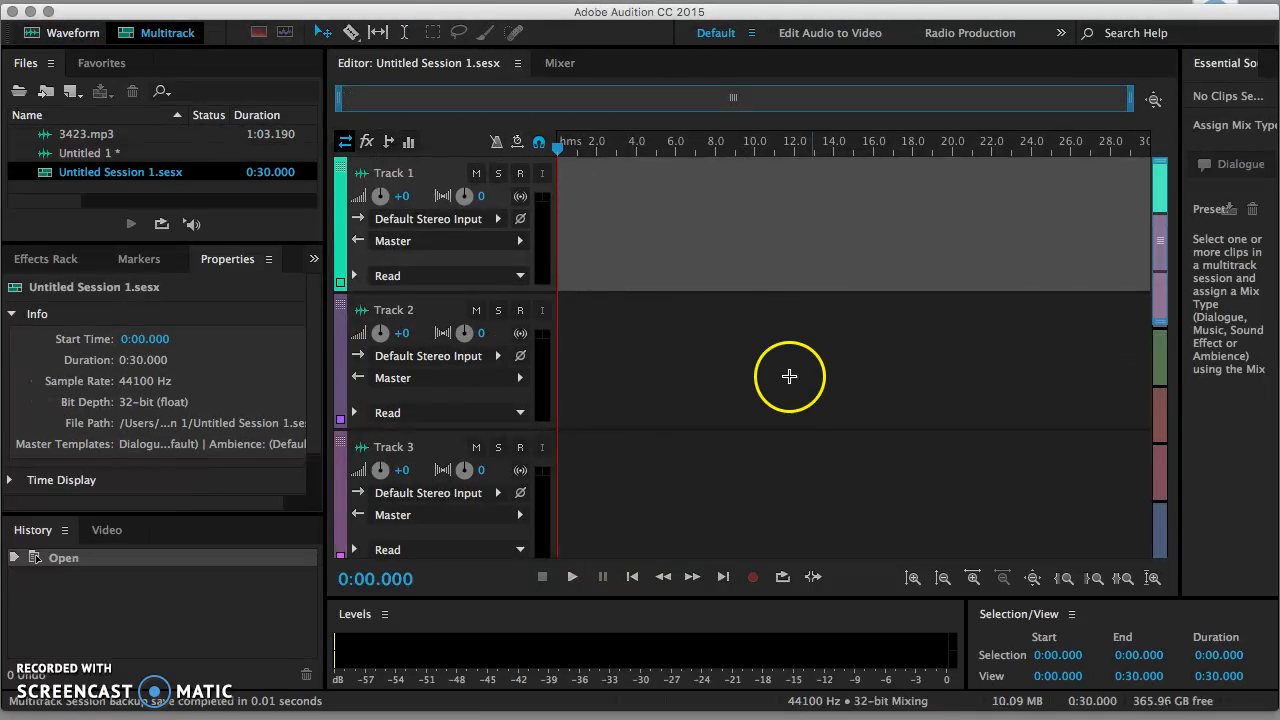
Step: Insert 3423.mp3 as a clip at the start of Track 1
right_click(601, 214)
mouse_move(640, 350)
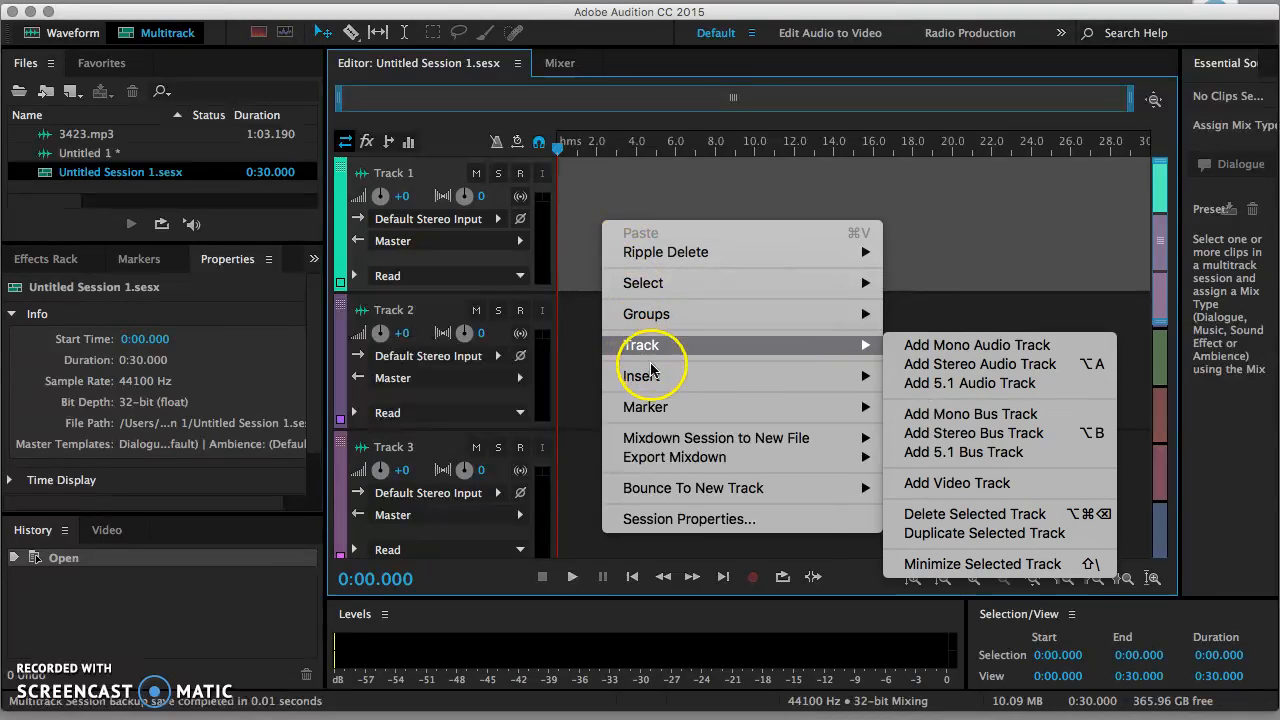
mouse_move(655, 376)
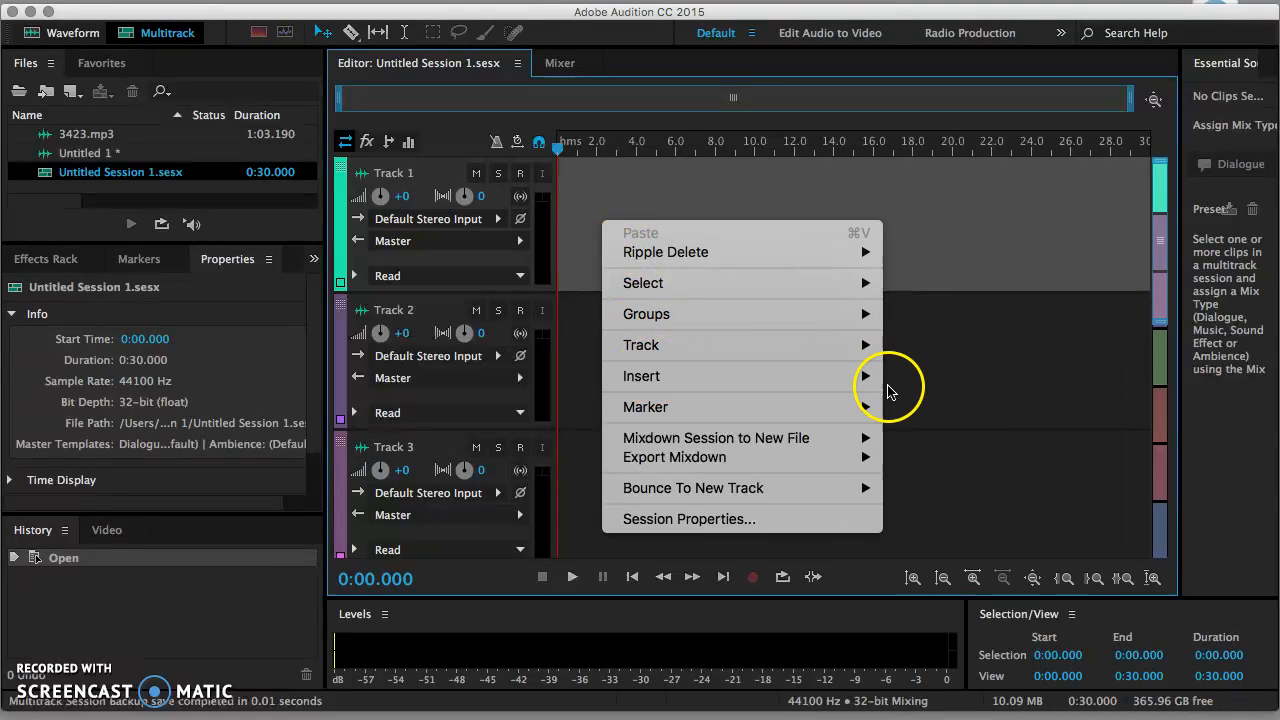
left_click(911, 407)
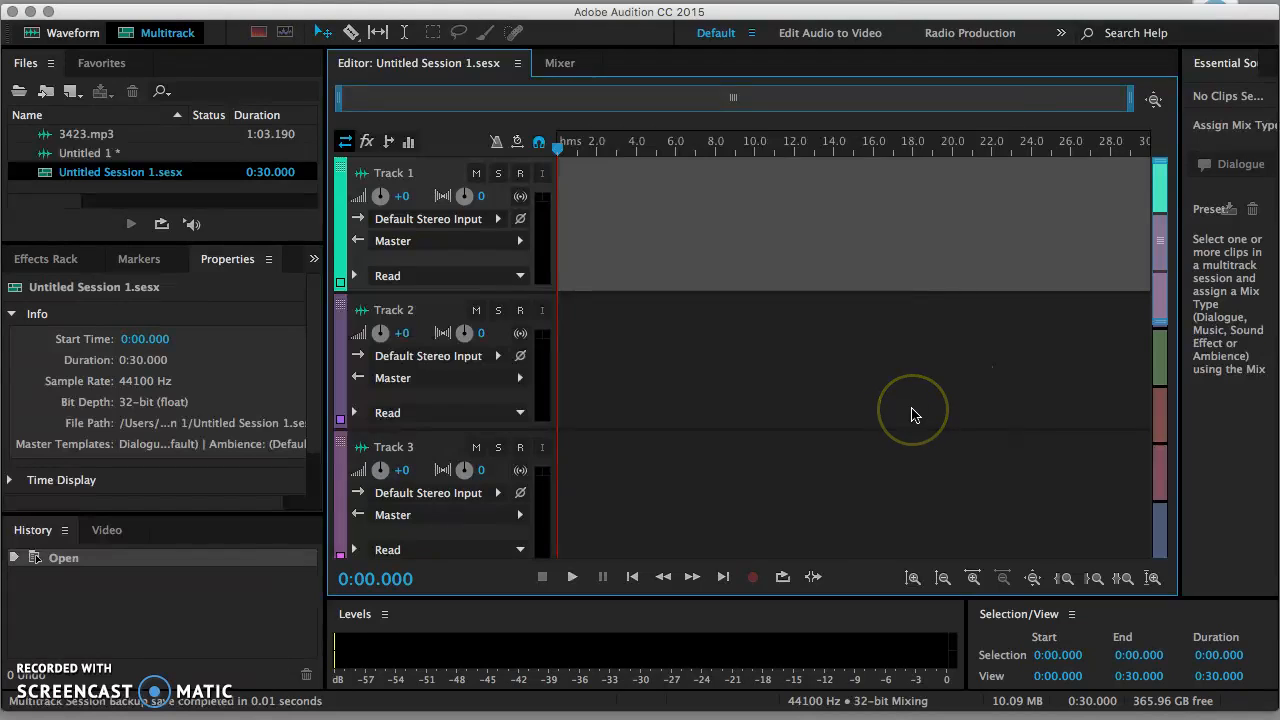
double_click(520, 170)
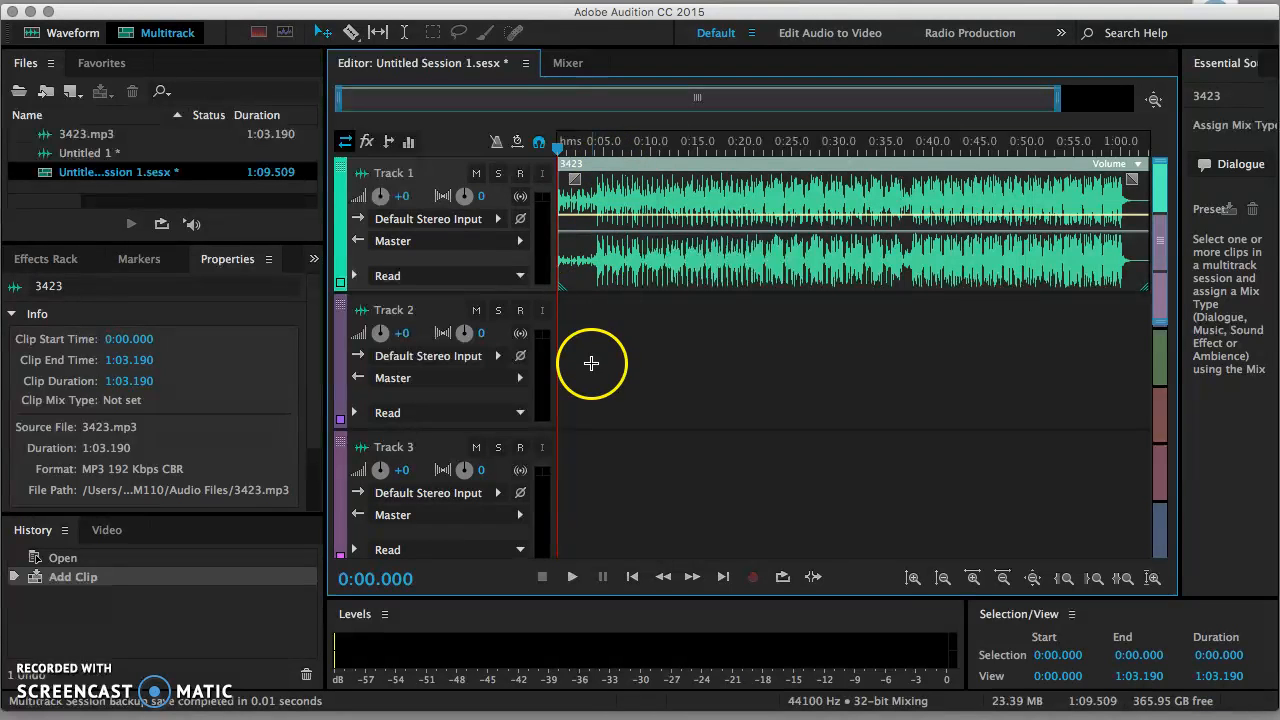
Step: Arm and solo Track 2, then record a roughly 19-second take as Track 2_001
left_click(520, 311)
left_click(498, 311)
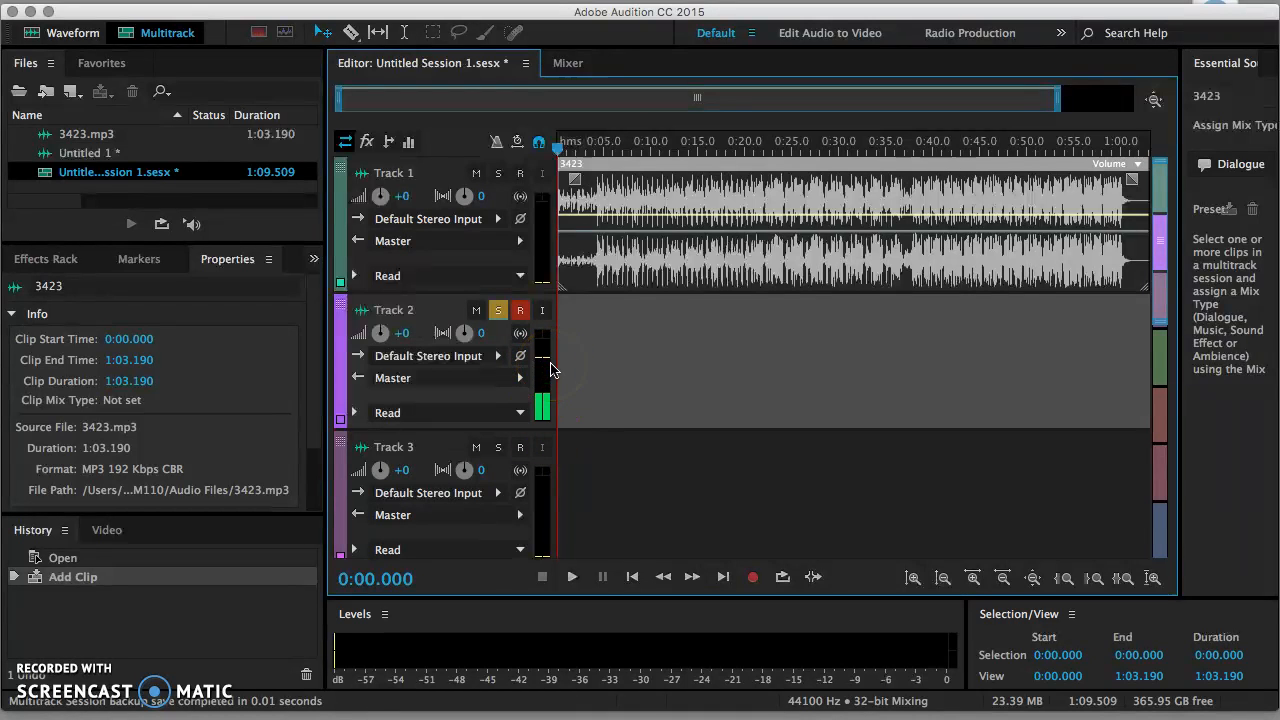
left_click(753, 577)
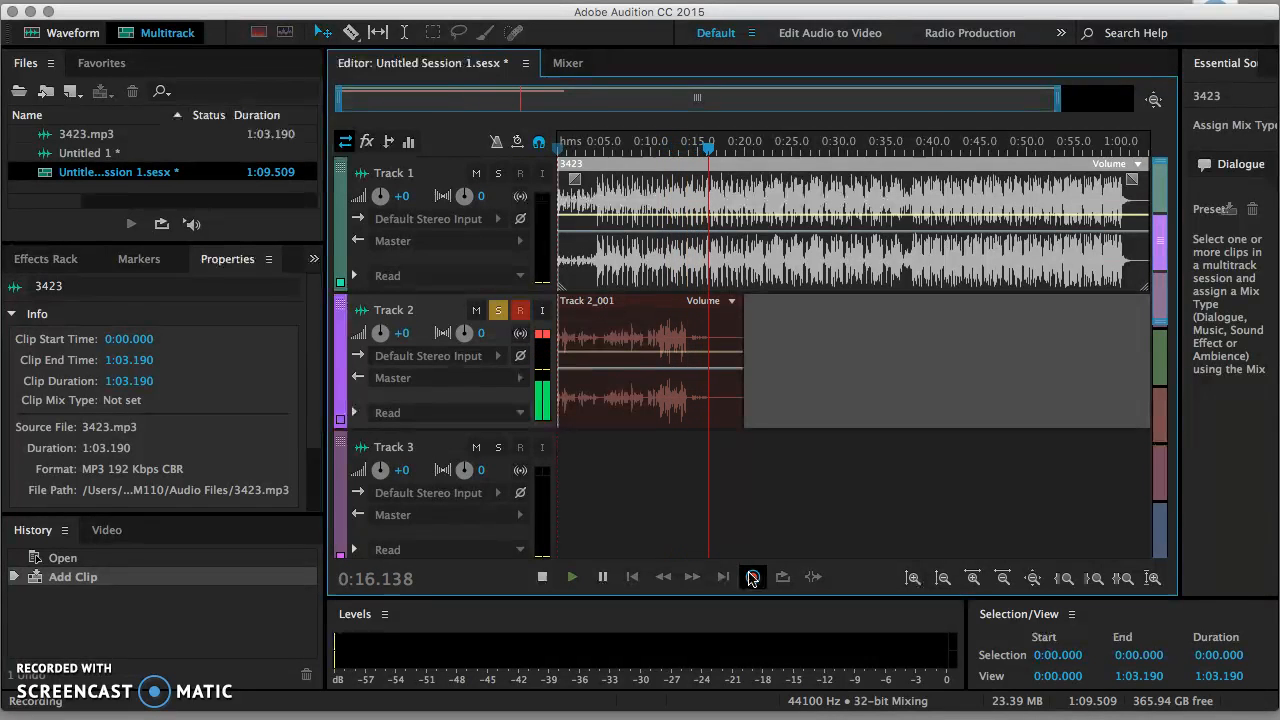
left_click(752, 578)
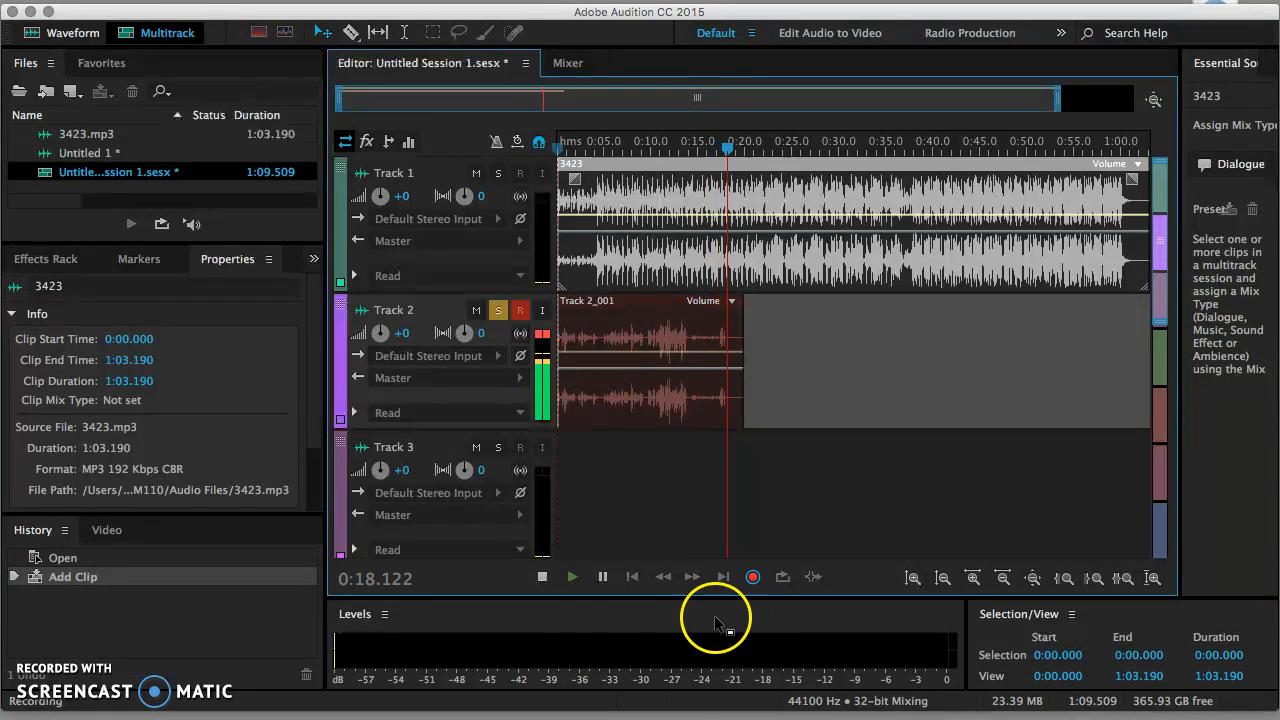
left_click(542, 584)
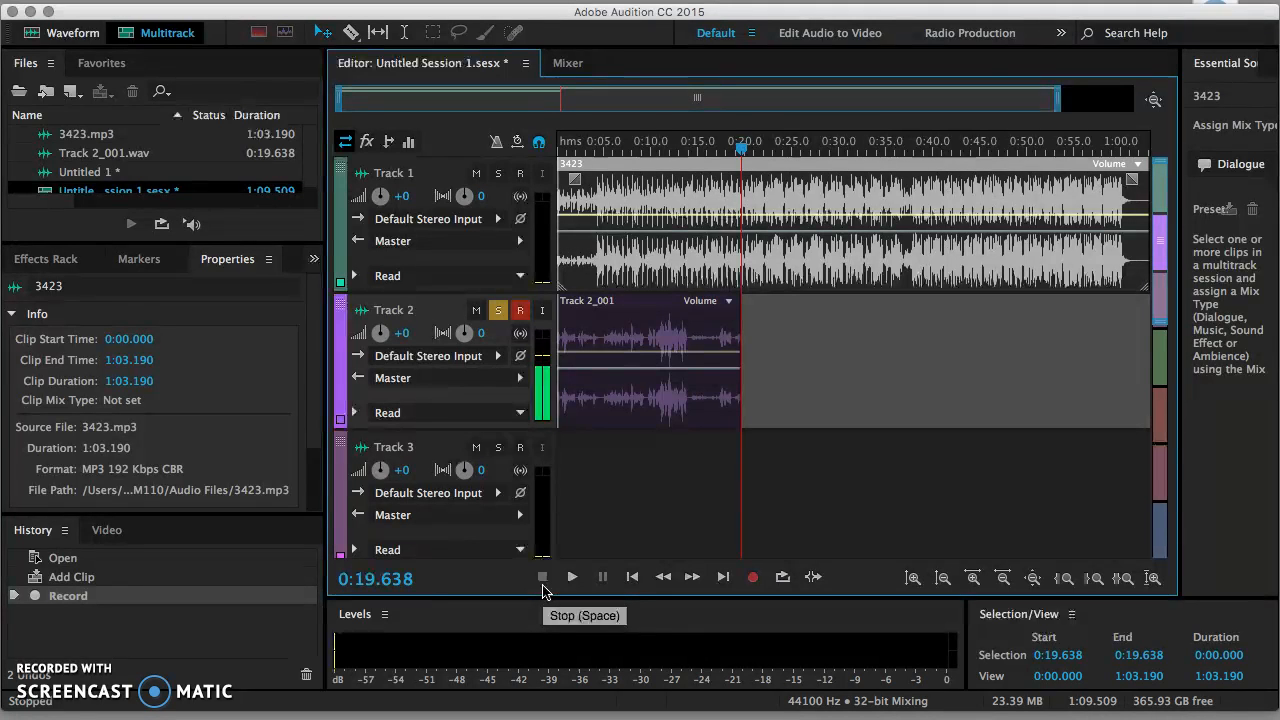
Step: Disarm and unsolo Track 2, and solo Track 1 instead
left_click(520, 310)
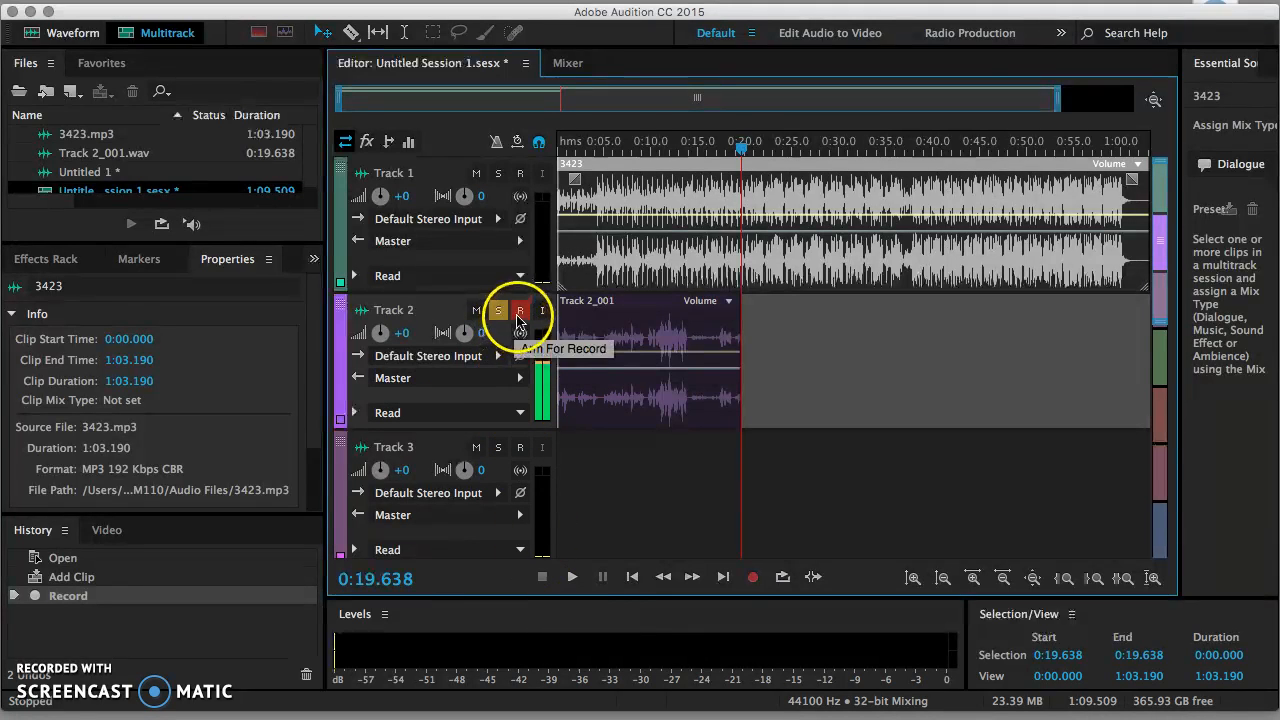
left_click(498, 312)
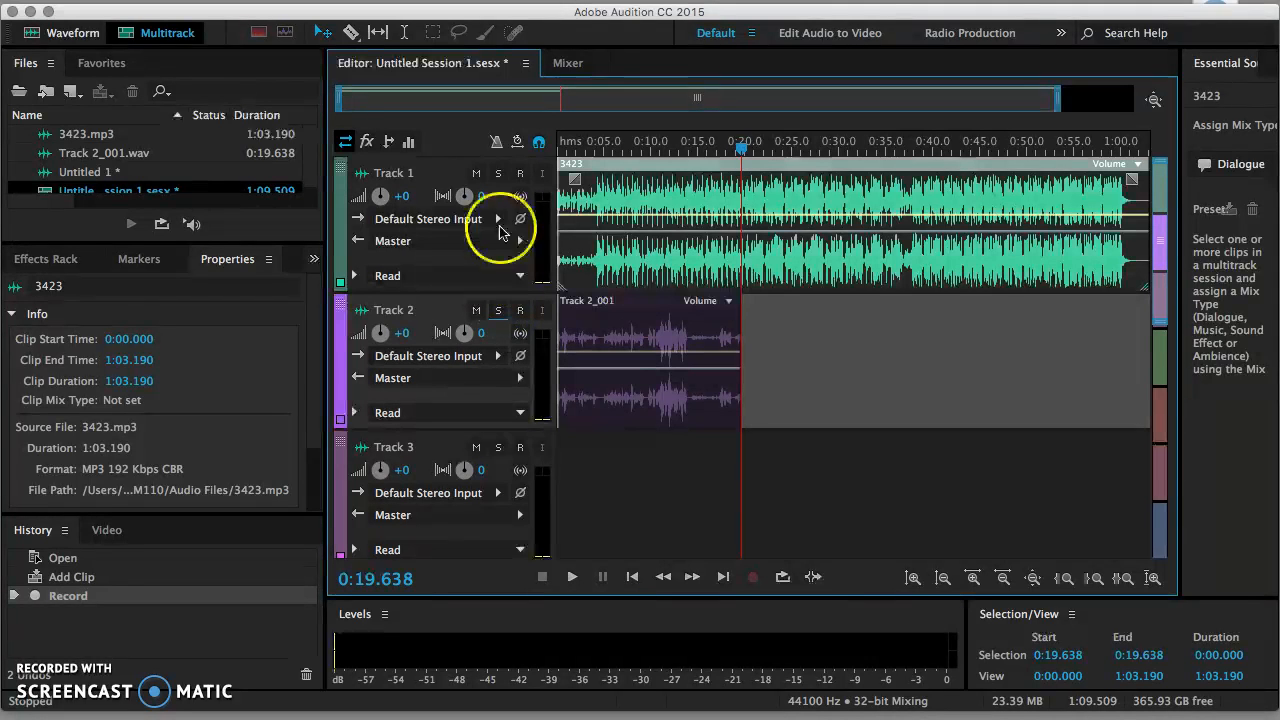
left_click(499, 175)
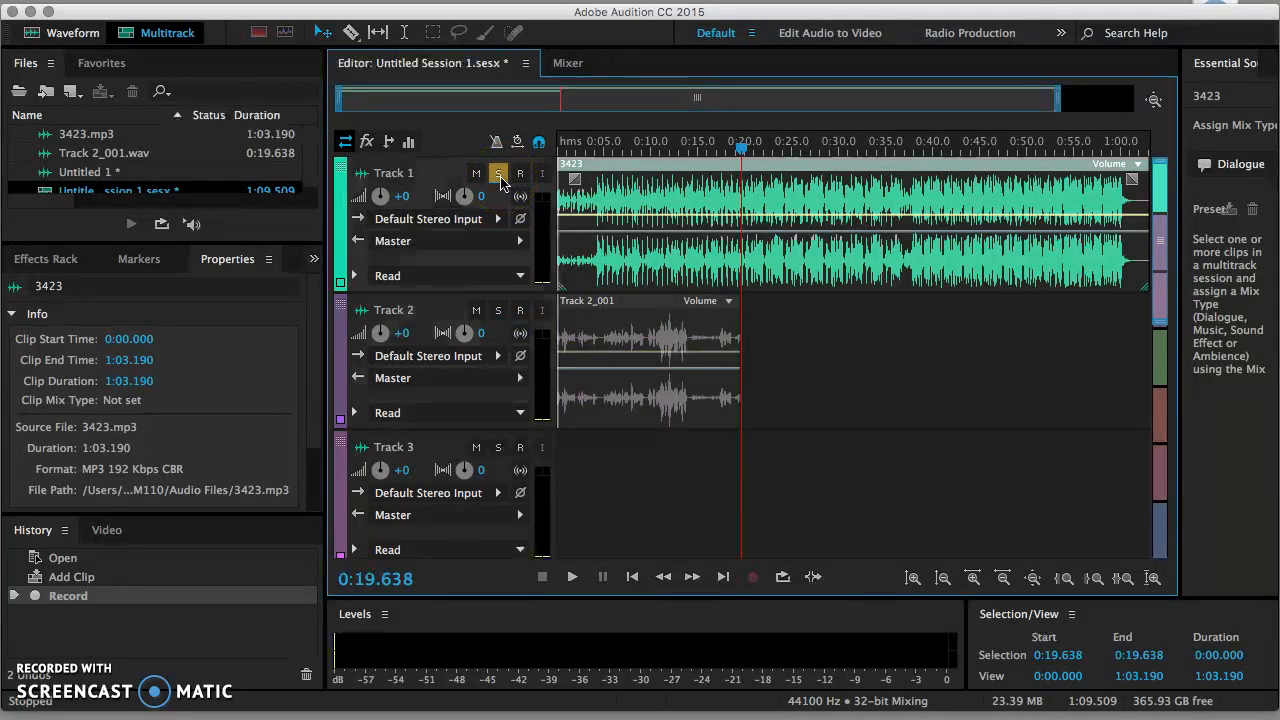
Step: Add volume keyframes to the 3423 clip, dropping one to silence and flattening the peak
left_click(650, 266)
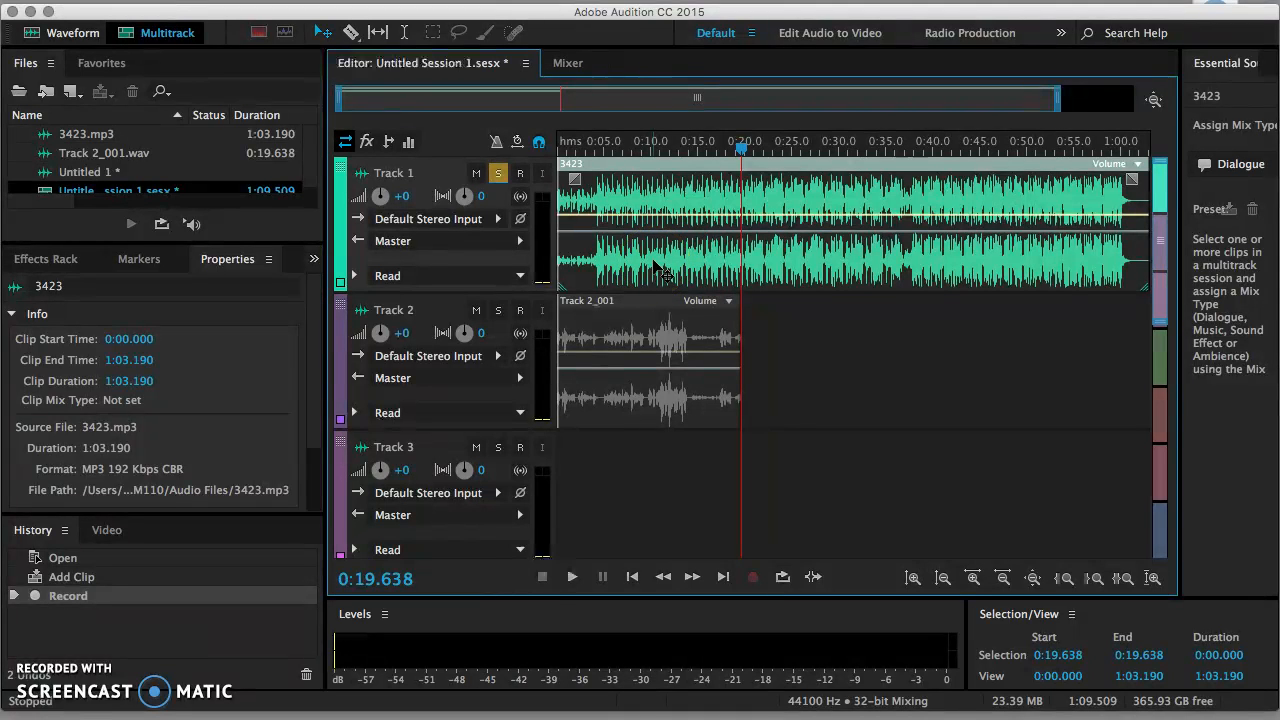
left_click(650, 215)
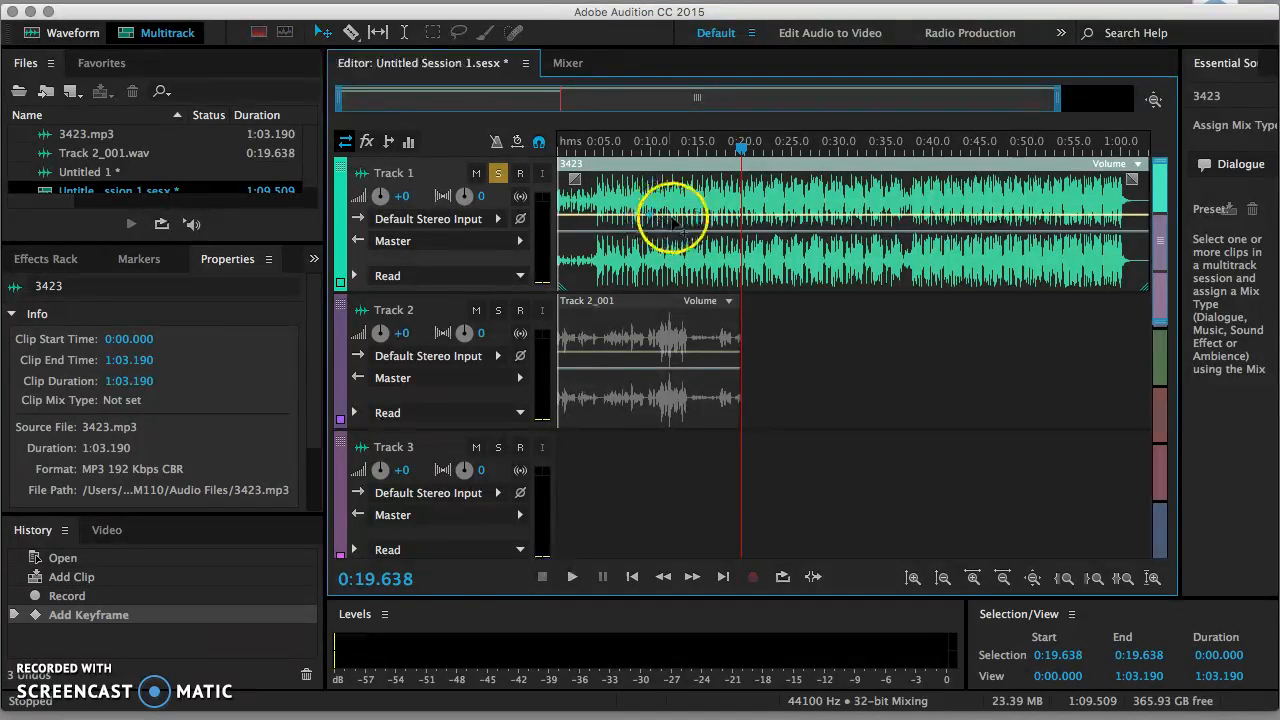
left_click(708, 215)
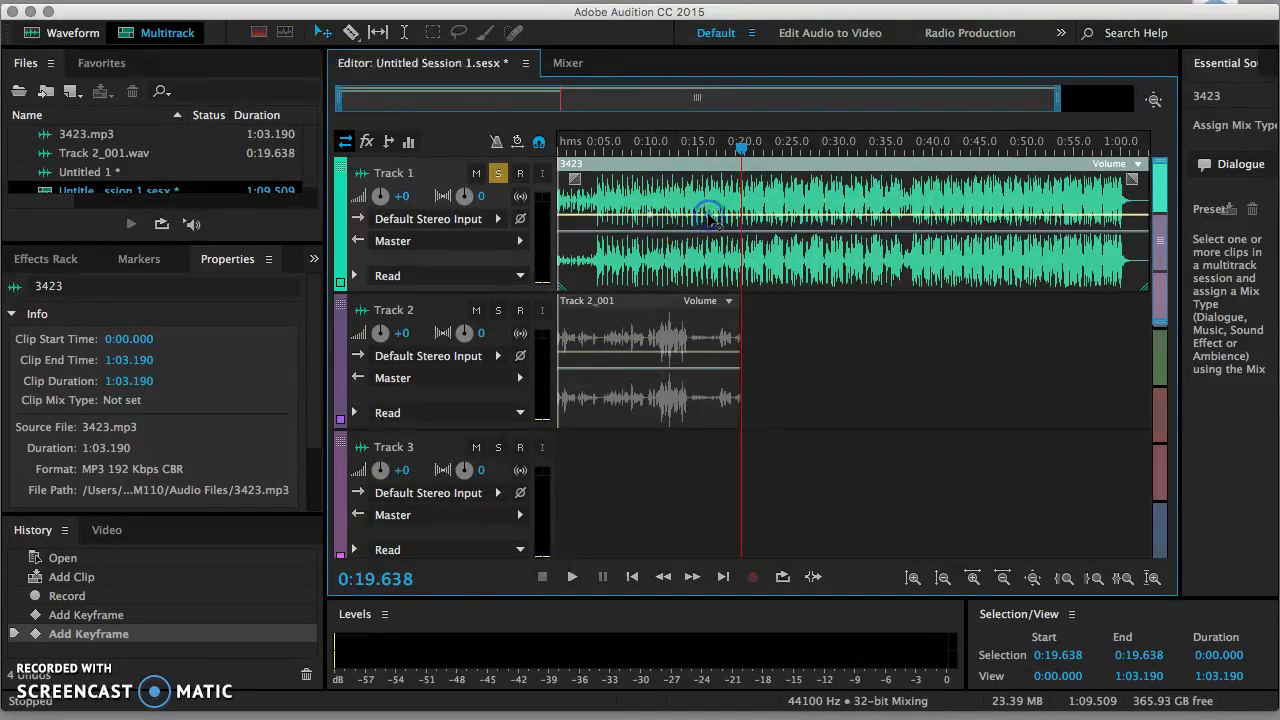
left_click_drag(708, 215, 822, 213)
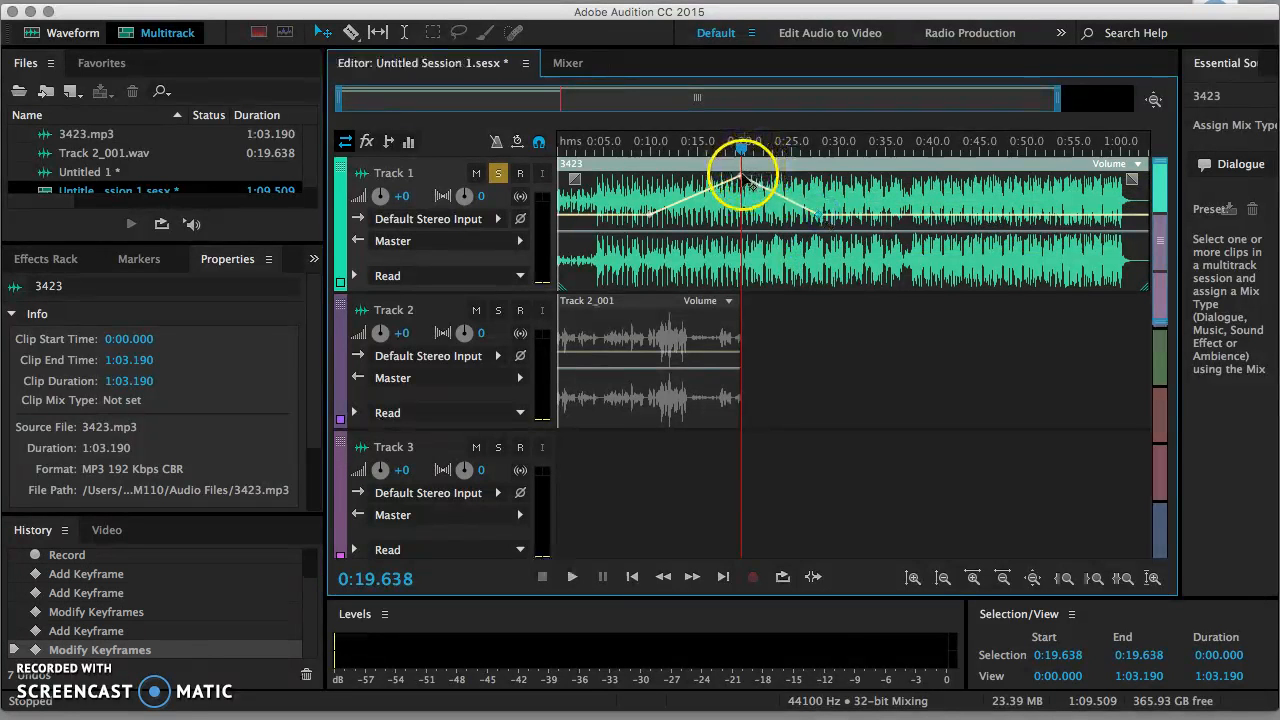
left_click_drag(742, 176, 745, 218)
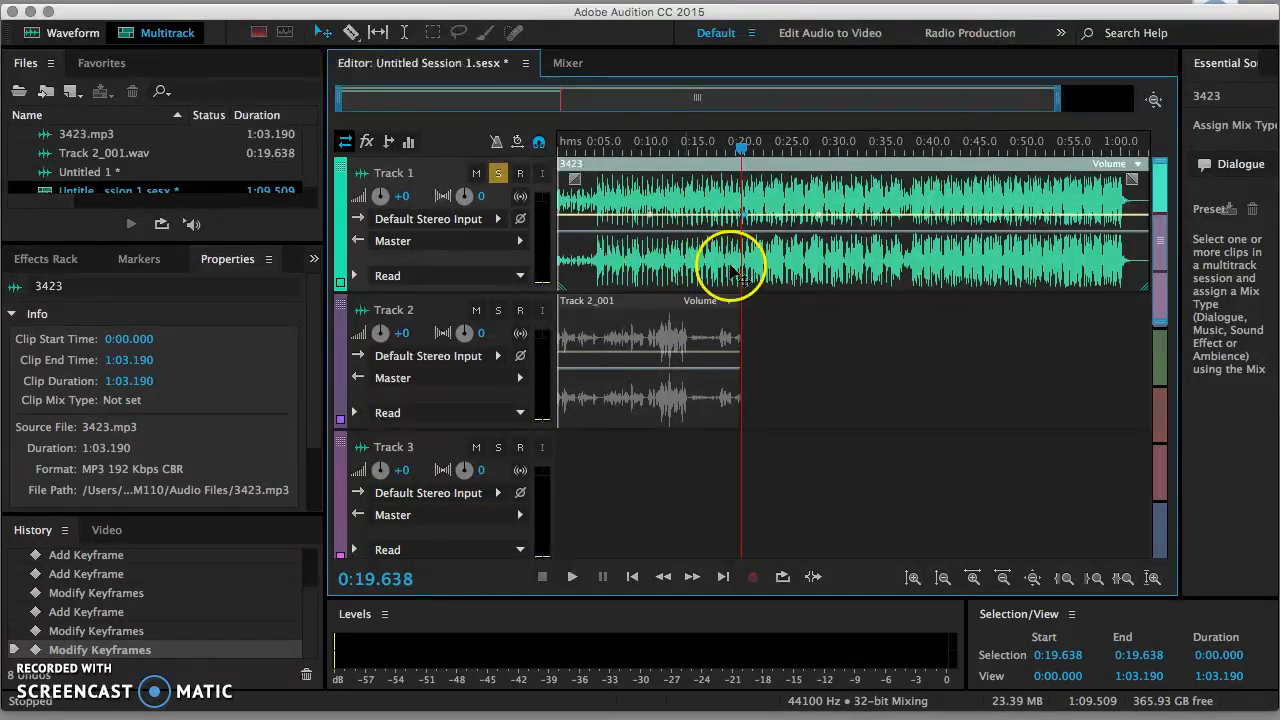
Step: Show the 3423 clip's pan envelope and add two pan keyframes
left_click(659, 232)
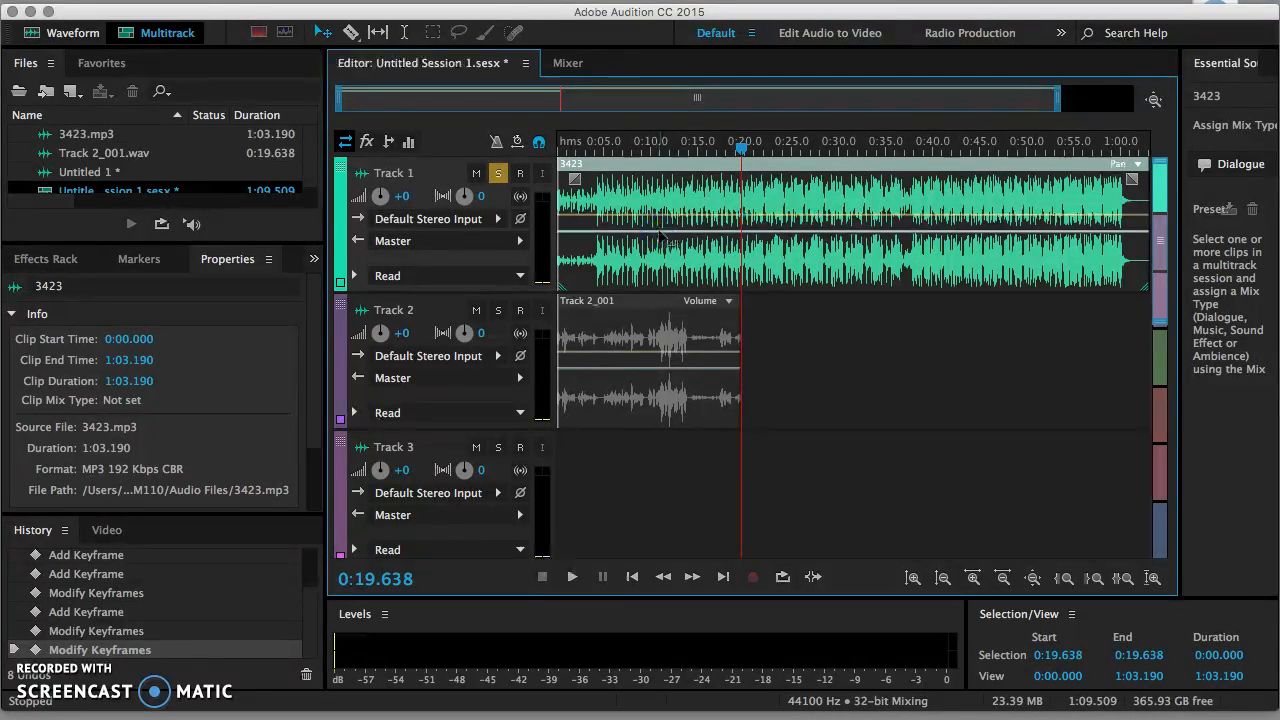
left_click(659, 232)
left_click(735, 232)
left_click(659, 232)
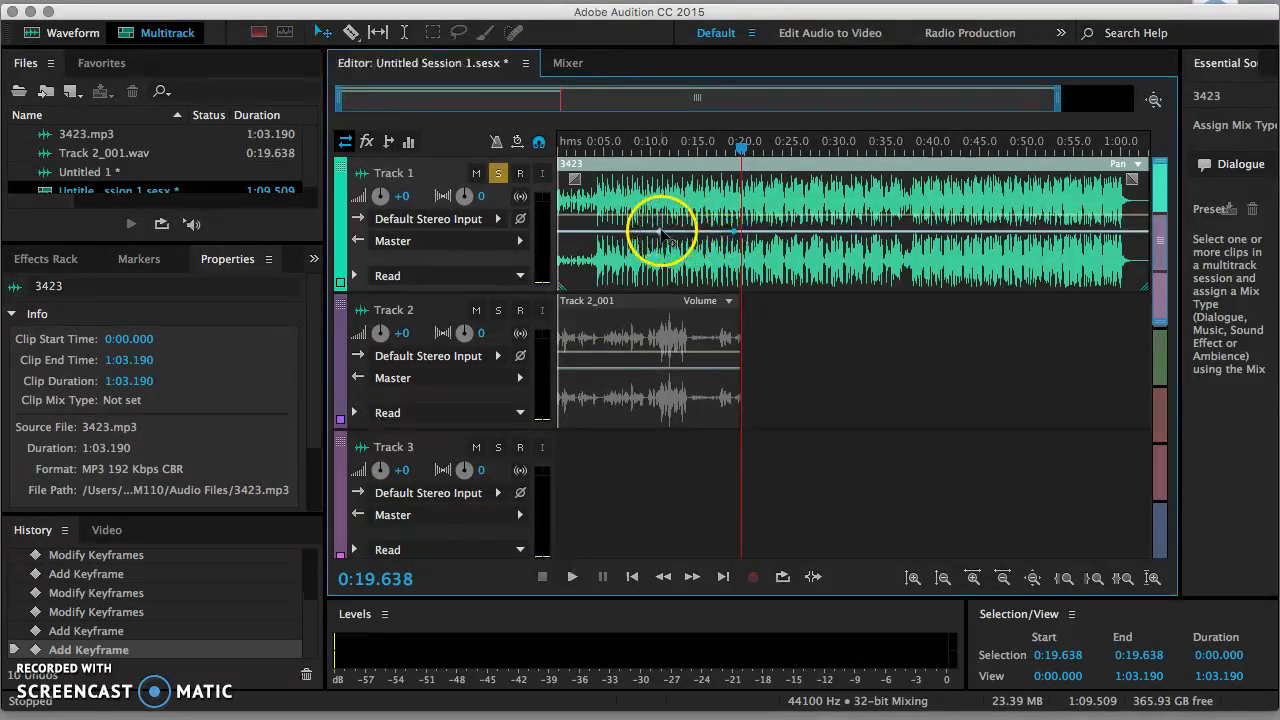
left_click(659, 232)
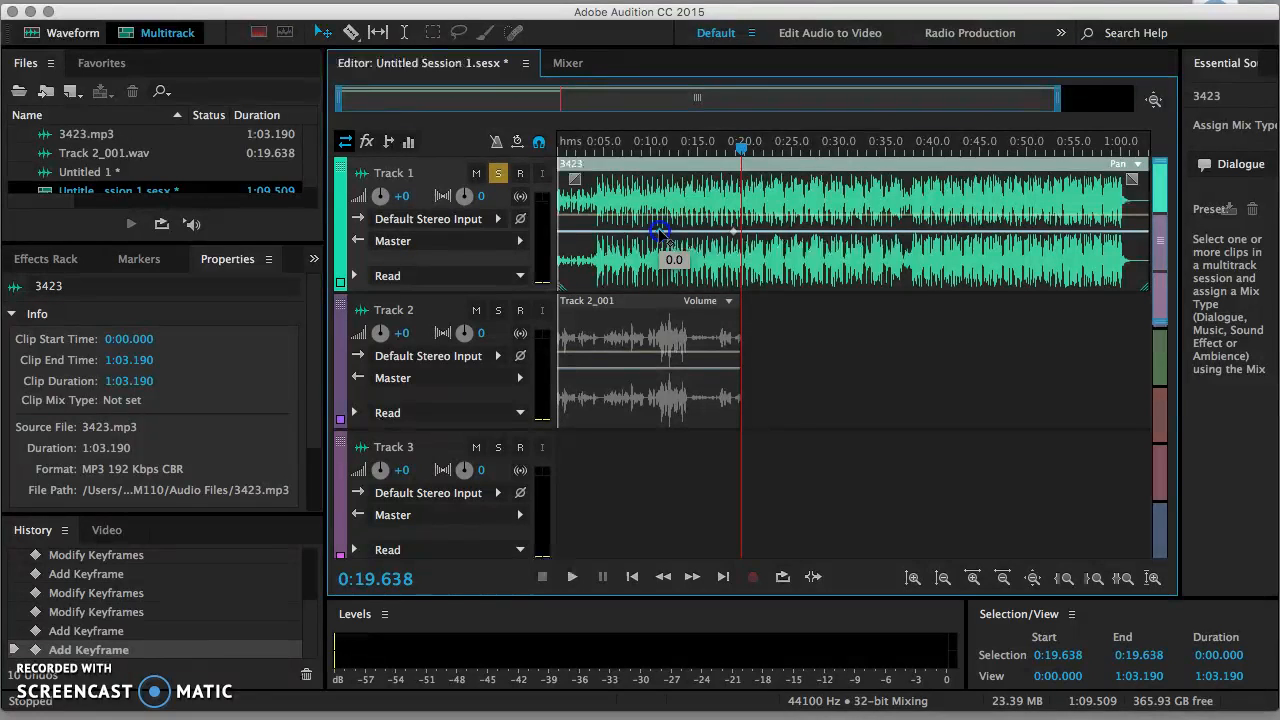
Step: Raise the first pan keyframe to the top, lower the second to the bottom, playhead at 0:06
left_click_drag(659, 232, 645, 180)
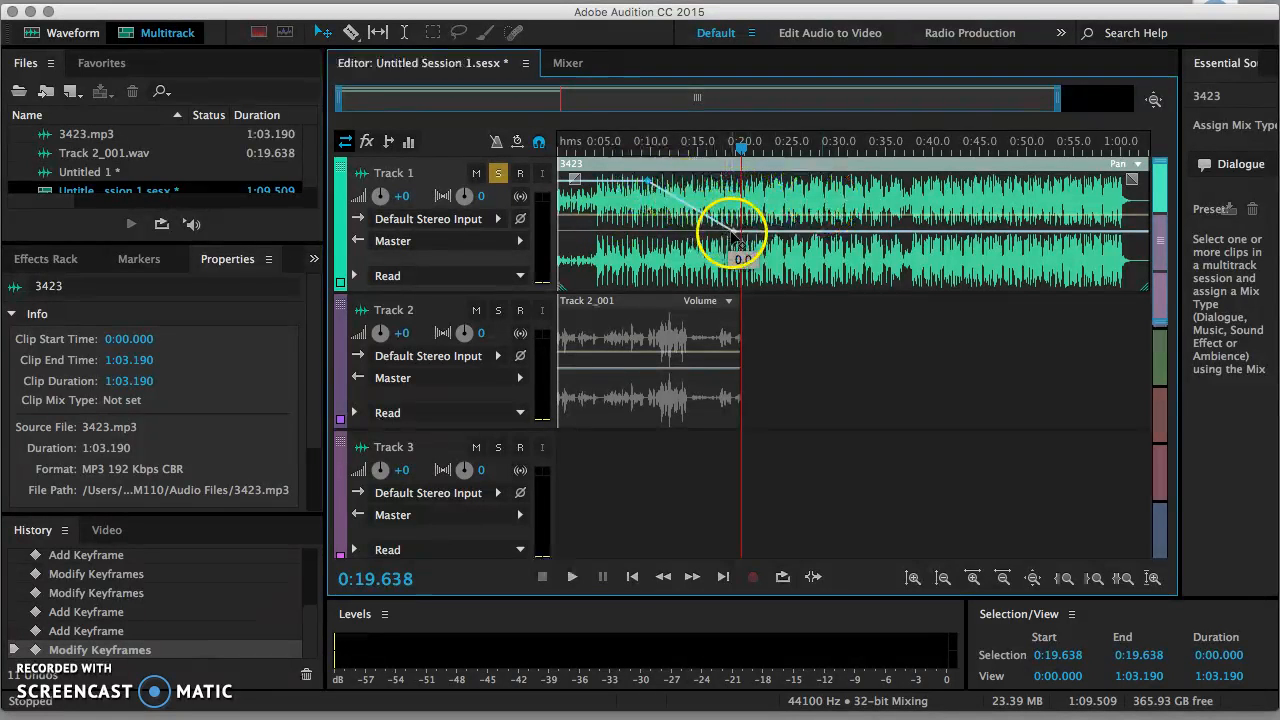
left_click_drag(737, 240, 670, 286)
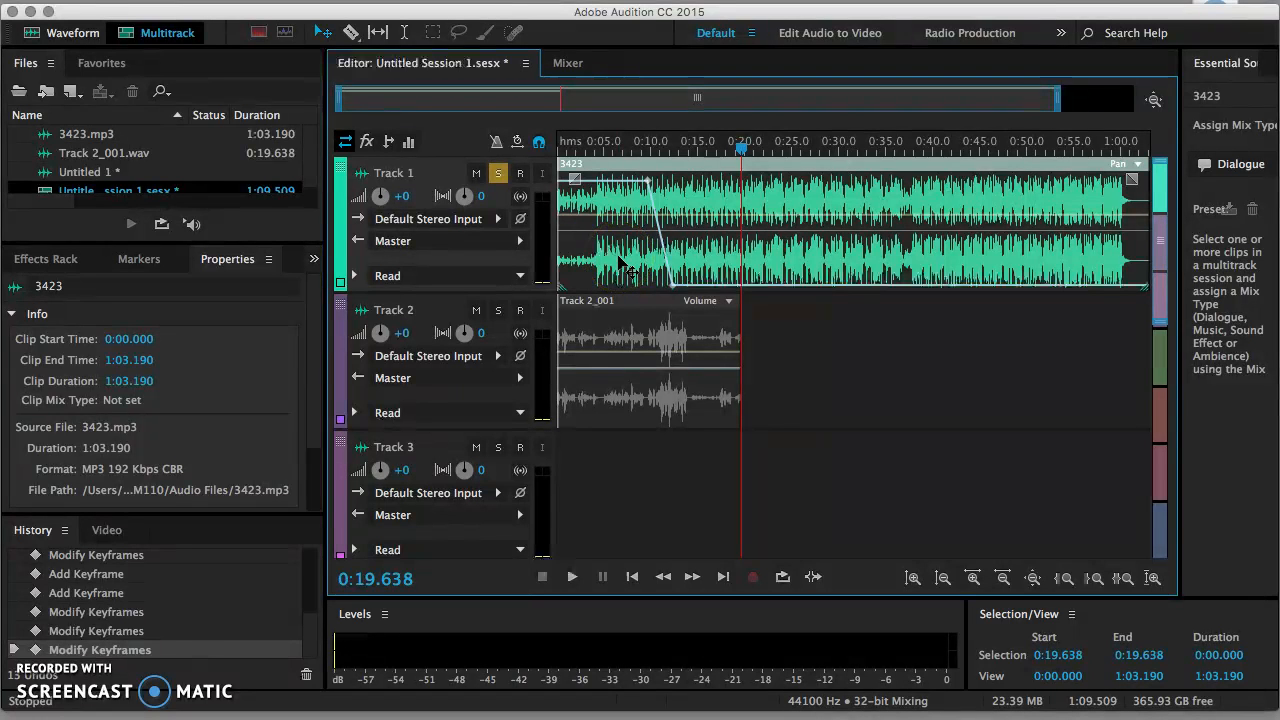
left_click_drag(740, 148, 611, 140)
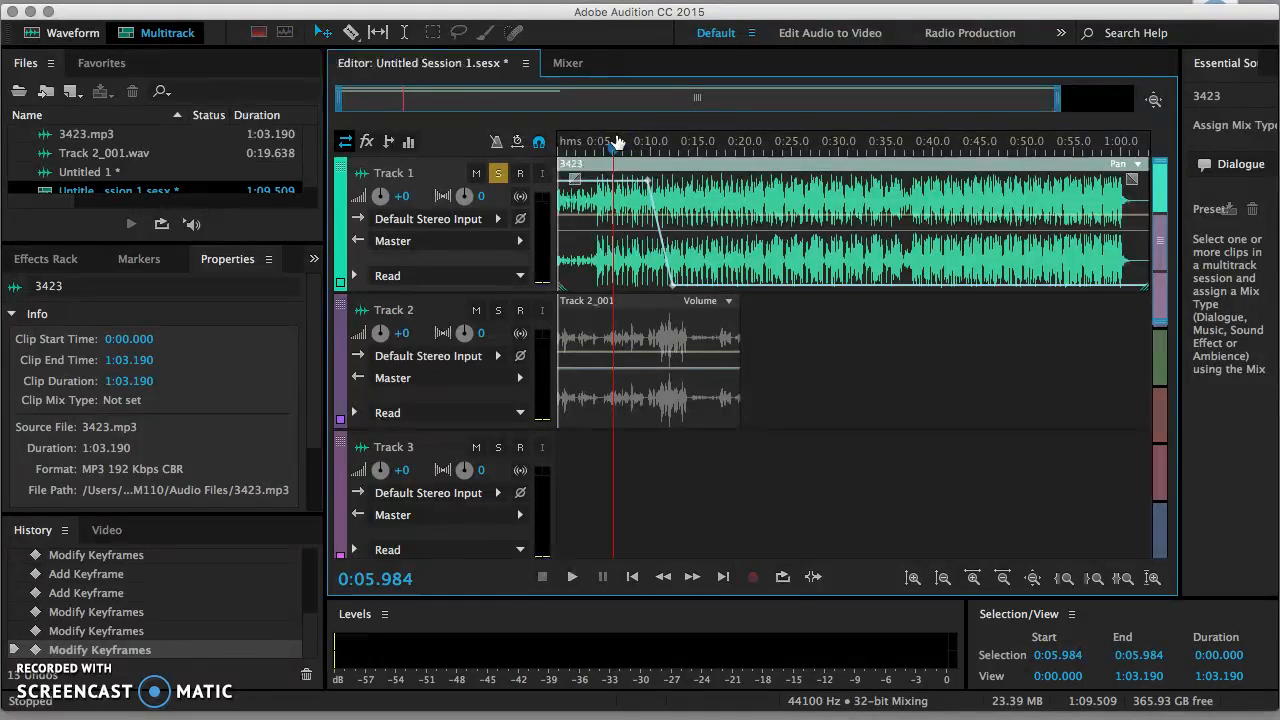
Step: Play the pan sweep from 0:06, then drag the lower pan keyframe slightly lower
key("space")
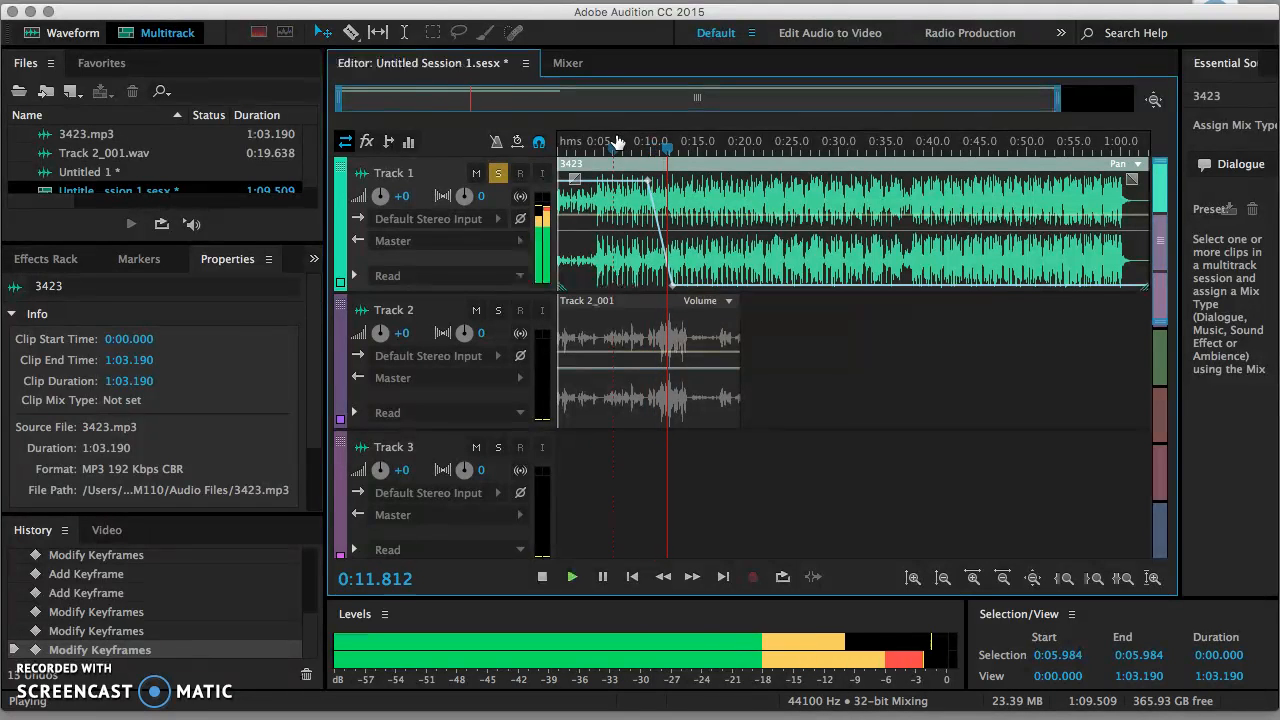
key("space")
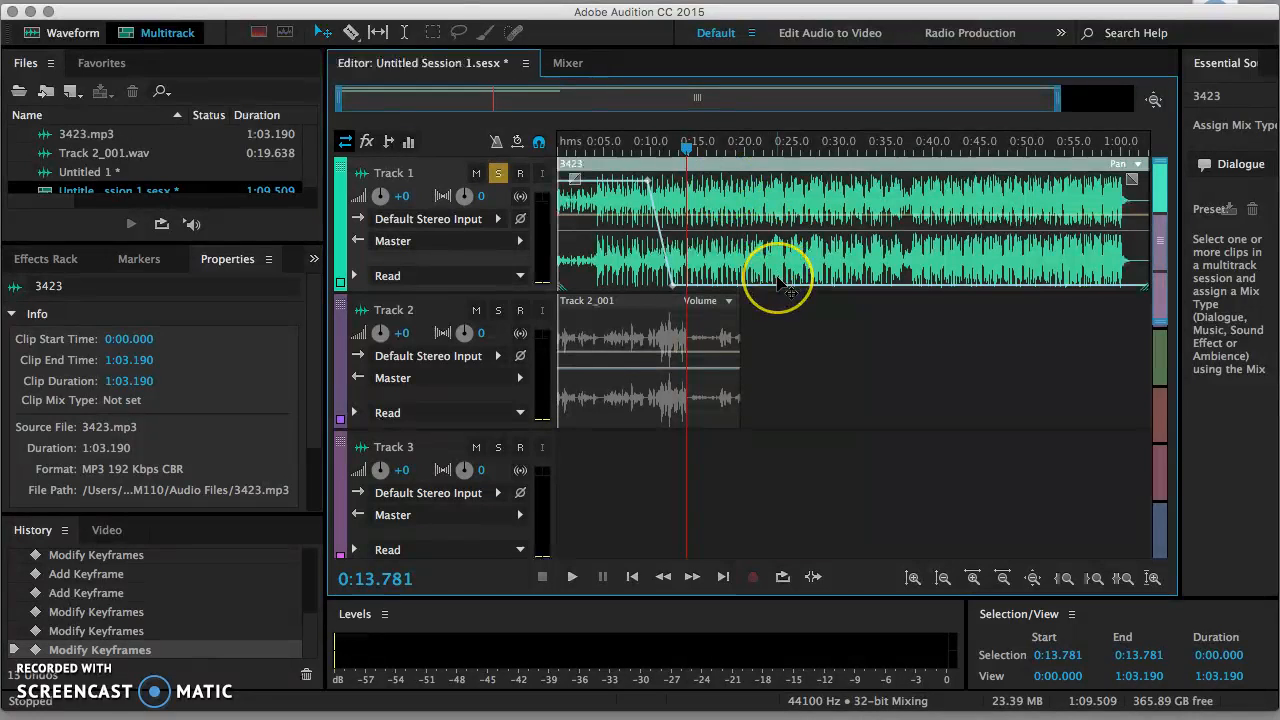
left_click(652, 213)
left_click_drag(652, 213, 676, 282)
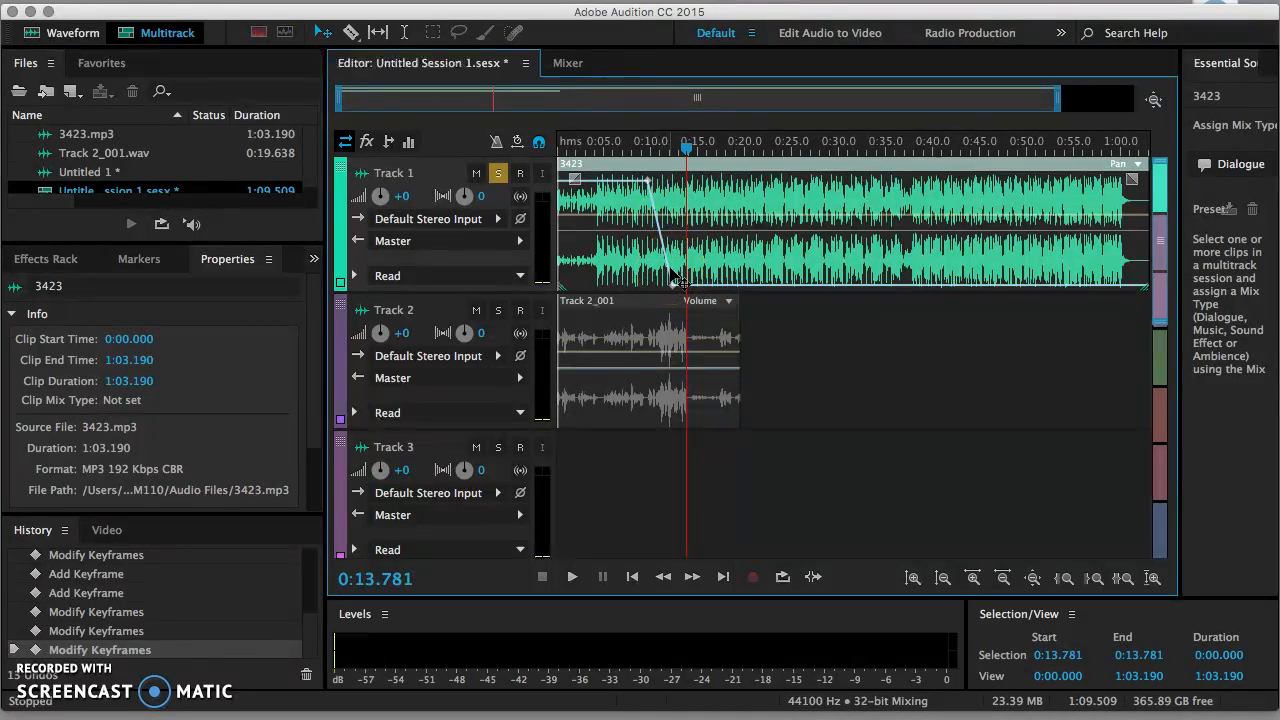
left_click(692, 218)
Step: Delete the Track 2_001 clip and insert 3423.mp3 onto Track 2 at 0:13.781
left_click(668, 305)
key("Delete")
left_click(671, 325)
right_click(673, 330)
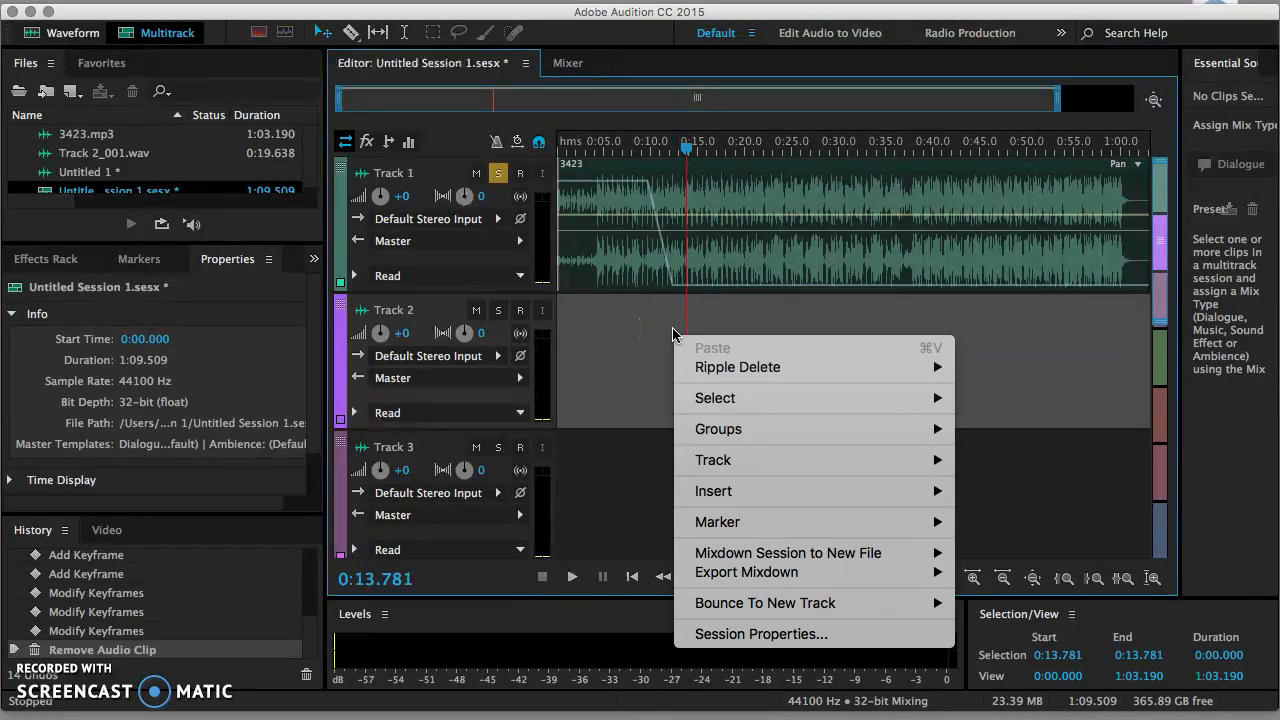
mouse_move(748, 491)
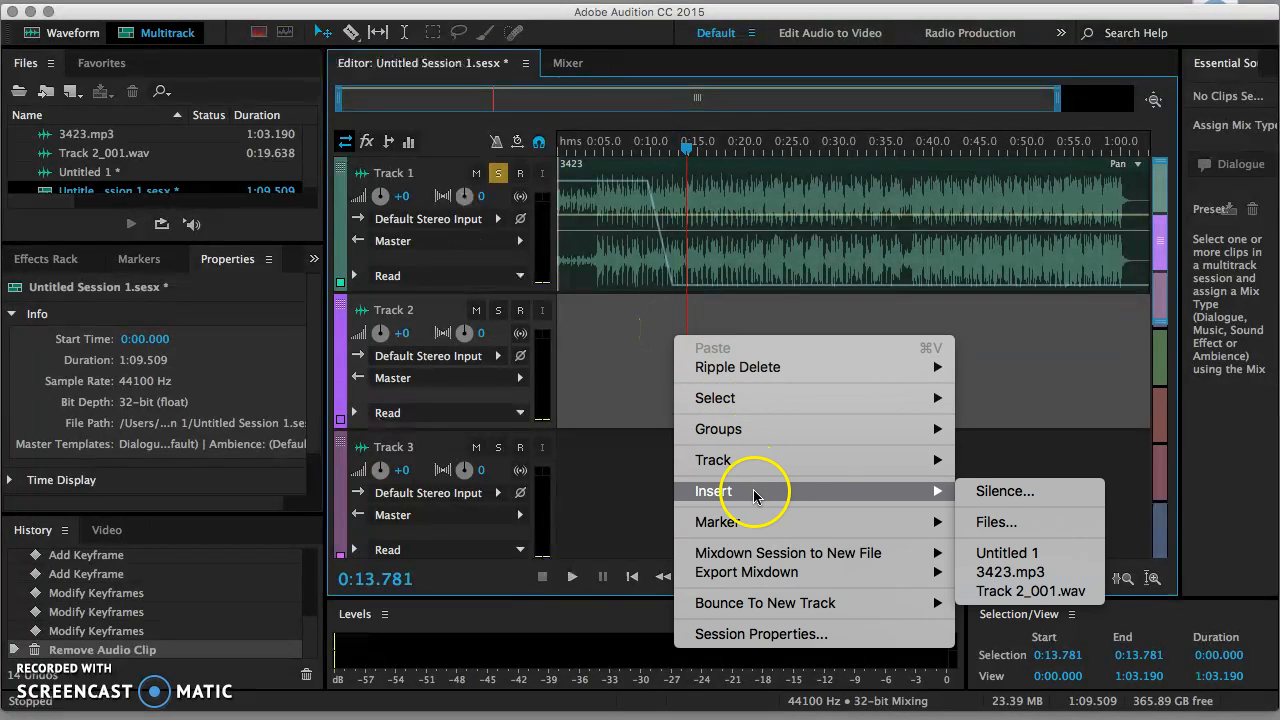
left_click(997, 522)
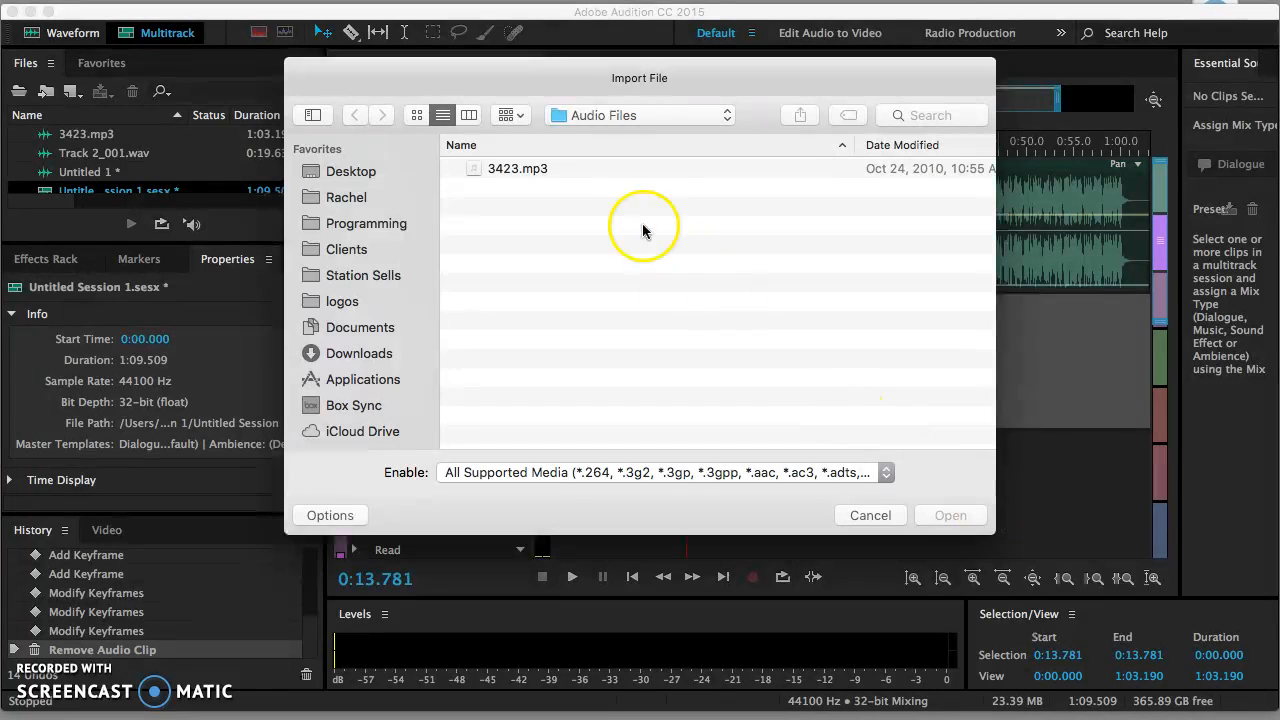
double_click(525, 168)
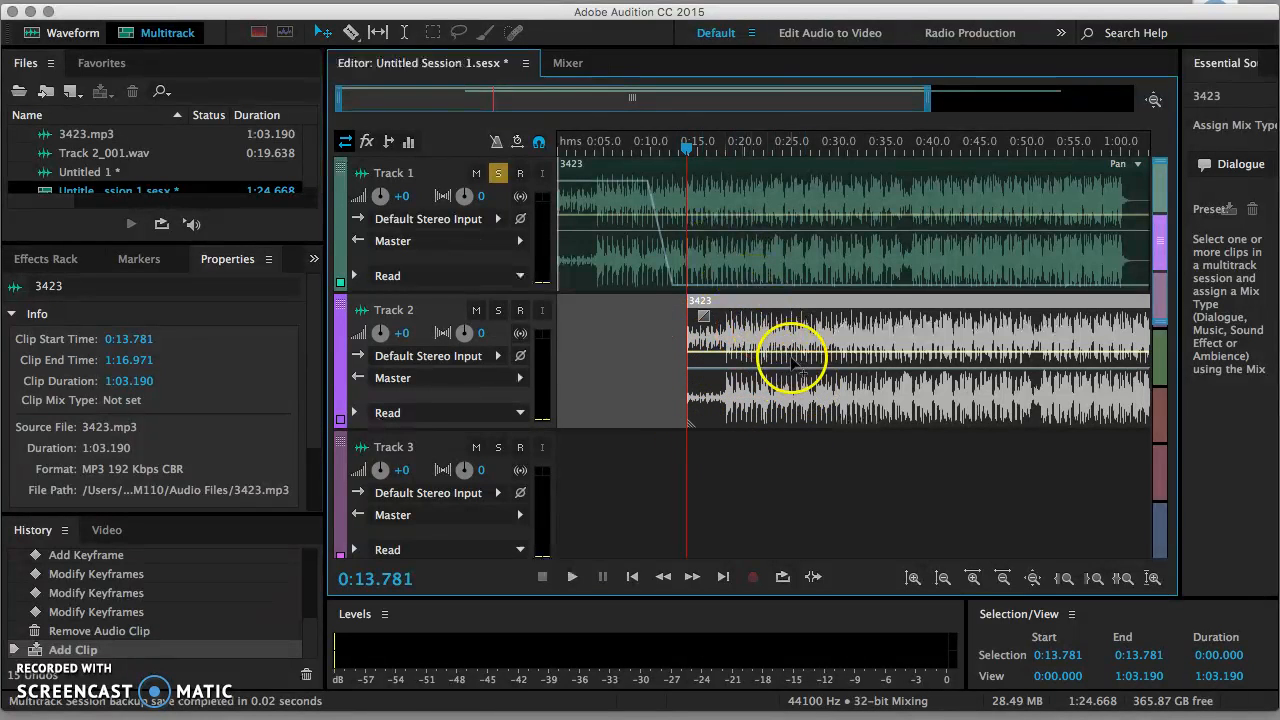
Step: Move the second 3423 clip onto Track 1 at 0:55.000, overlapping the first clip
left_click(733, 302)
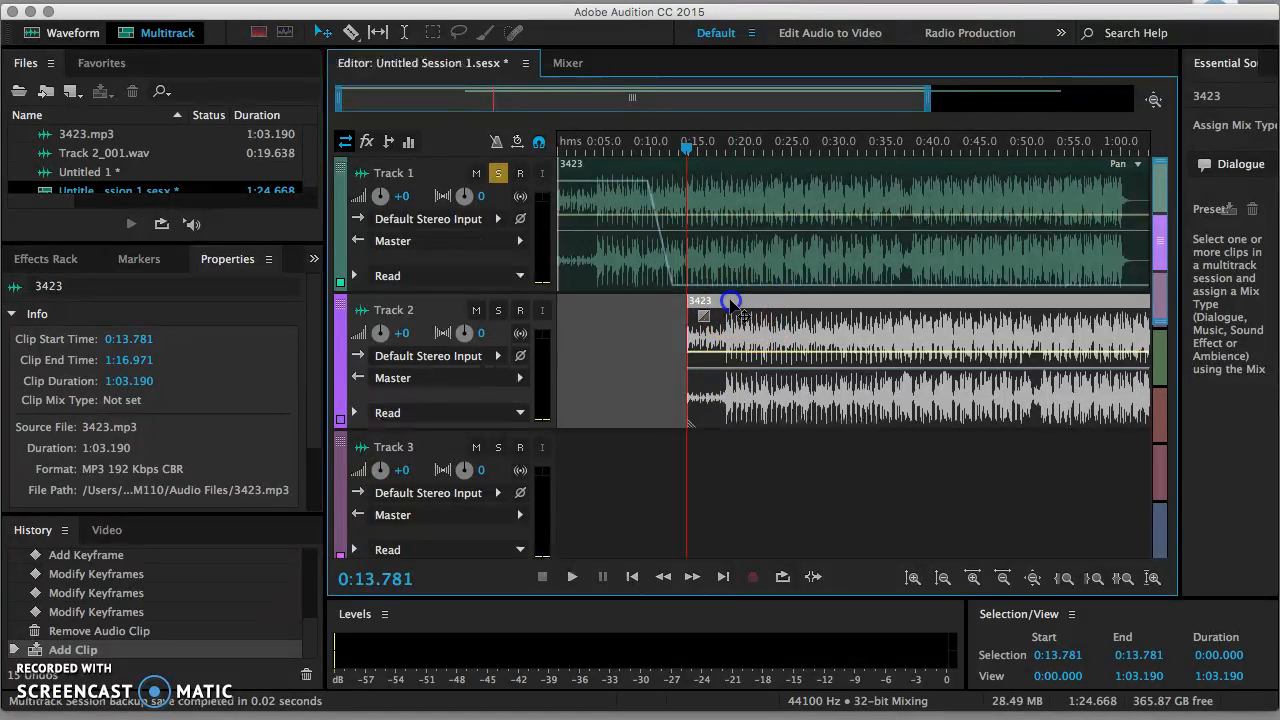
left_click_drag(733, 302, 770, 280)
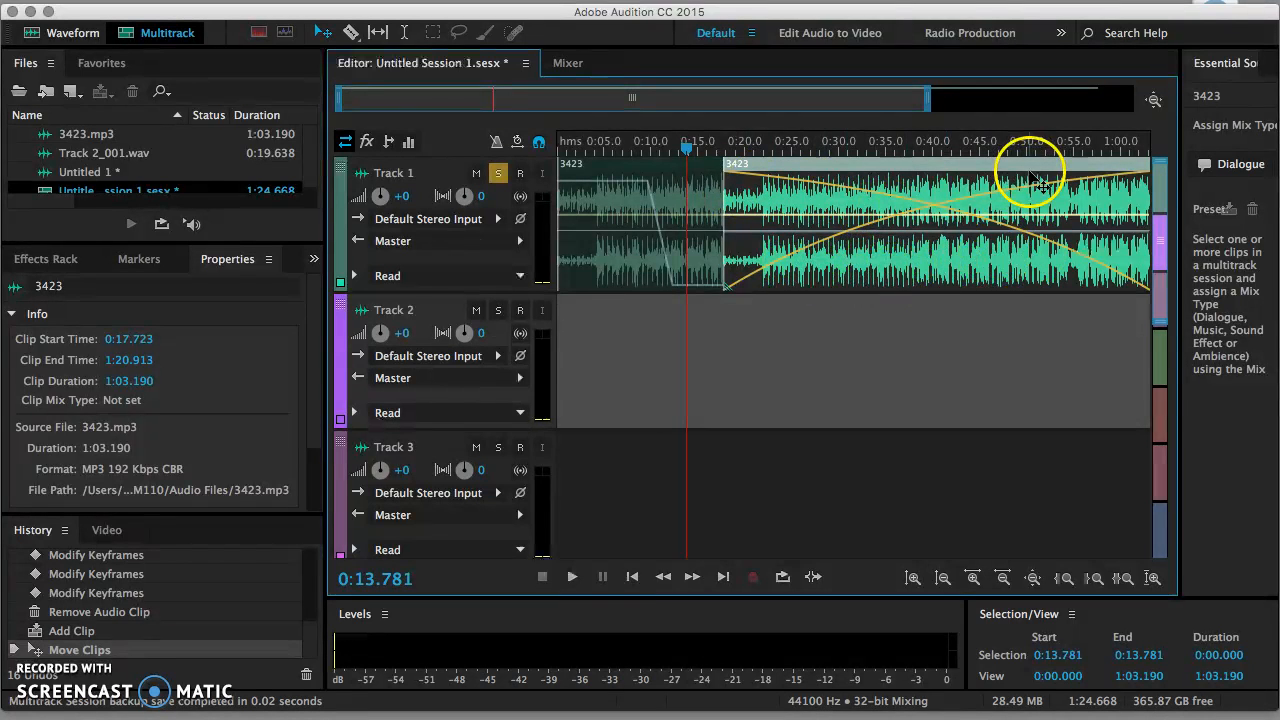
left_click_drag(847, 165, 1174, 152)
left_click_drag(1097, 165, 966, 188)
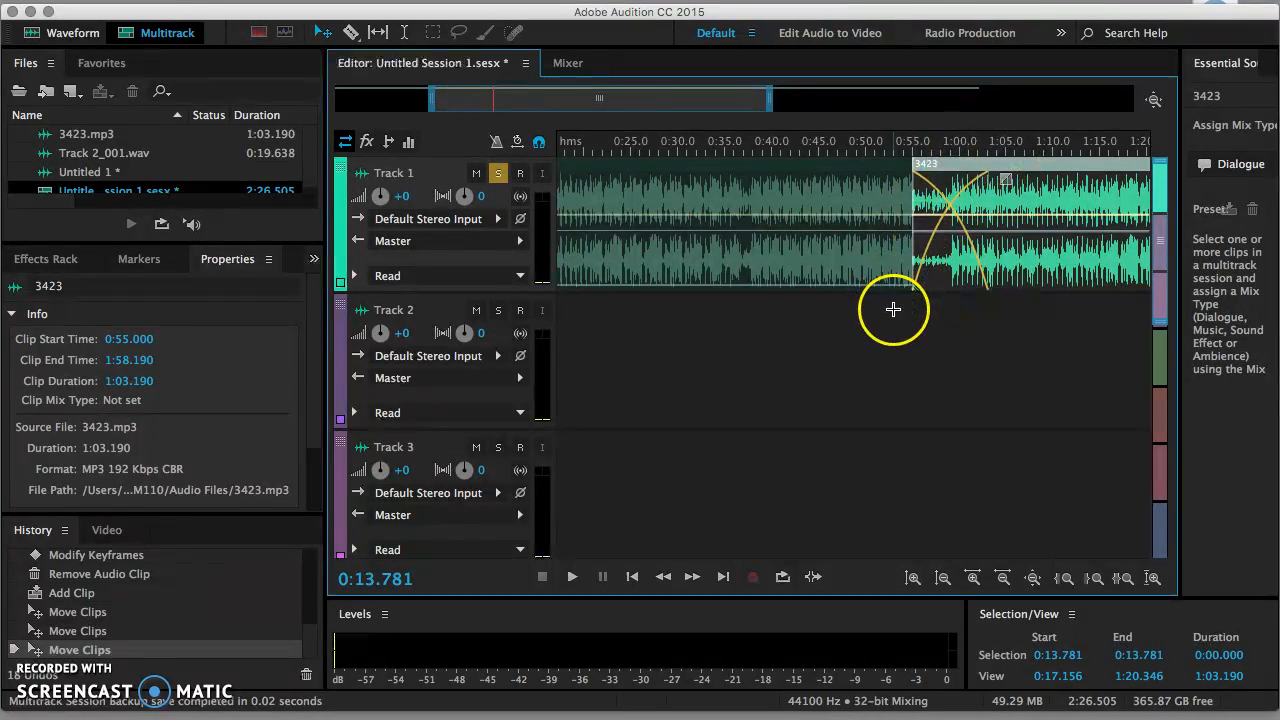
left_click(893, 303)
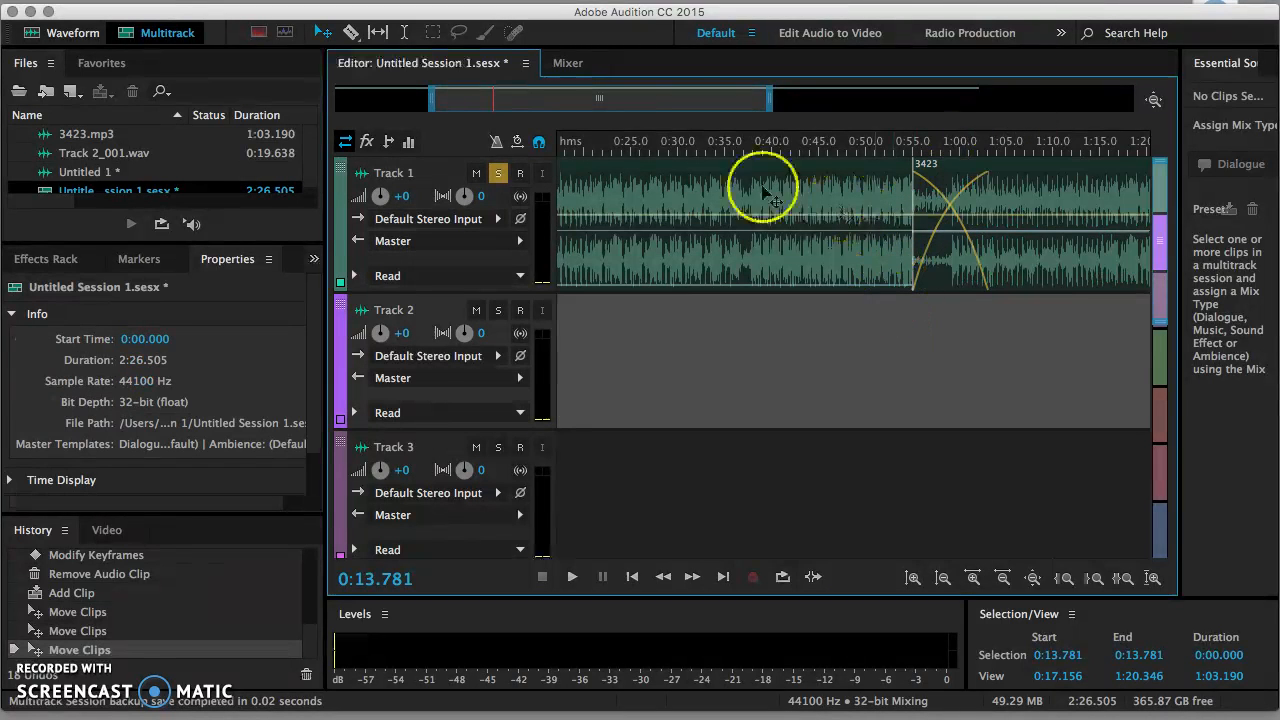
Step: Play the crossfade from 0:51.750 using the Time Selection tool, then stop
left_click(406, 37)
left_click(881, 302)
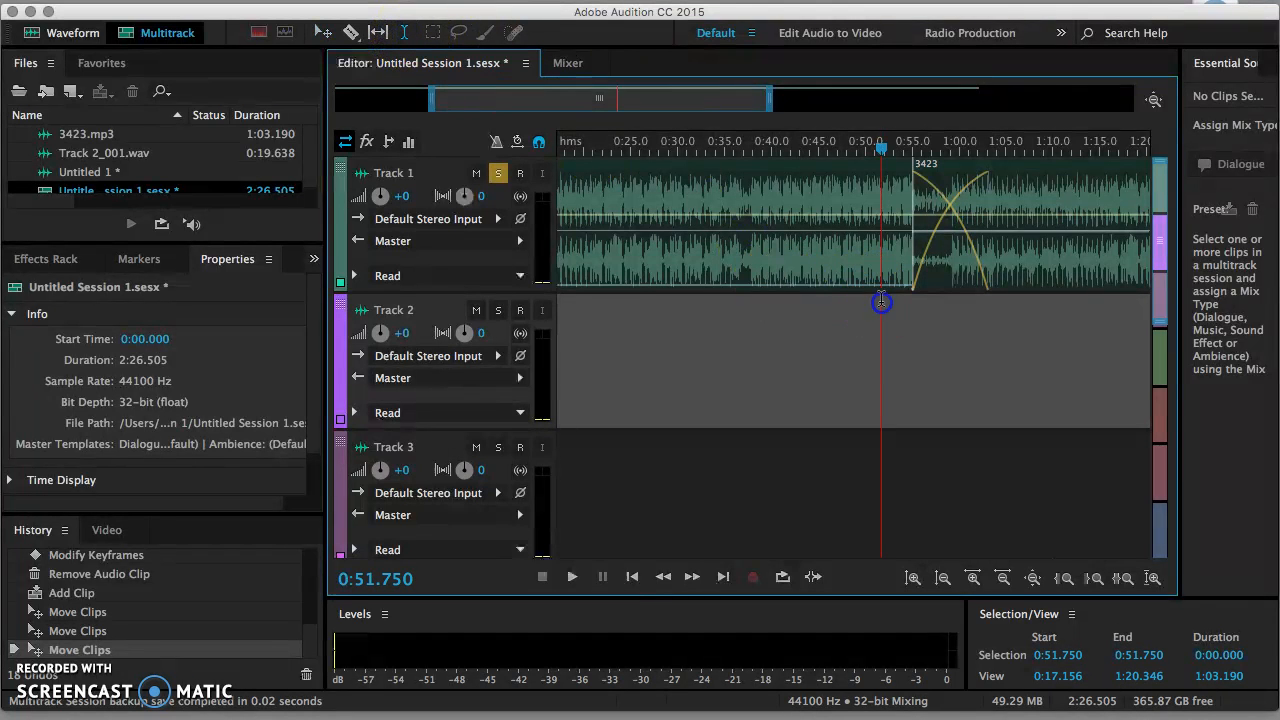
key("space")
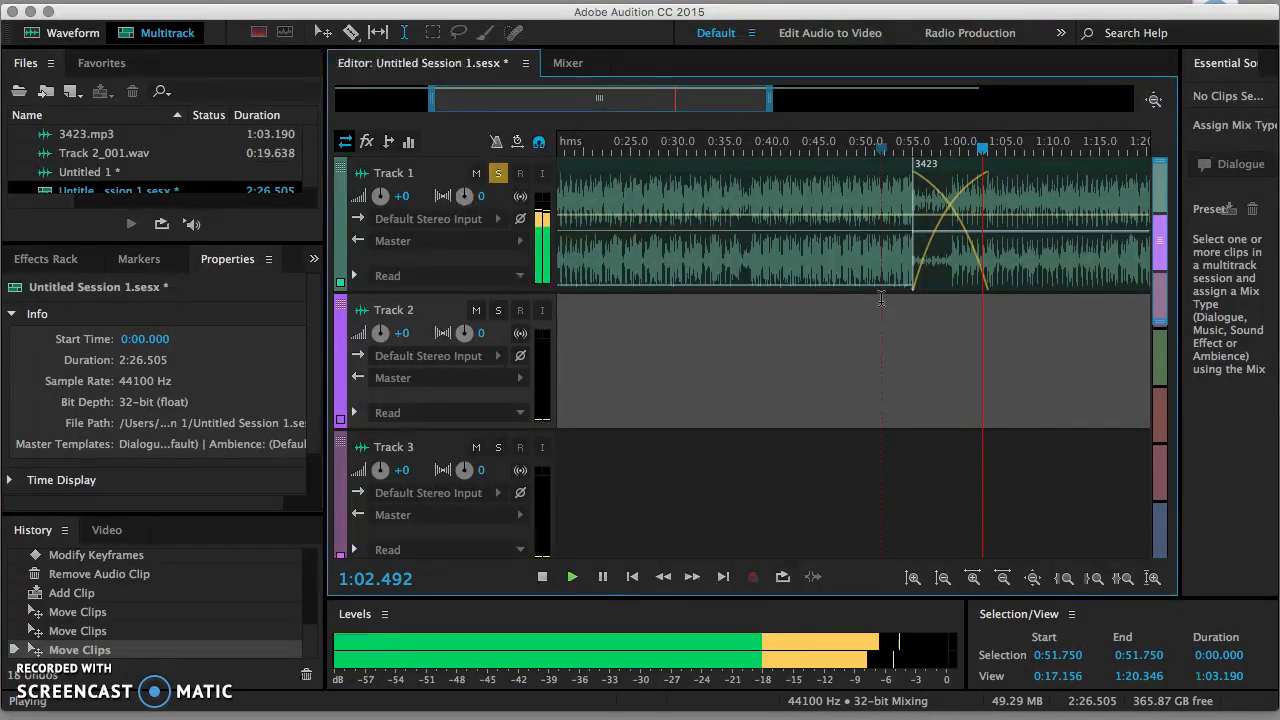
key("space")
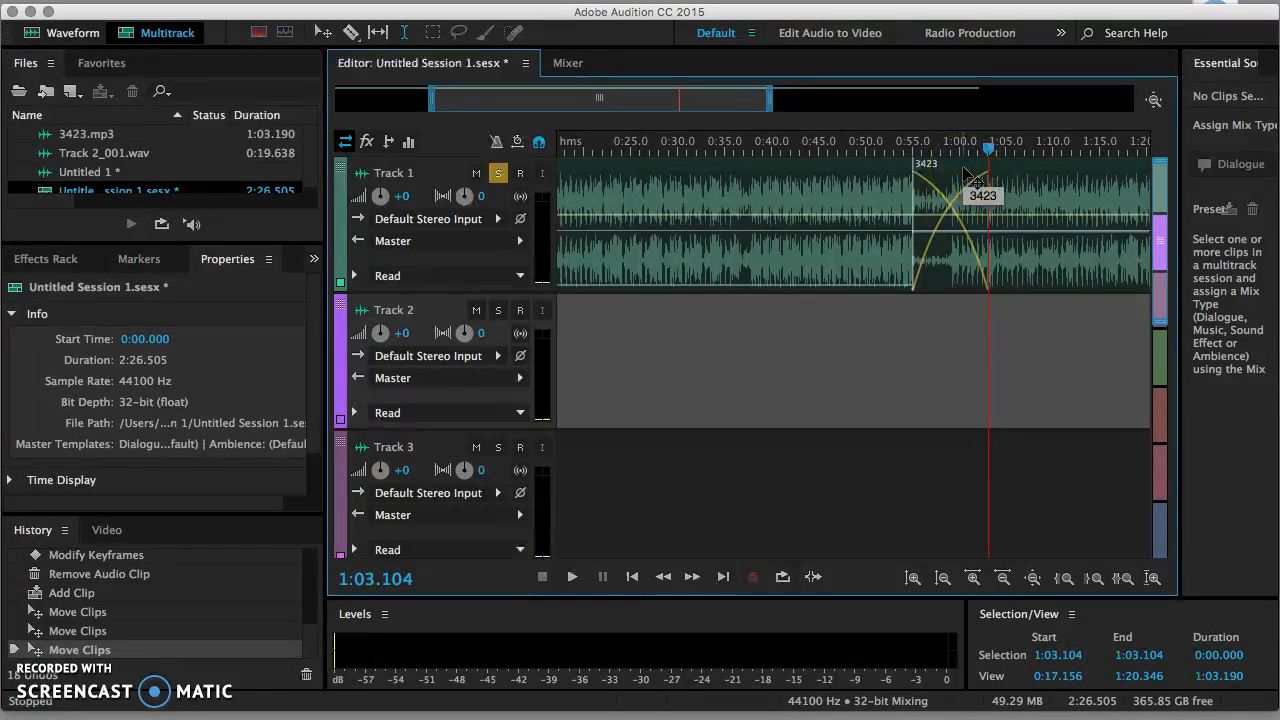
Step: Move the second 3423 clip to Track 2 at 0:55.745 and fade it in from -∞ dB
left_click(966, 170)
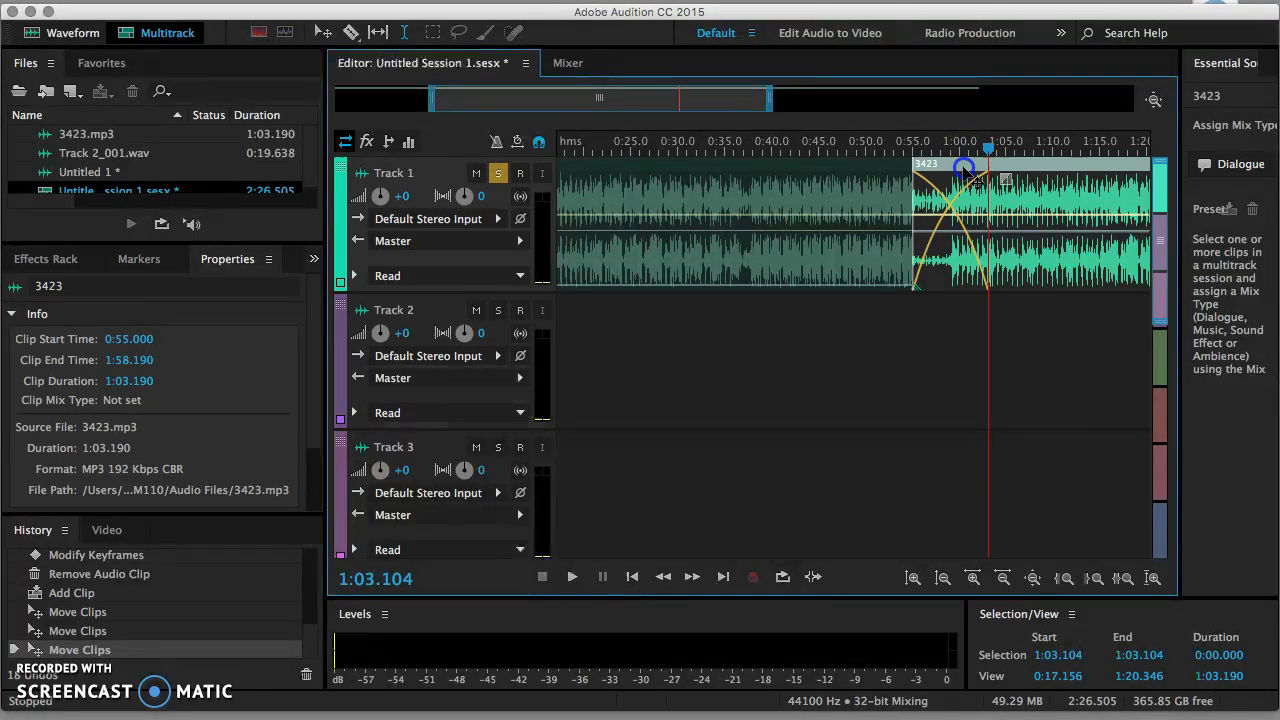
left_click_drag(968, 283, 968, 312)
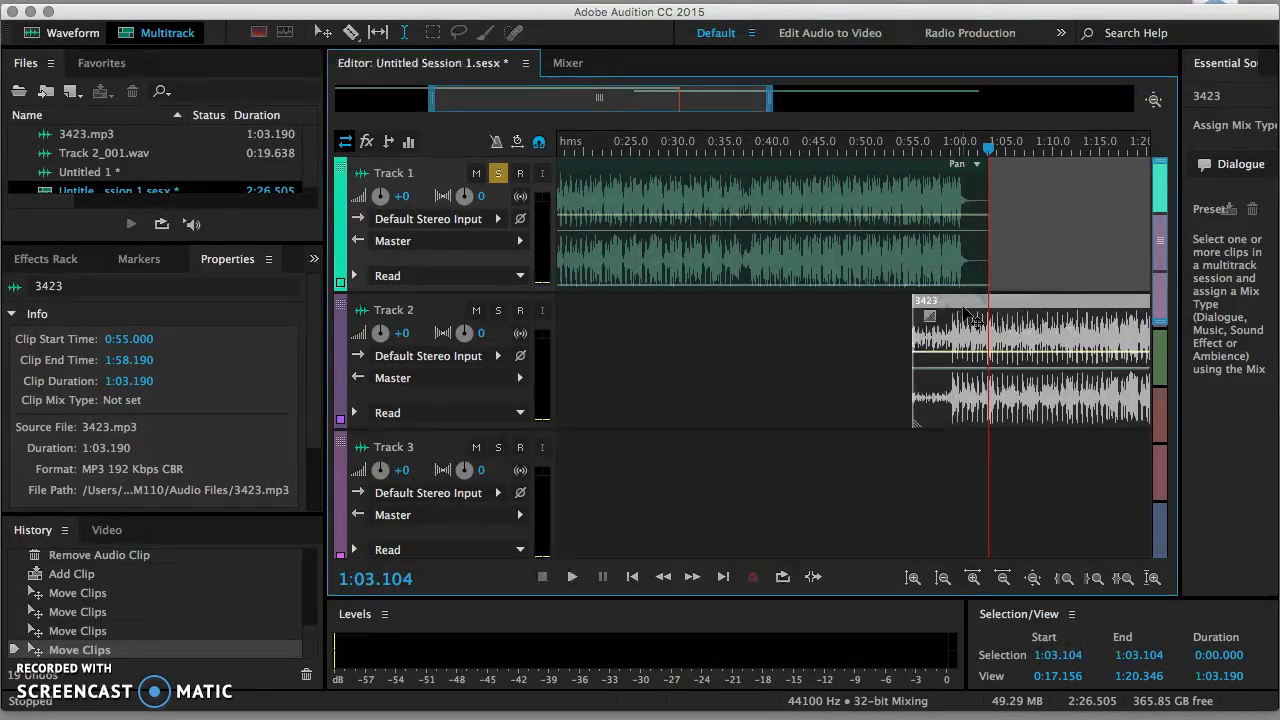
left_click(958, 308)
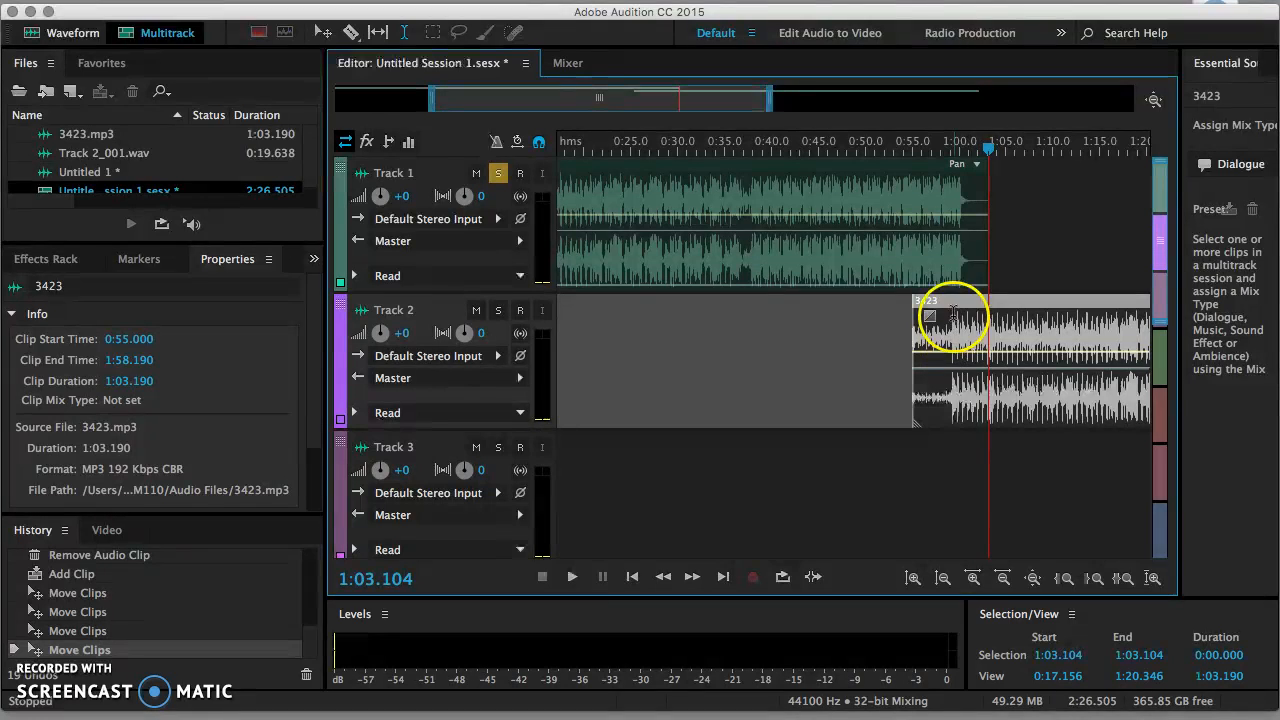
left_click_drag(963, 302, 968, 302)
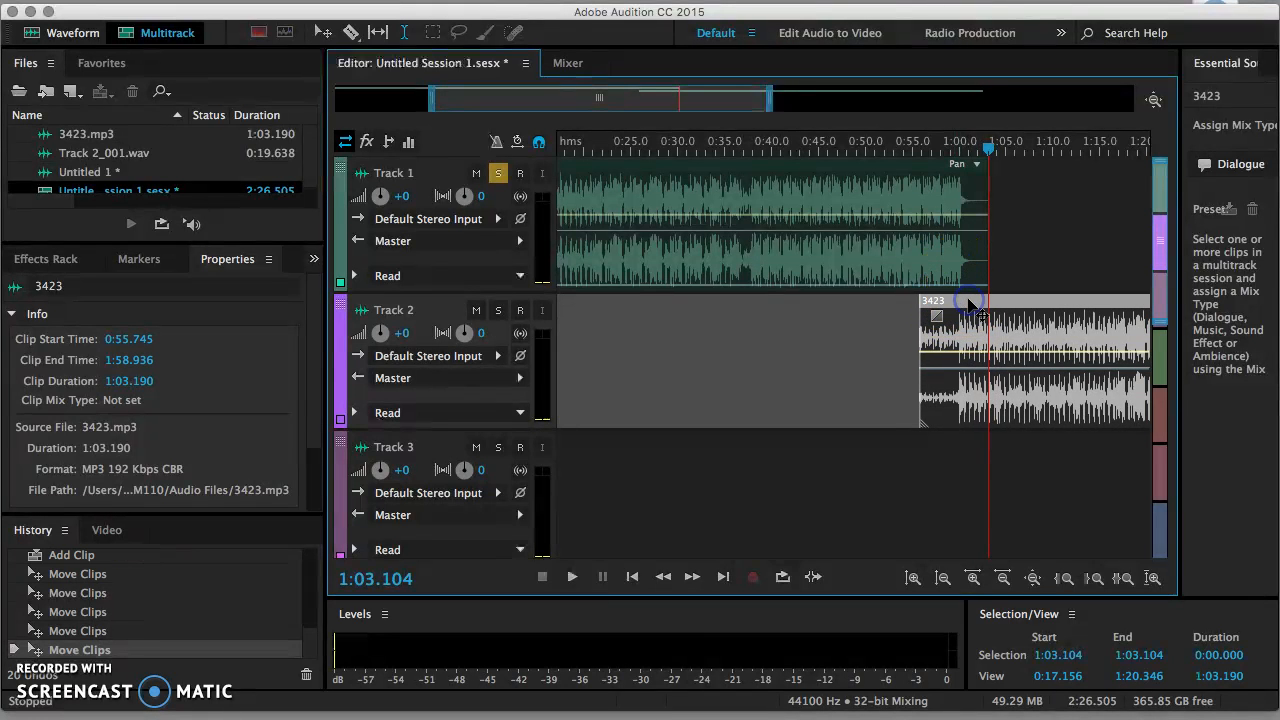
left_click_drag(961, 358, 930, 430)
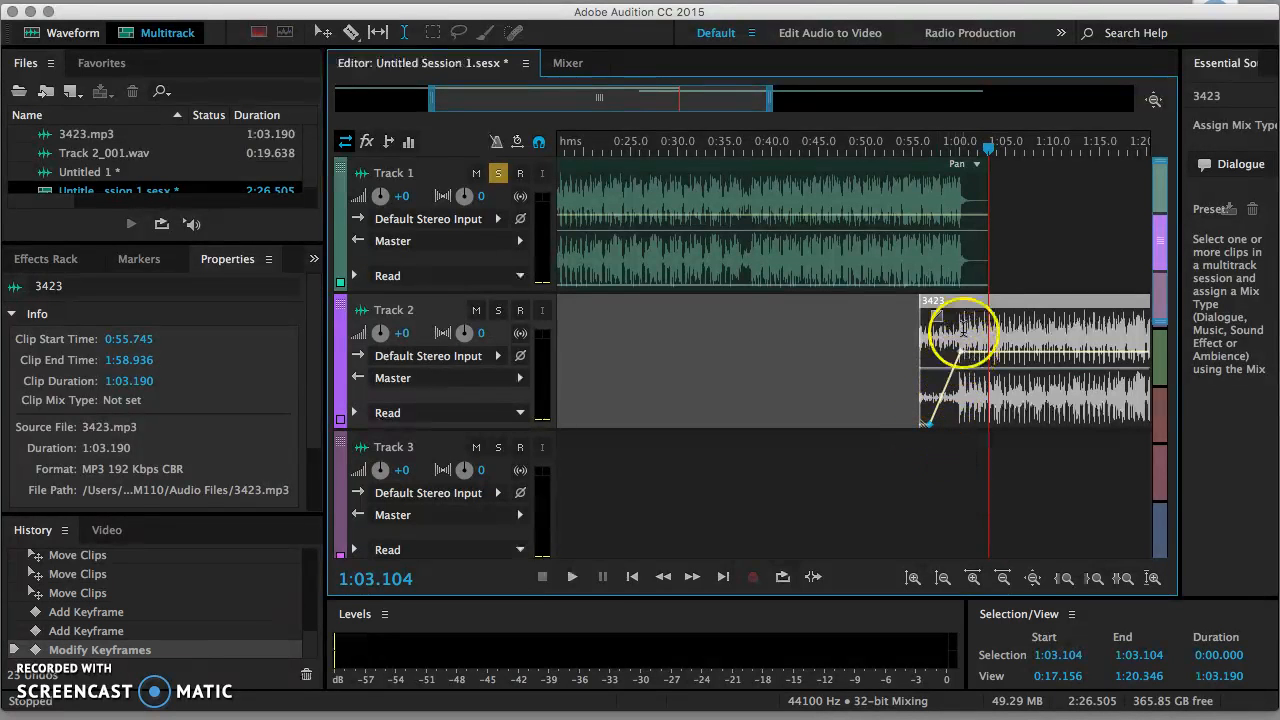
Step: Add volume keyframes on Track 1 at 0:55.7 and the clip end, dragging the end down to -71 dB
left_click(955, 275)
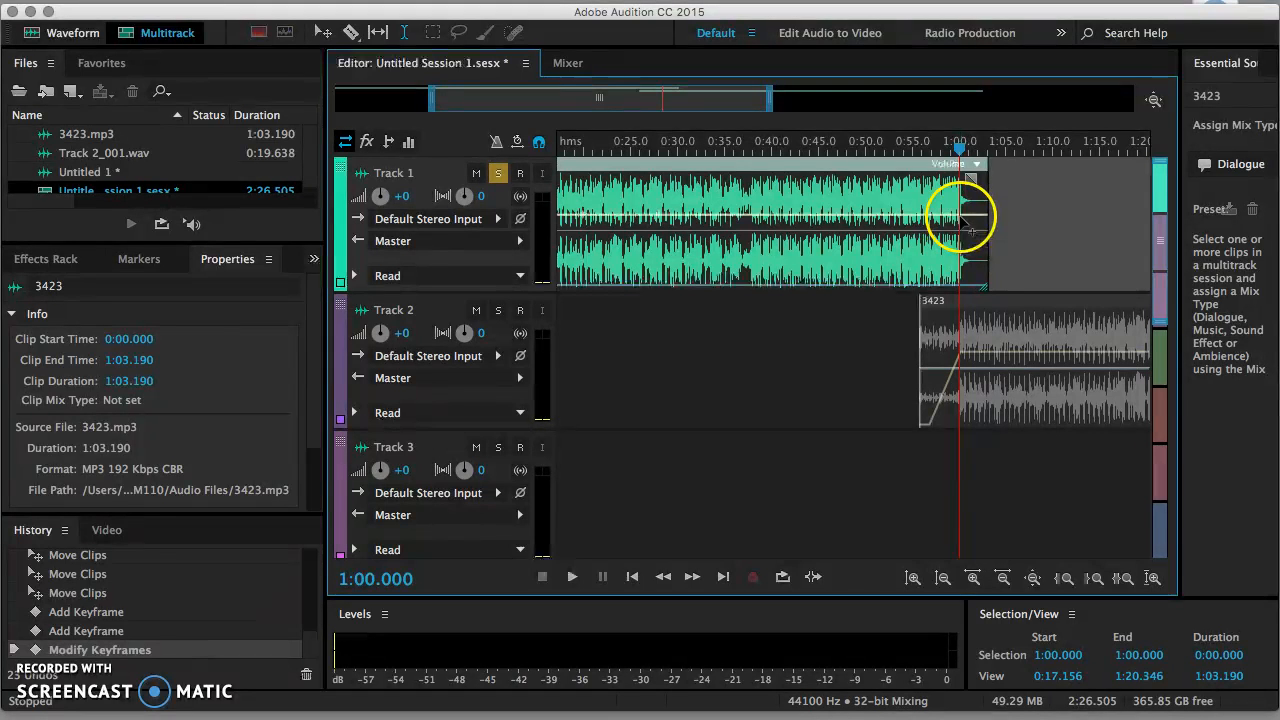
left_click(962, 216)
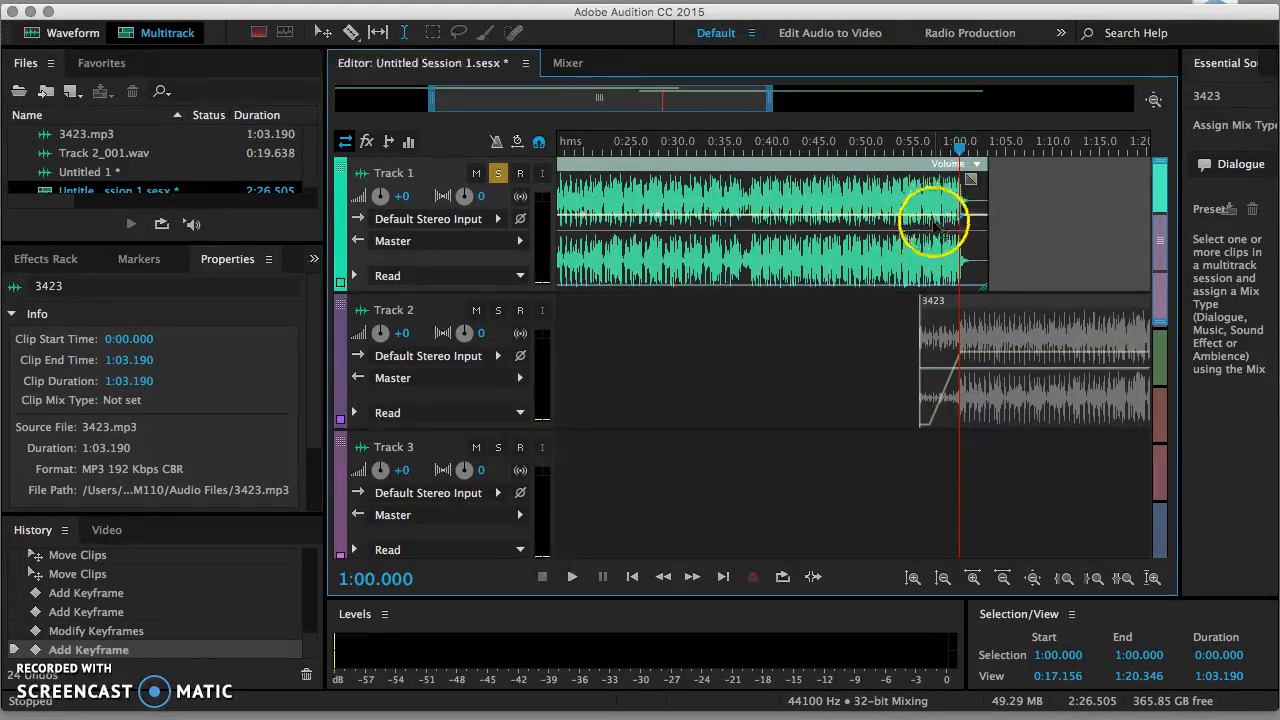
left_click(921, 238)
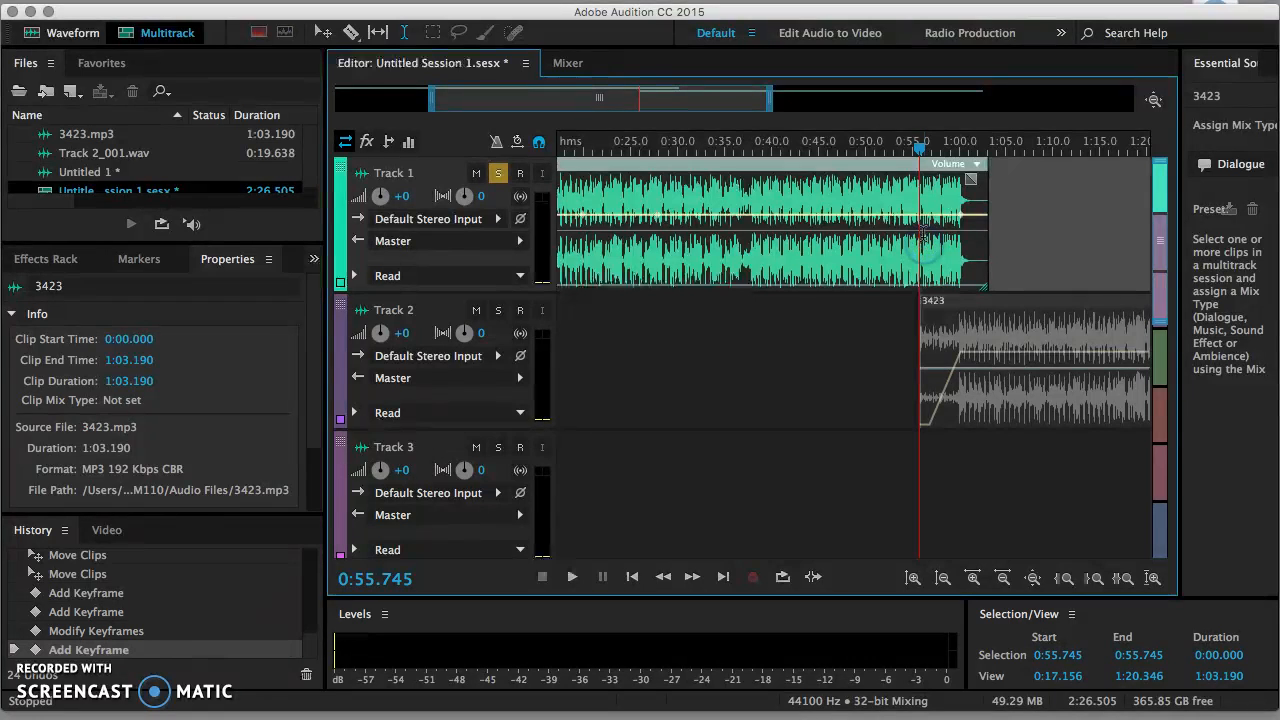
left_click(921, 216)
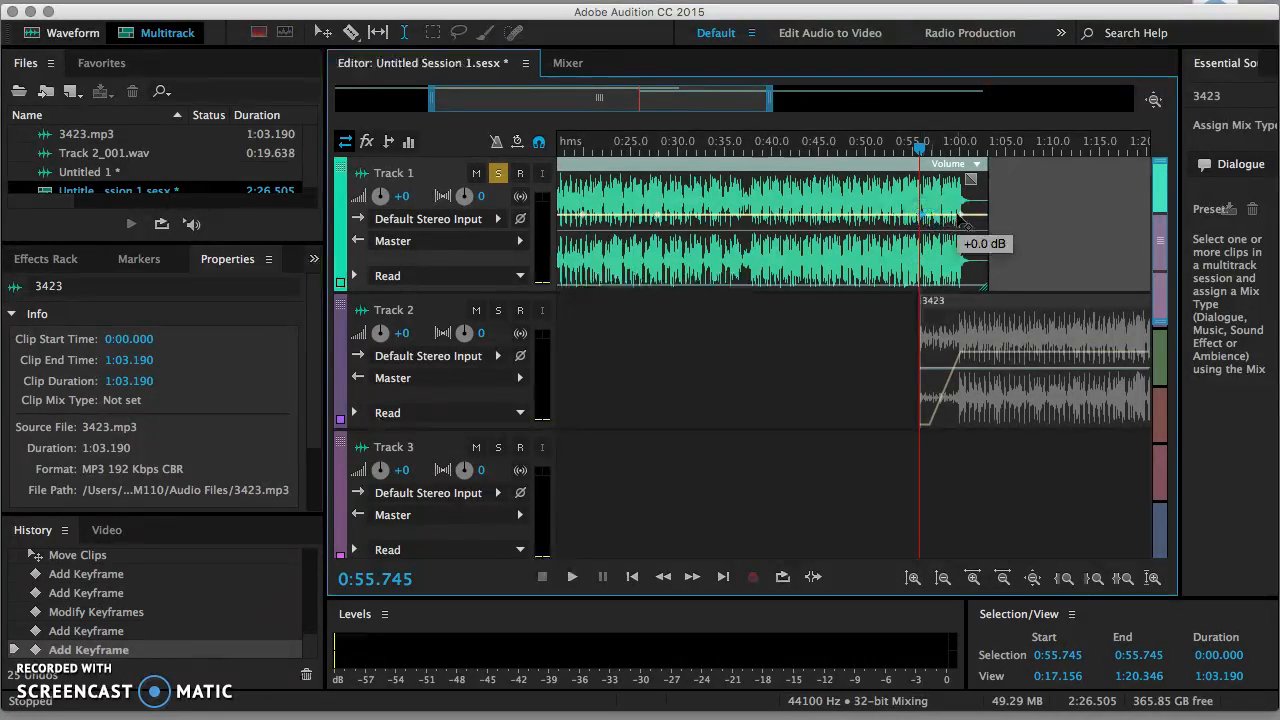
left_click_drag(958, 214, 958, 315)
left_click(900, 300)
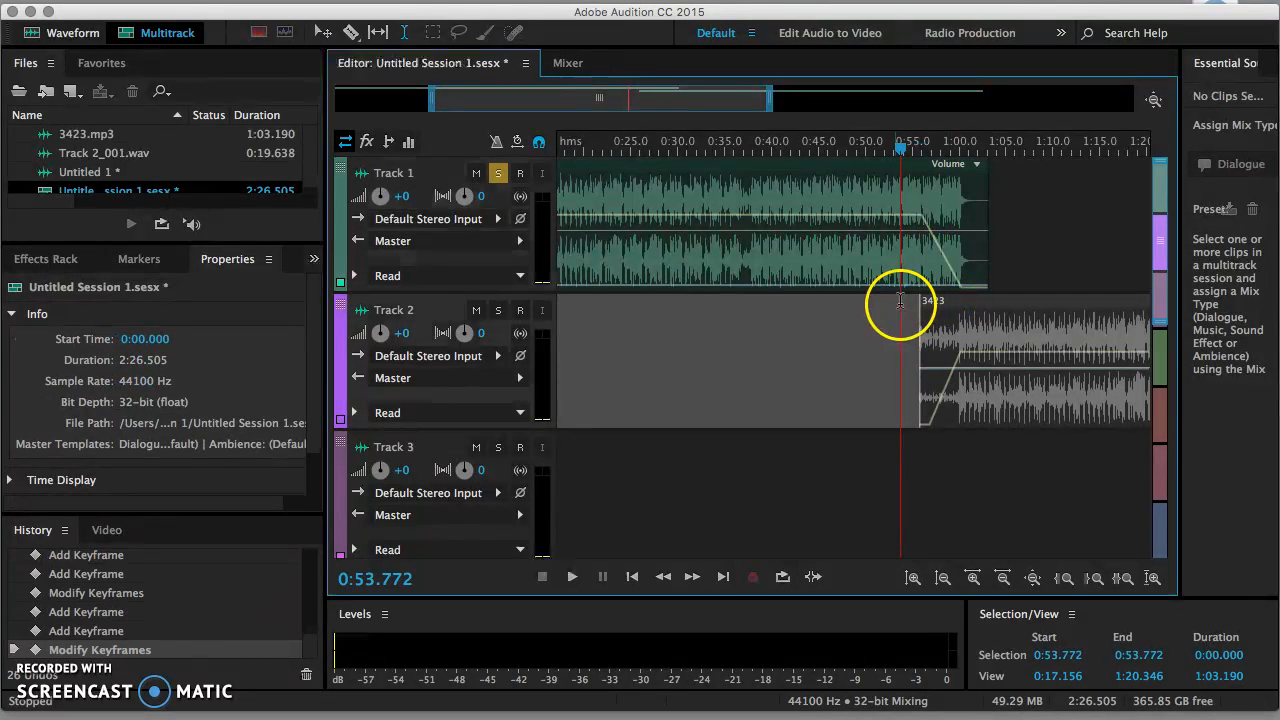
Step: Unsolo Track 1 and play back the transition with both songs sounding
left_click(500, 177)
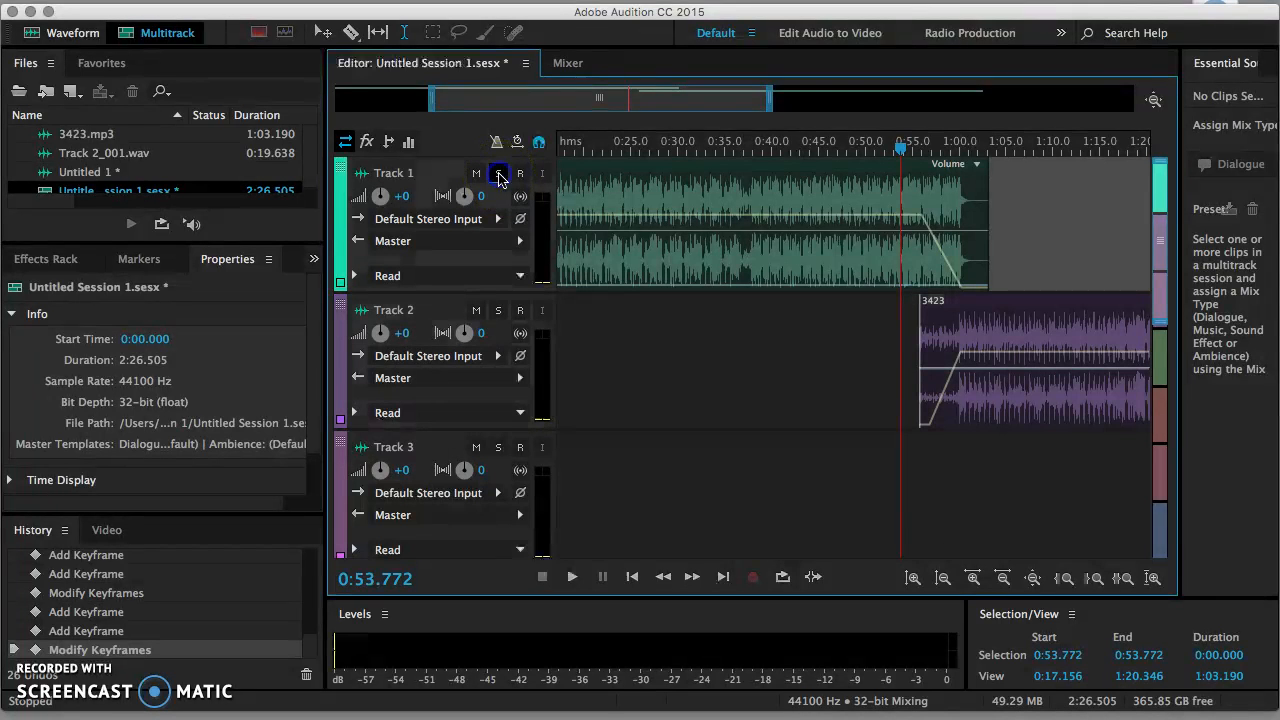
key("space")
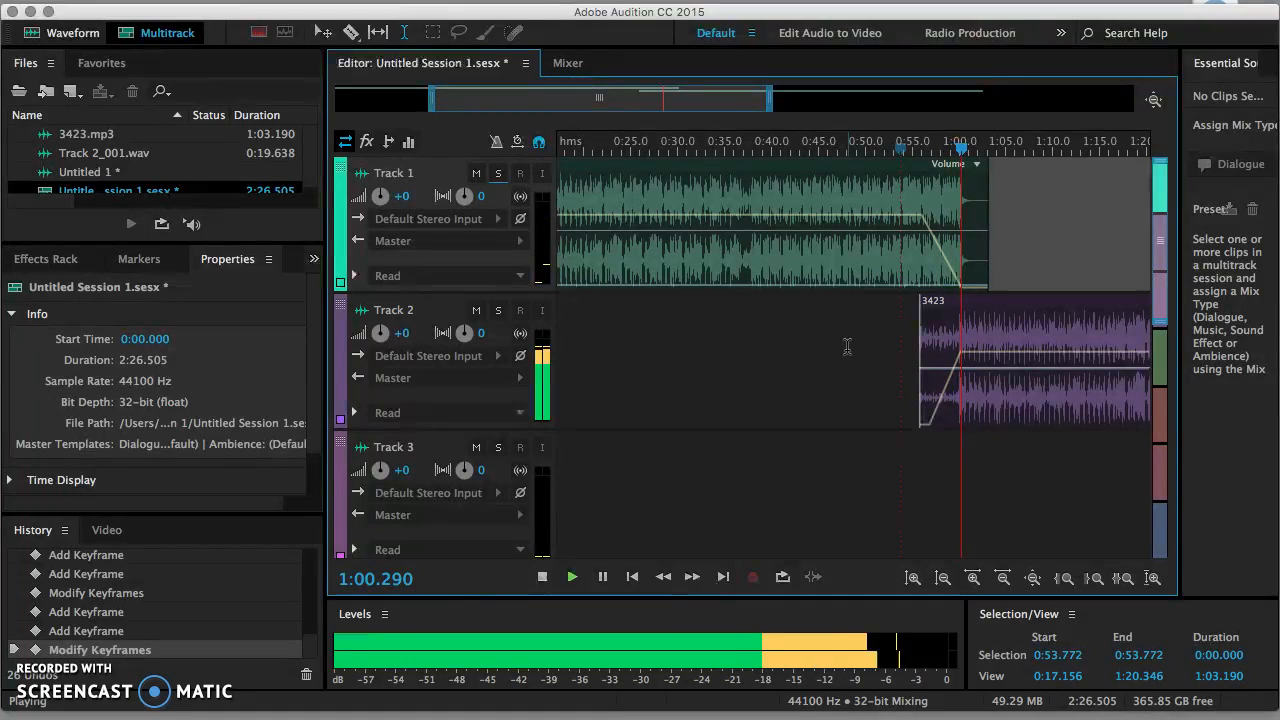
key("space")
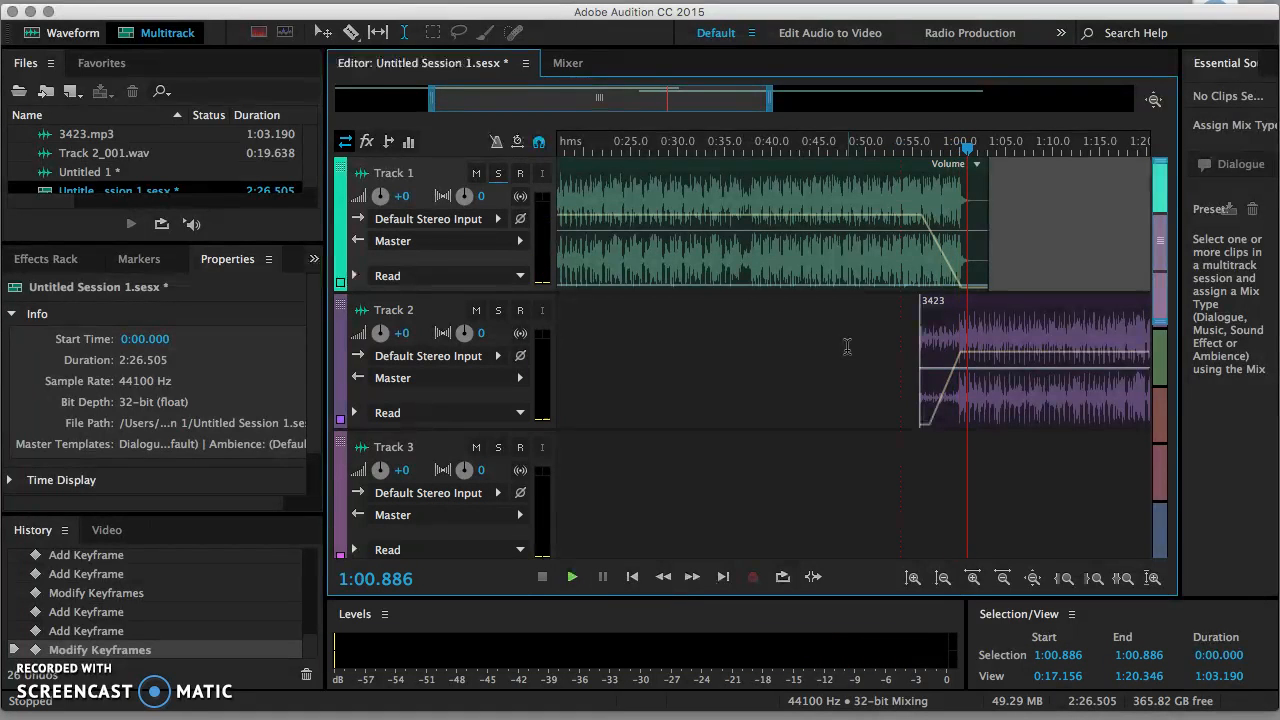
Step: Mark the 1:00–1:03.190 range on Track 2's 3423 clip, then deselect it
left_click(985, 309)
left_click_drag(985, 309, 957, 311)
left_click(1031, 250)
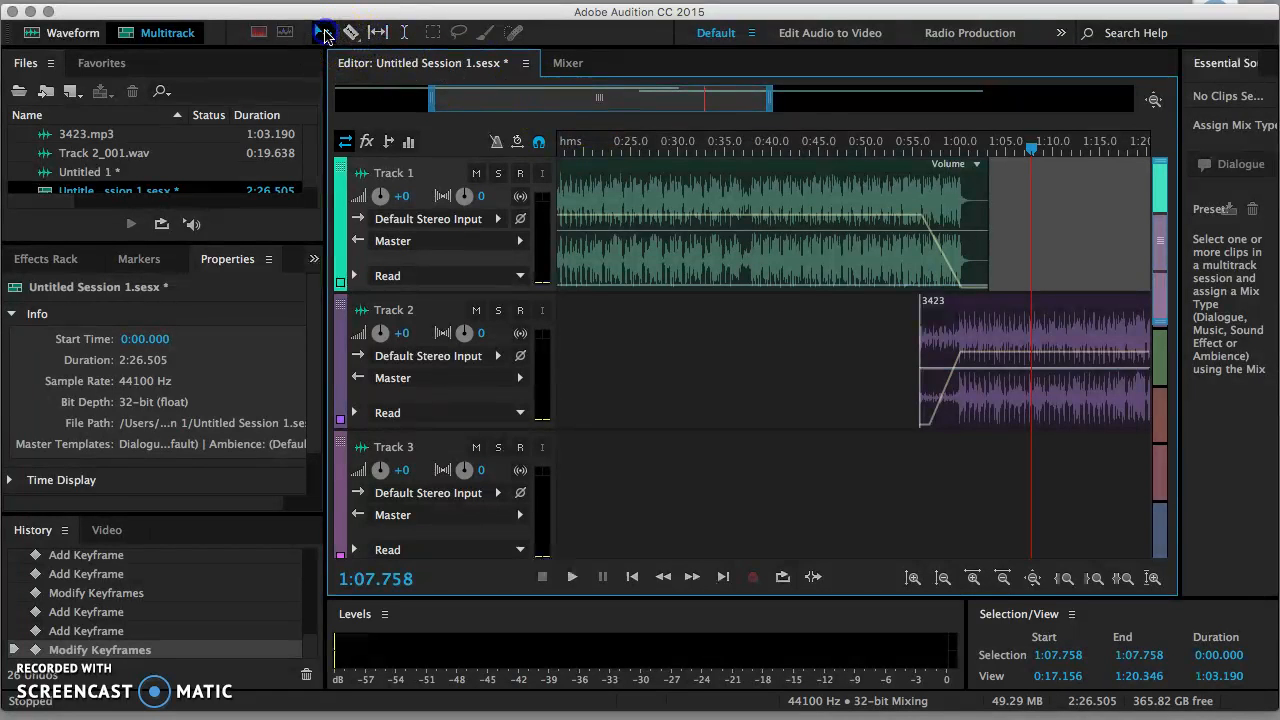
Step: Slide Track 2's 3423 clip earlier to about 0:52 and play the overlap from 0:52.492
left_click_drag(1012, 300, 968, 300)
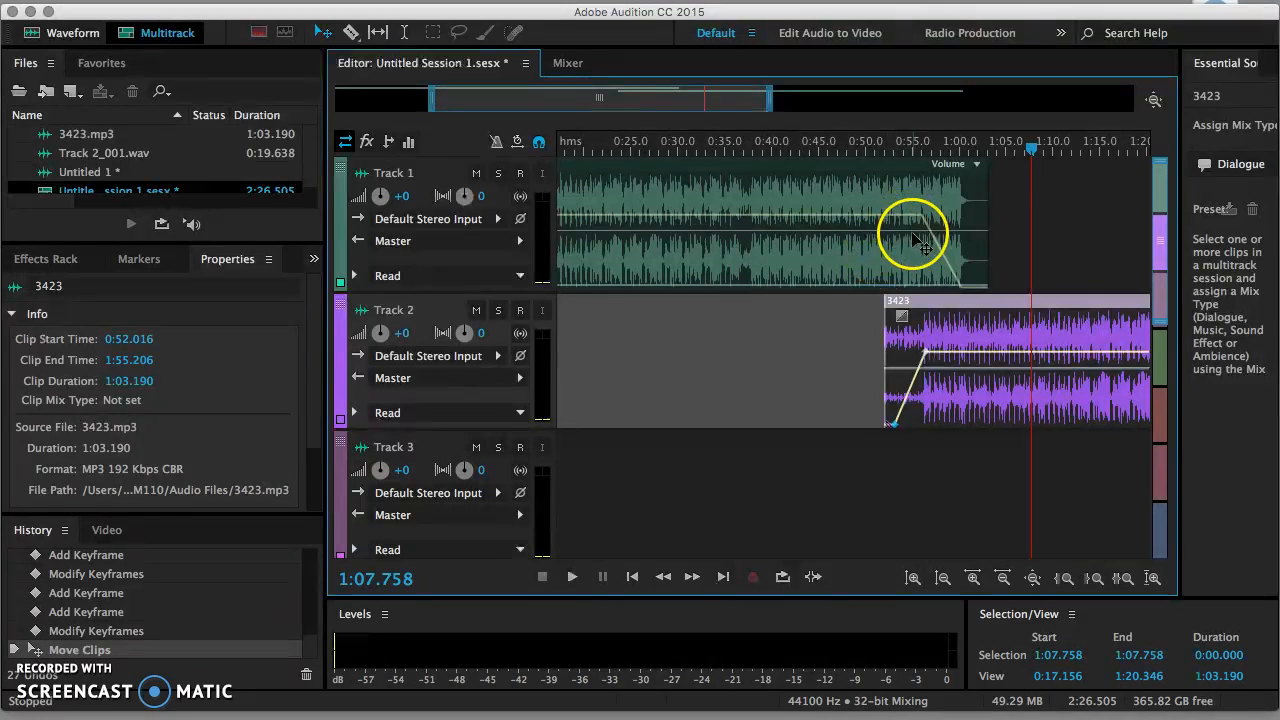
left_click(911, 234)
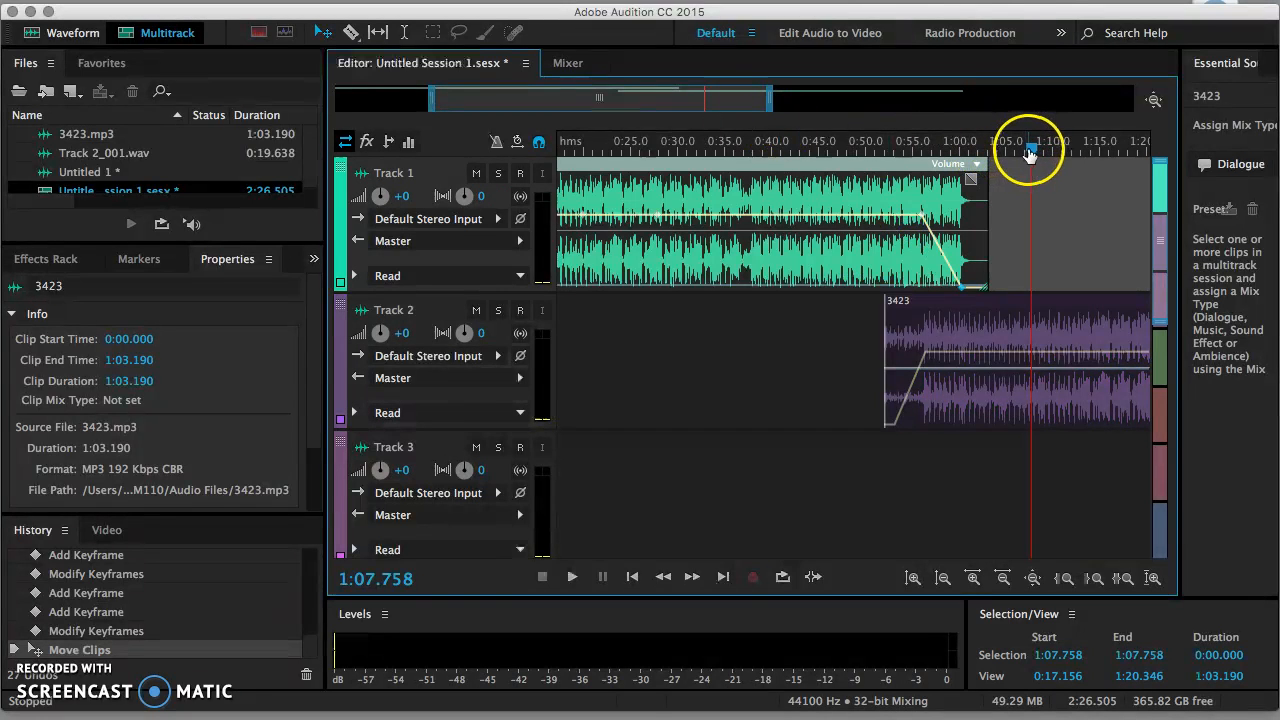
left_click_drag(1030, 152, 887, 152)
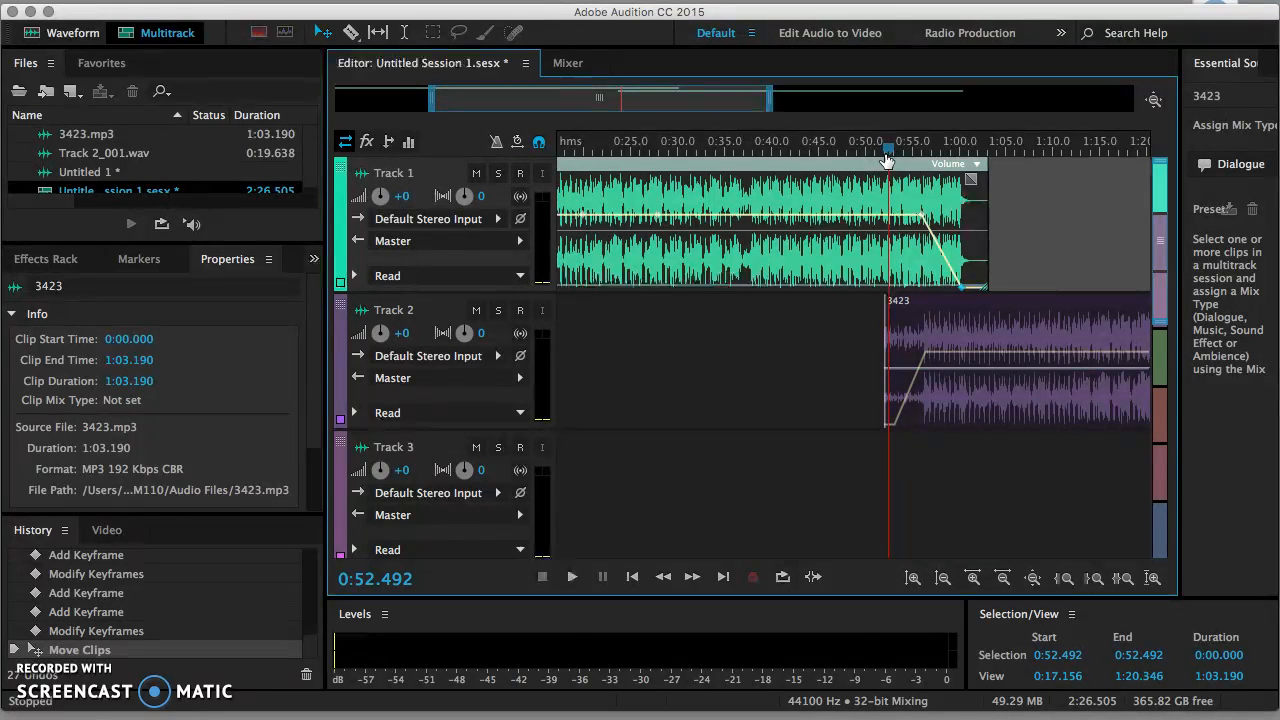
key("space")
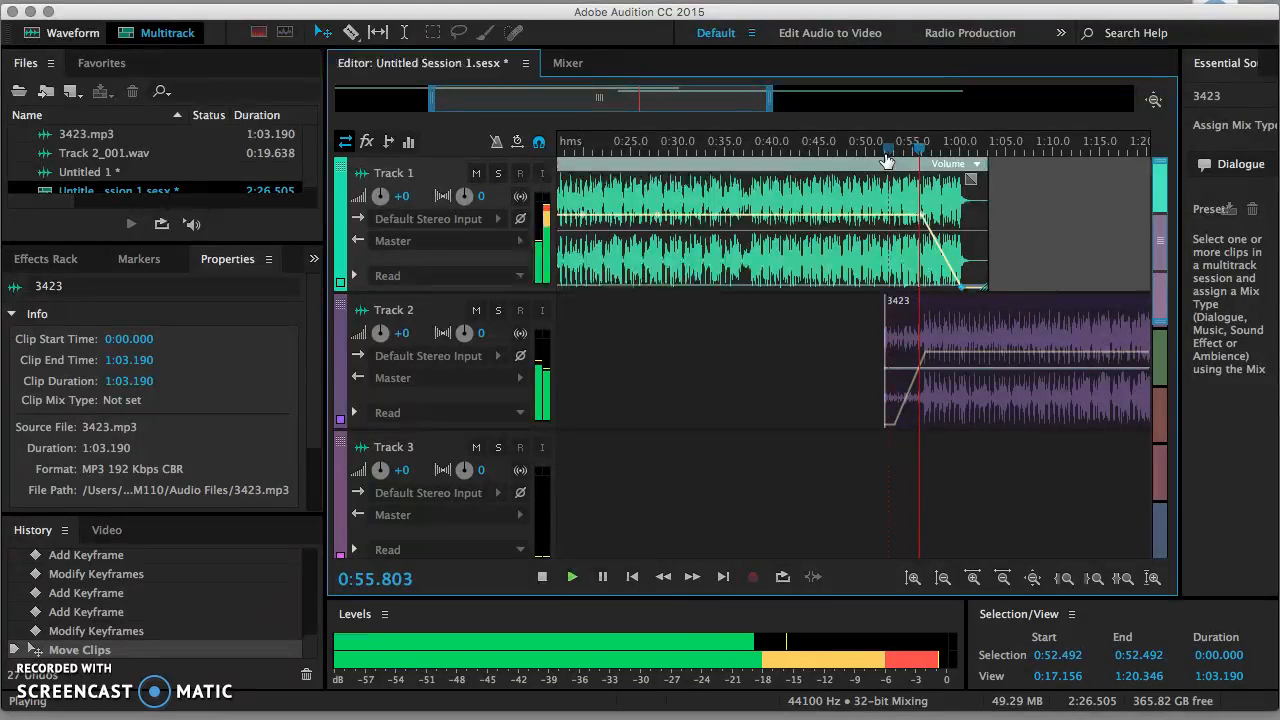
key("space")
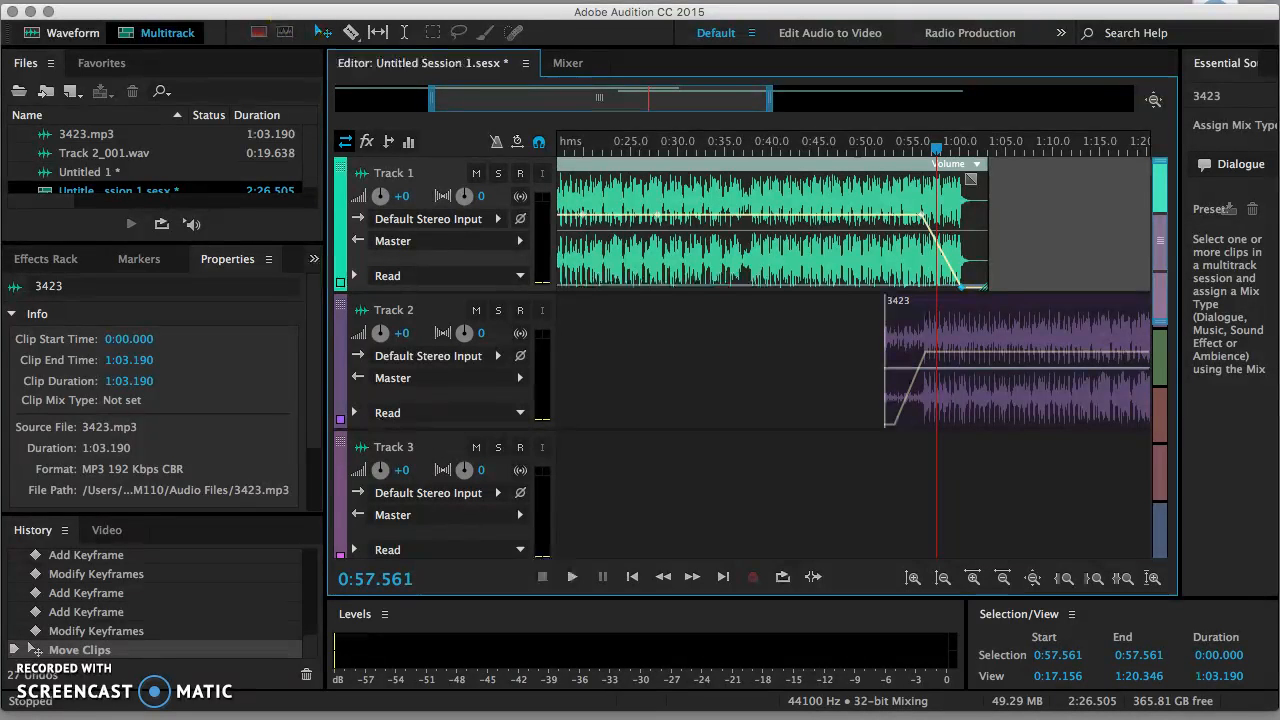
Step: Mix down the entire session to a new file via Multitrack > Mixdown Session to New File
left_click(314, 0)
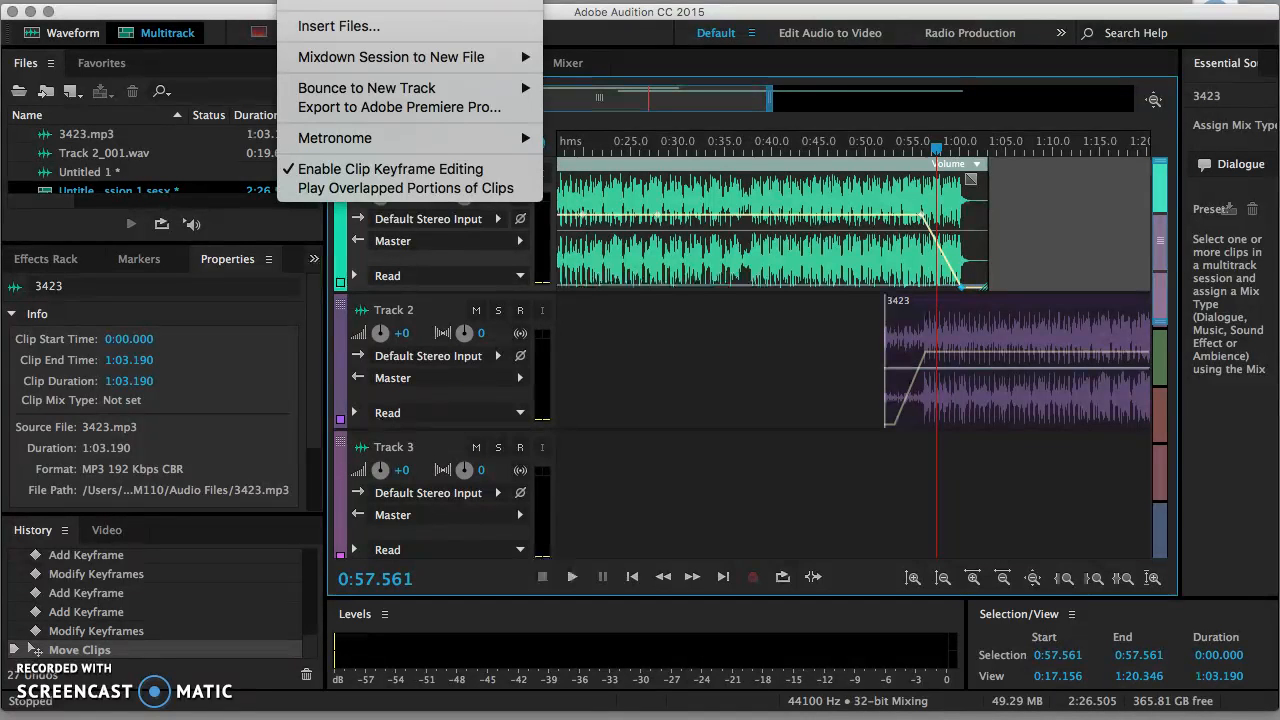
mouse_move(316, 55)
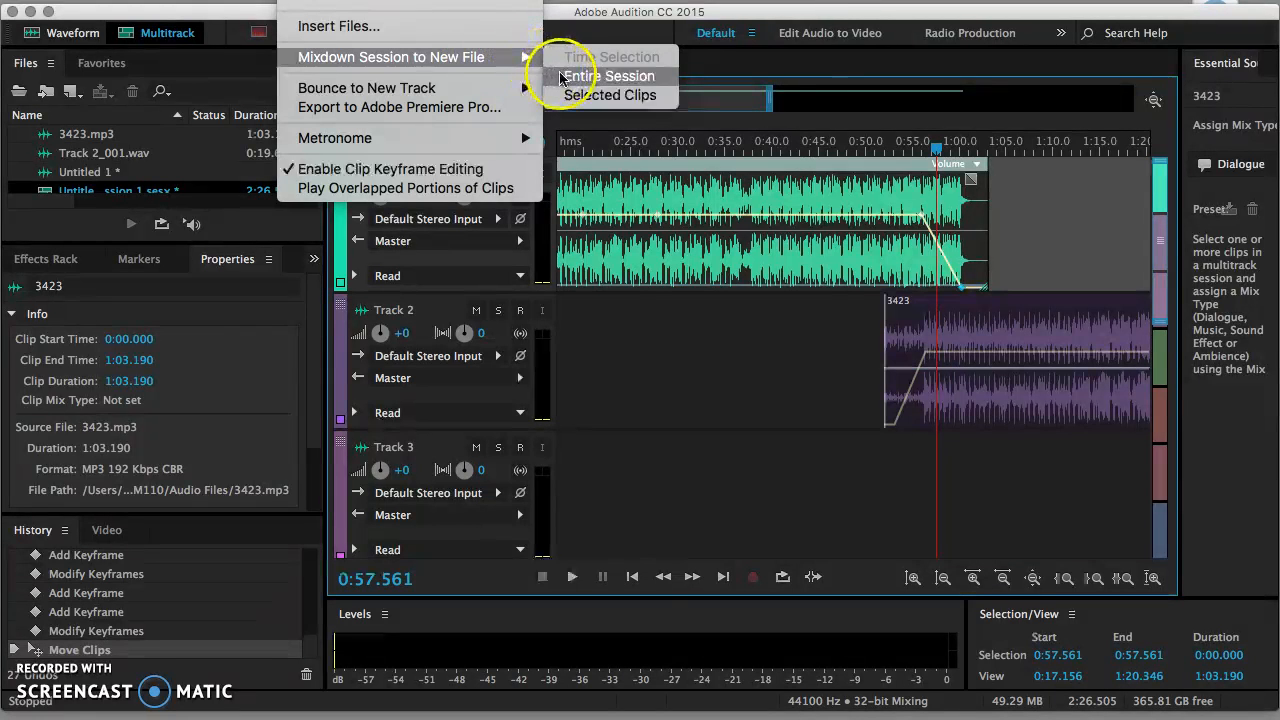
left_click(561, 78)
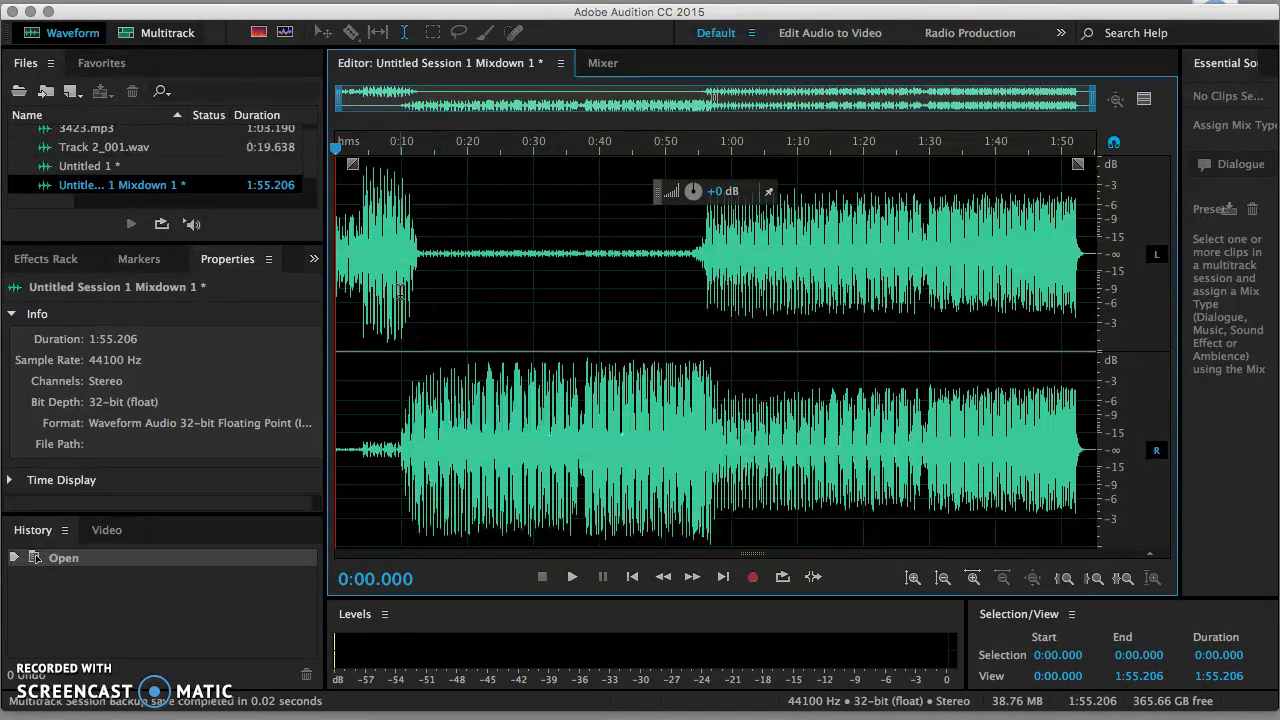
left_click(218, 0)
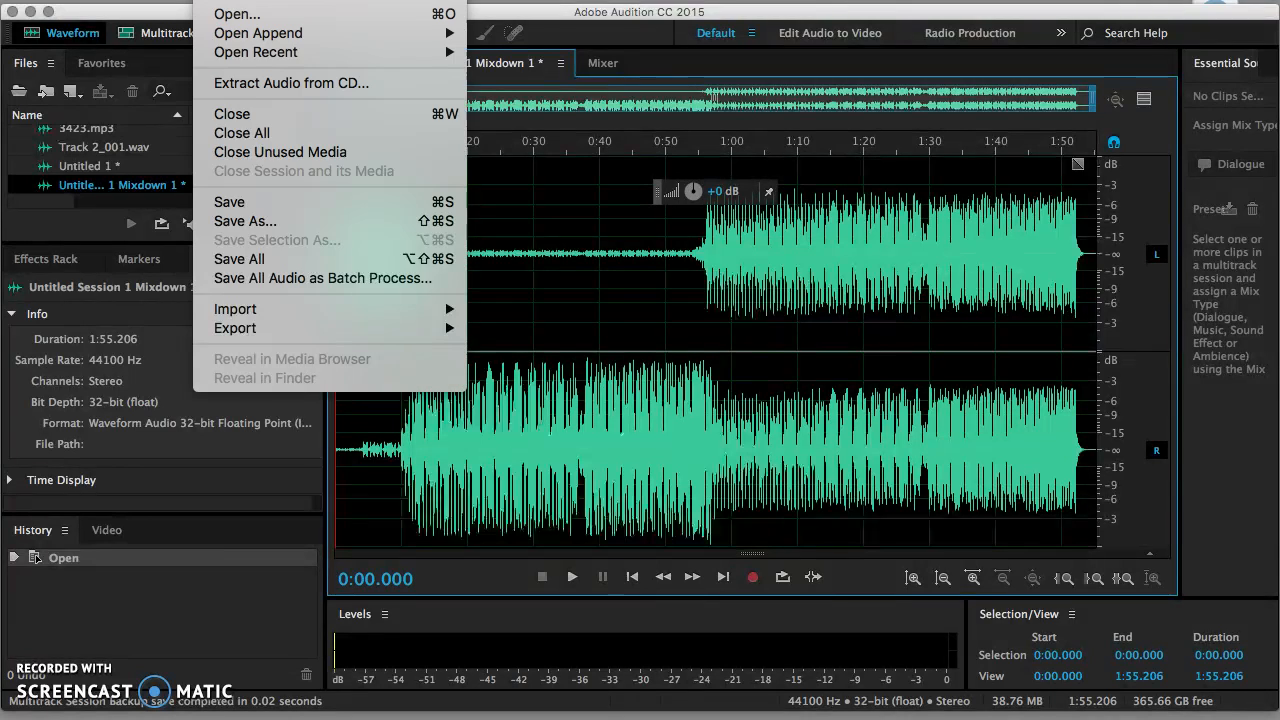
left_click(264, 220)
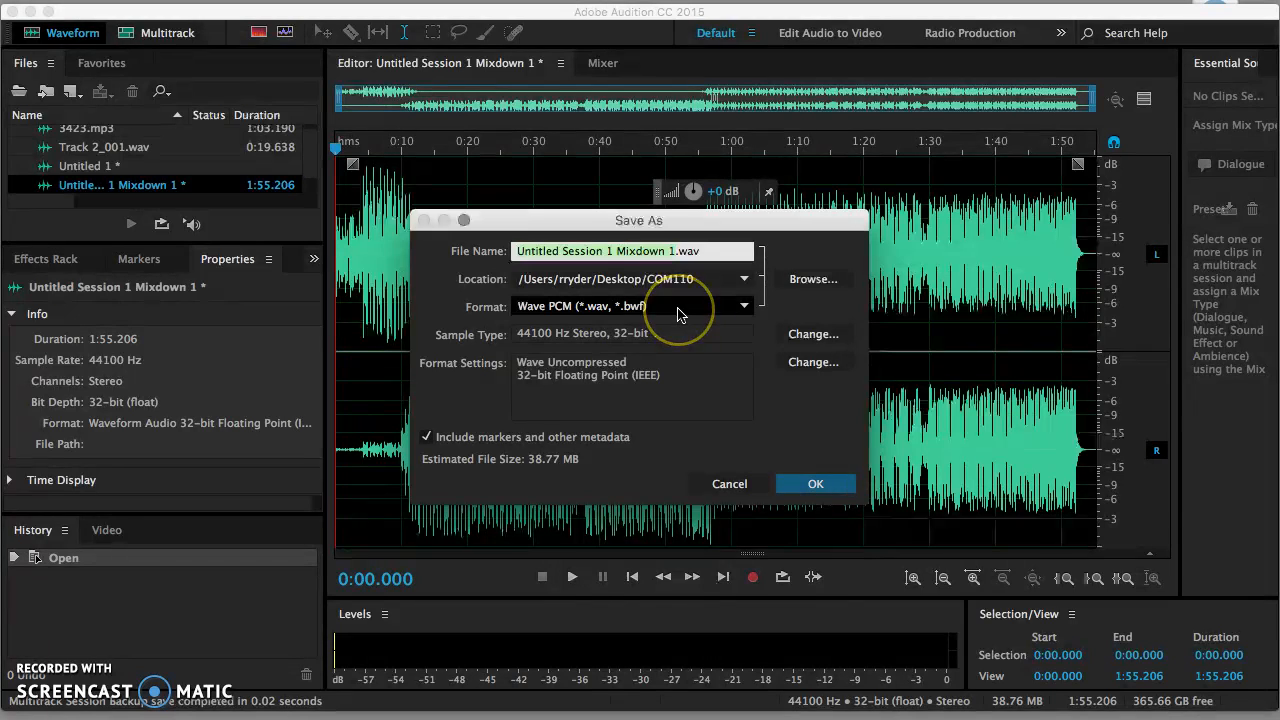
left_click(677, 309)
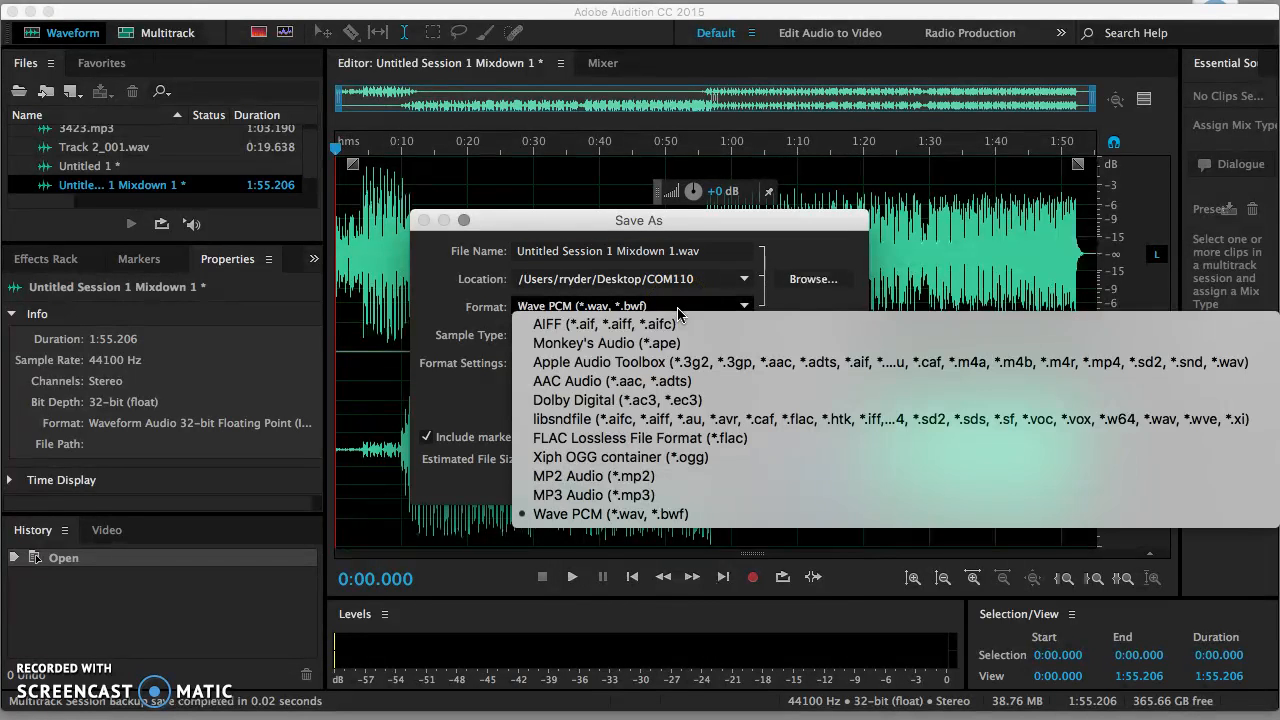
left_click(605, 497)
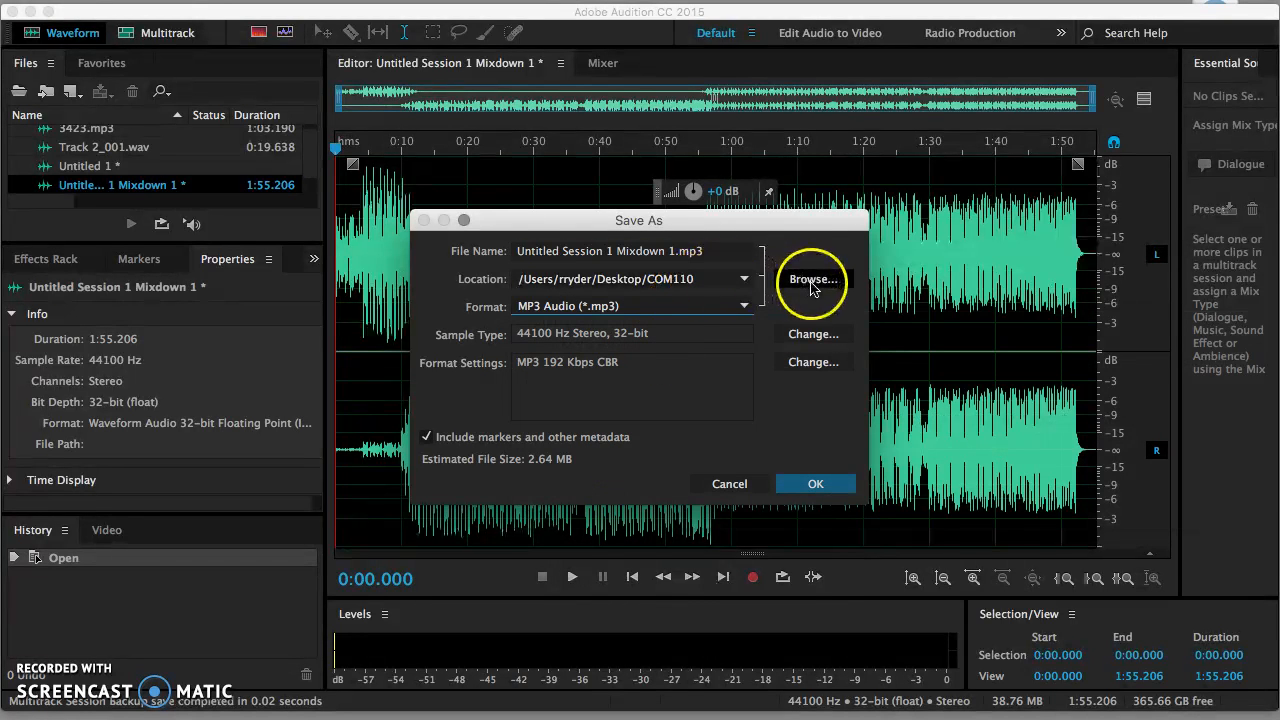
left_click(748, 486)
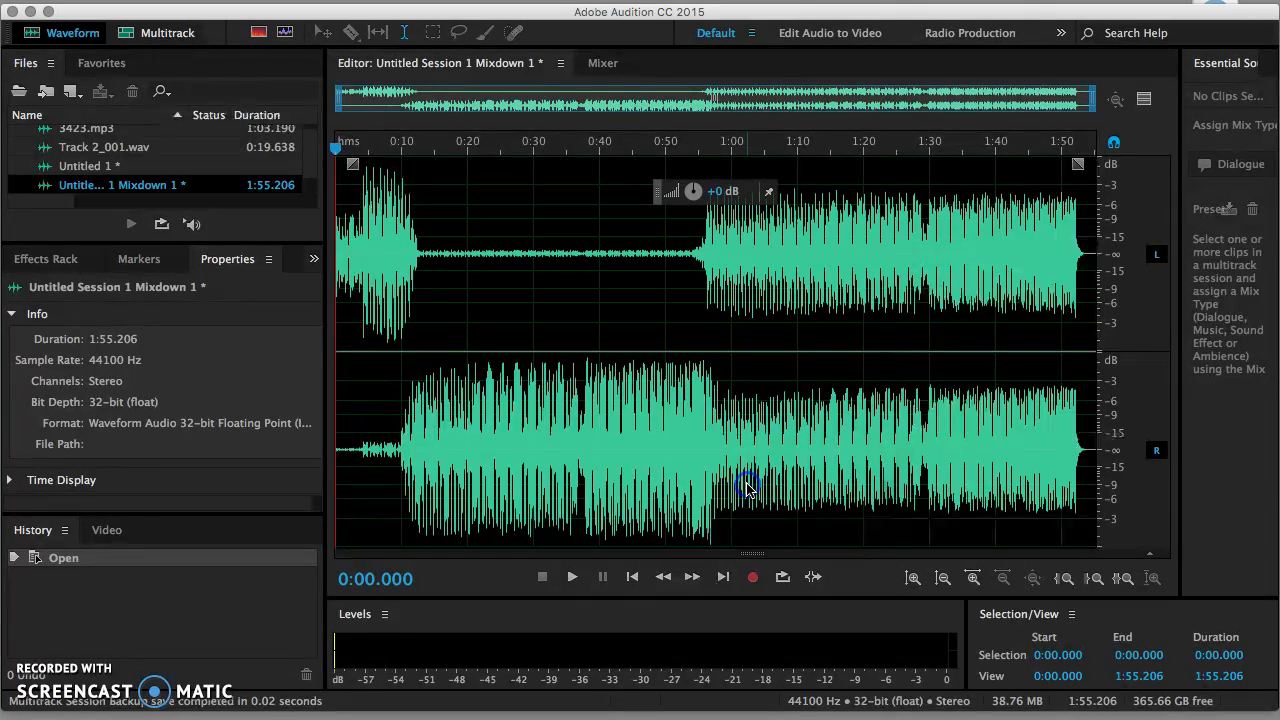
Step: Switch back to Multitrack and zoom amplitude out twice so all six tracks and Master fit
left_click(155, 35)
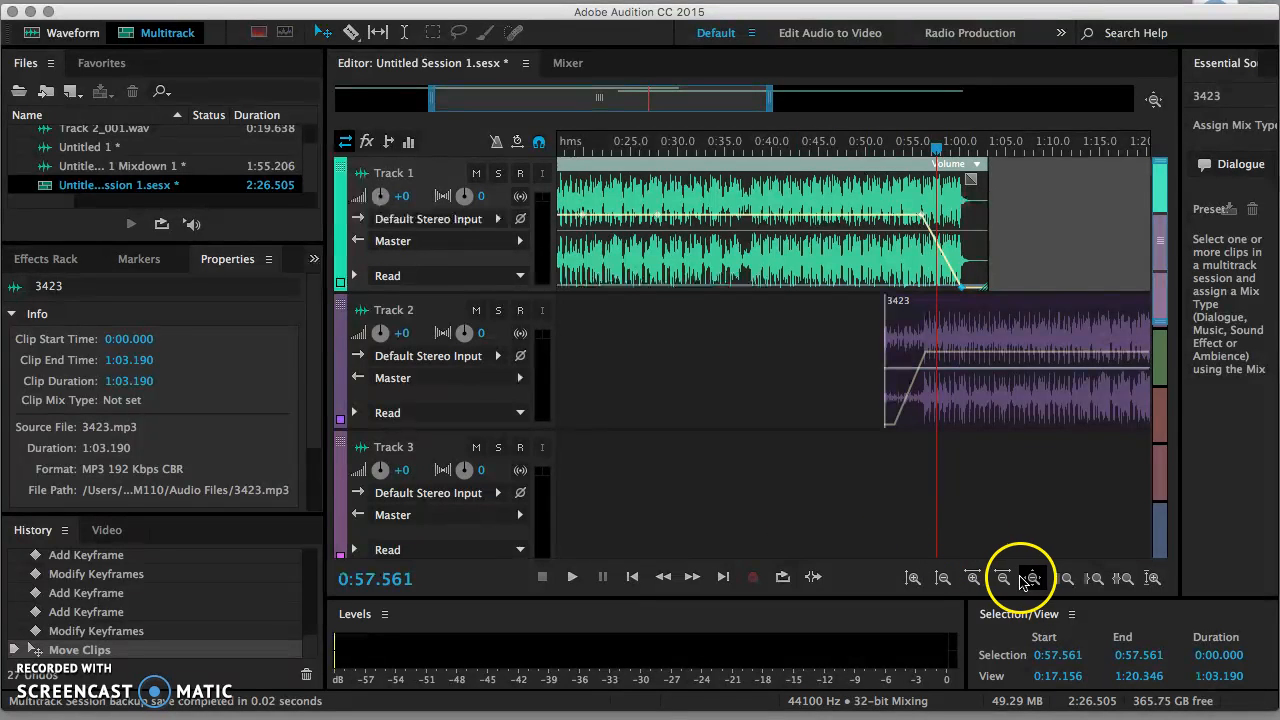
left_click(940, 584)
left_click(940, 584)
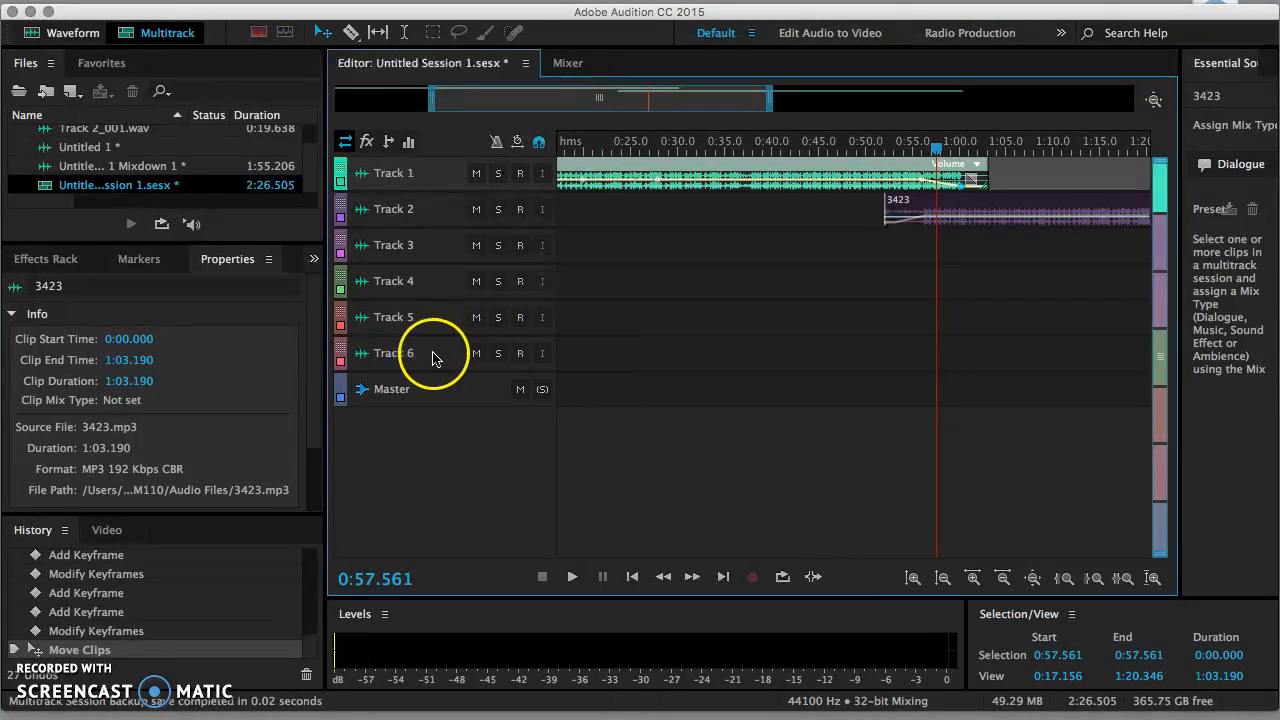
Step: Add a new stereo audio track, Track 7, from the track-area menu and make it taller
right_click(602, 344)
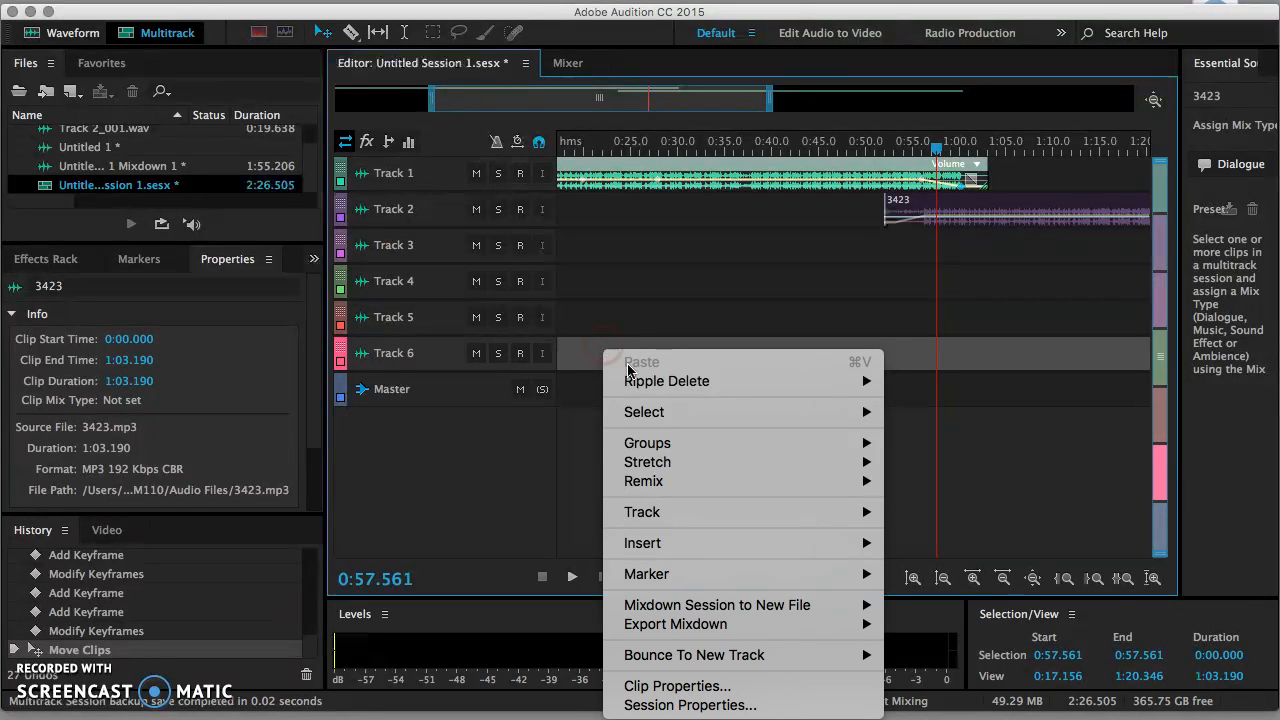
mouse_move(612, 543)
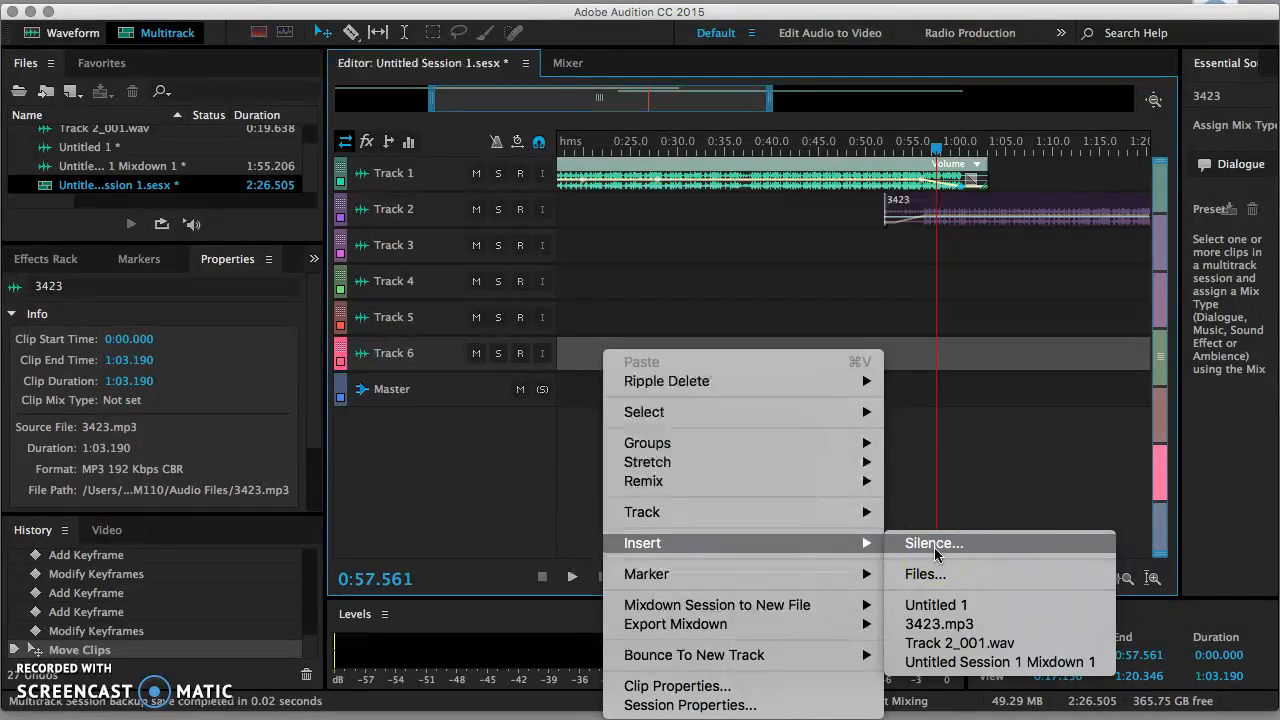
mouse_move(793, 511)
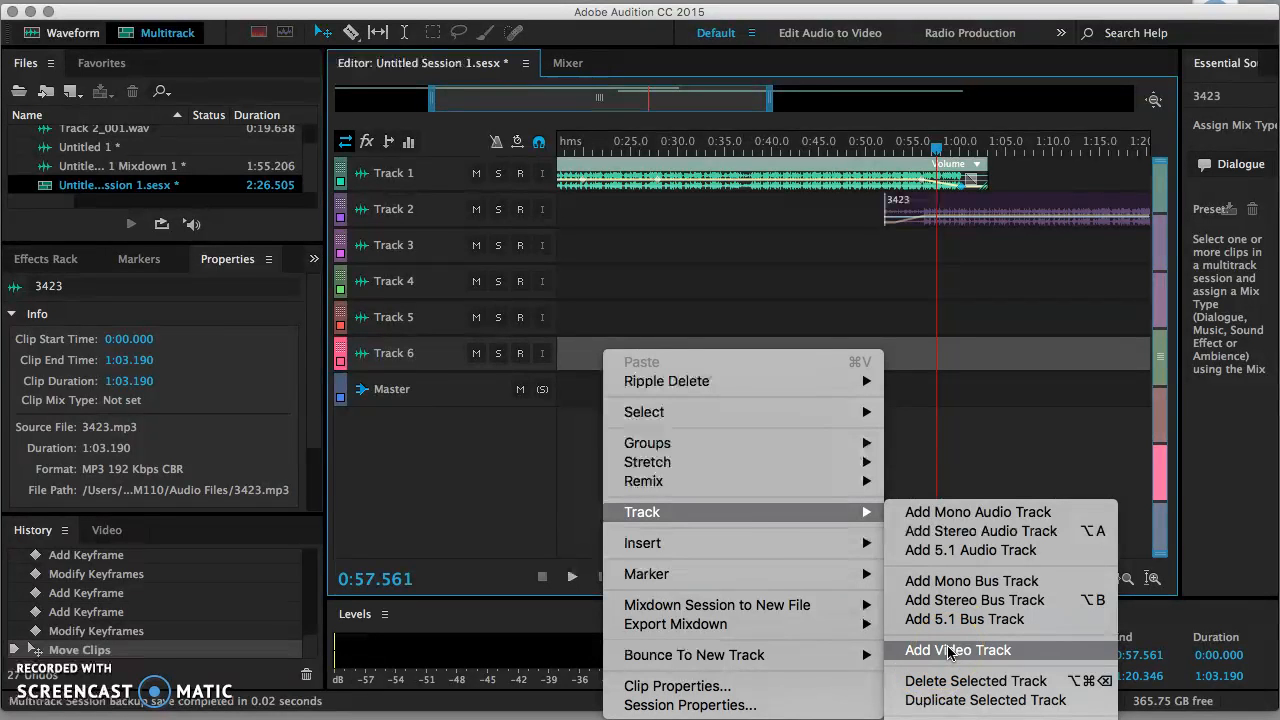
left_click(968, 532)
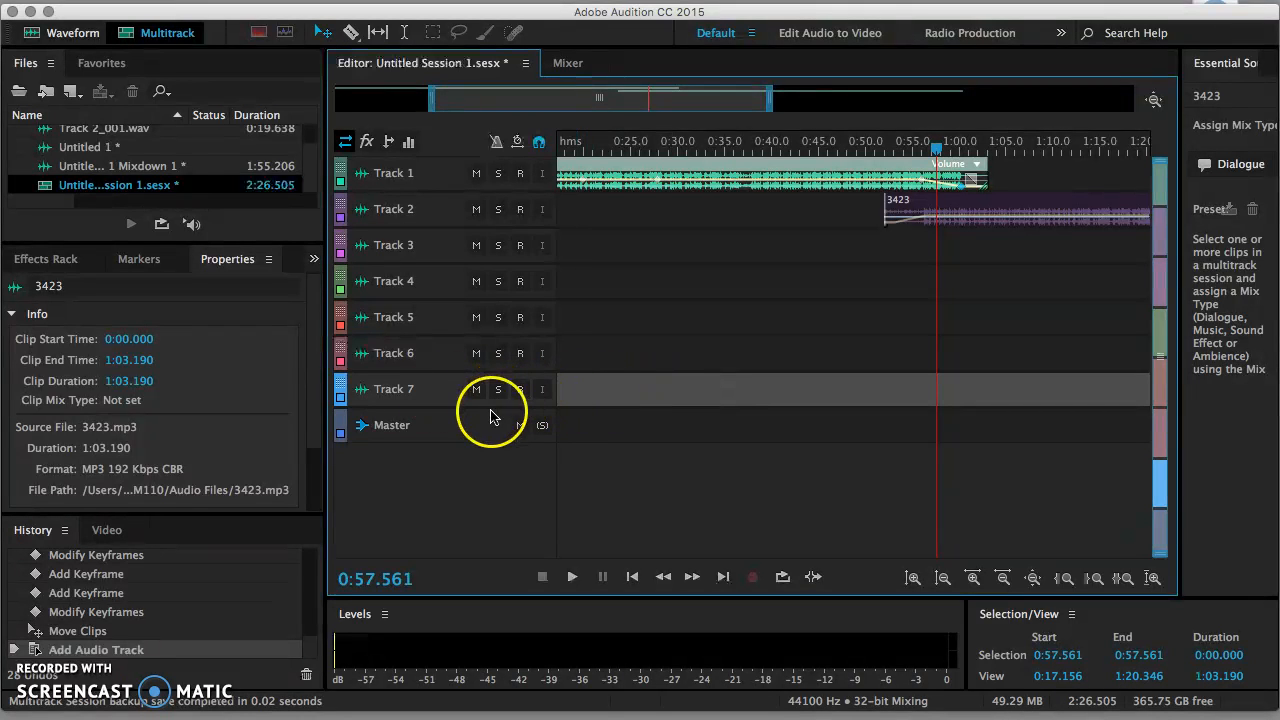
left_click_drag(484, 407, 477, 476)
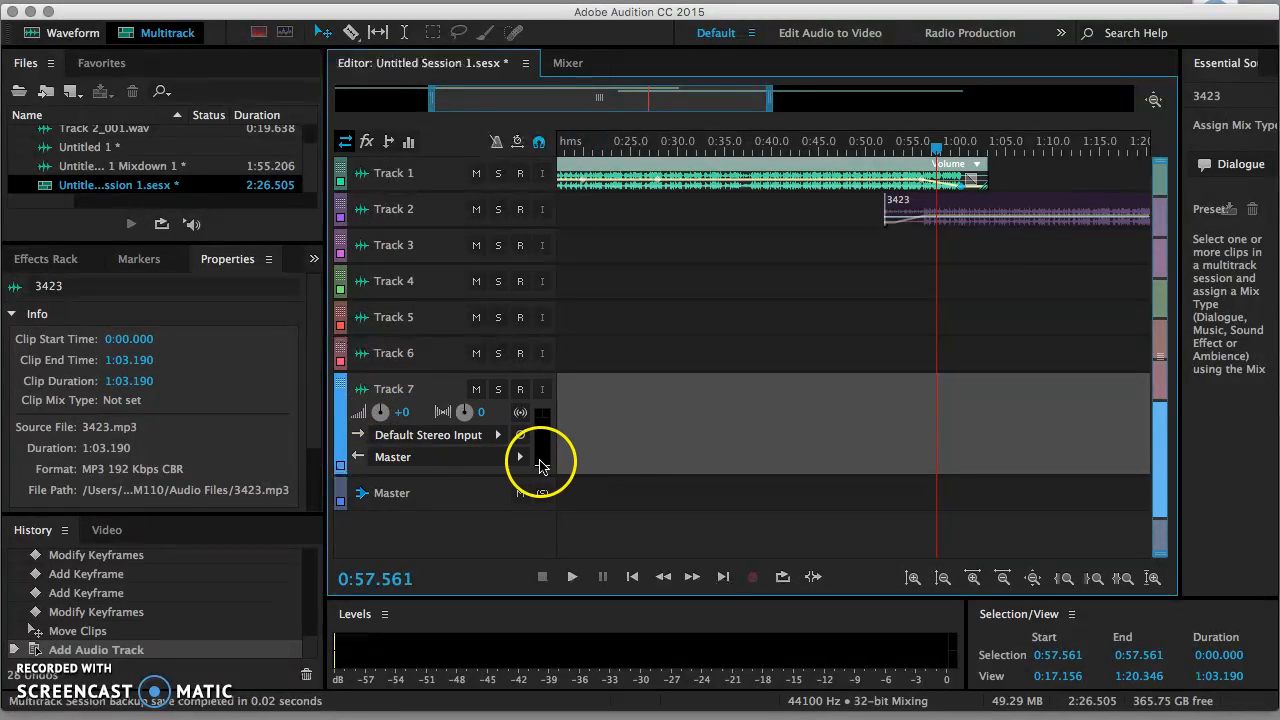
Step: Deselect the song clip and undo Add Audio Track from the Edit menu
left_click(689, 297)
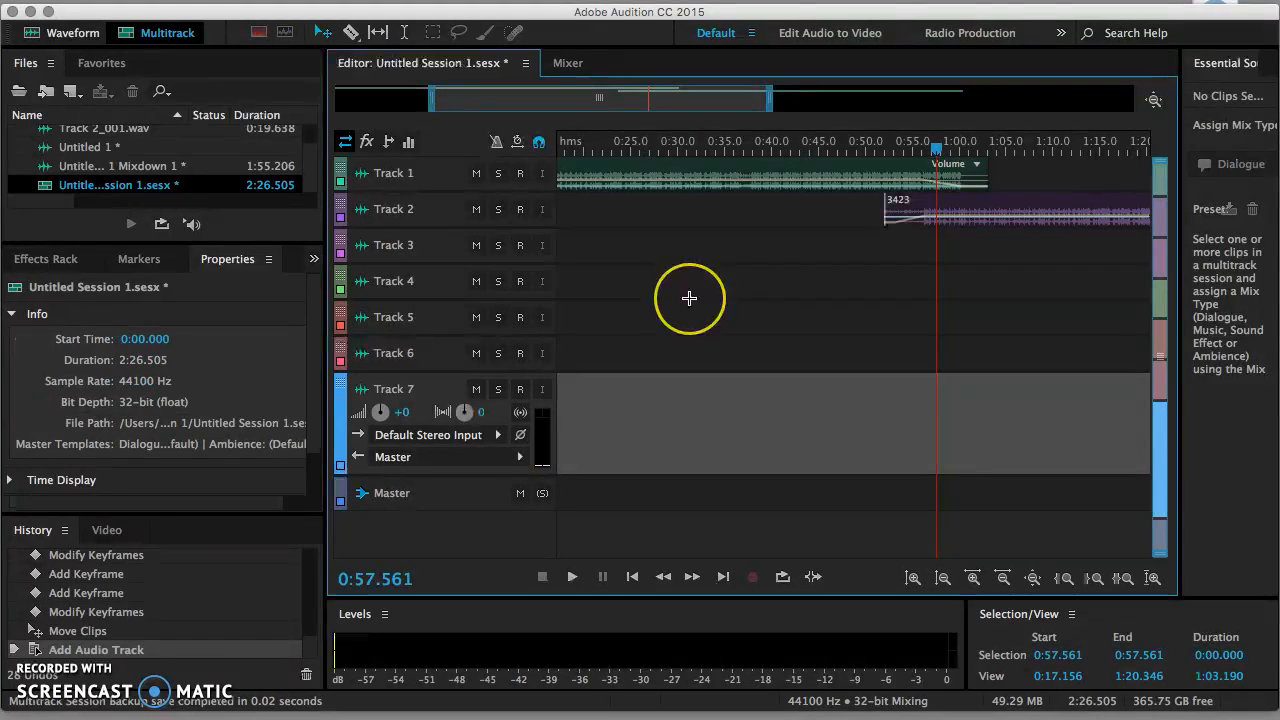
left_click(252, 0)
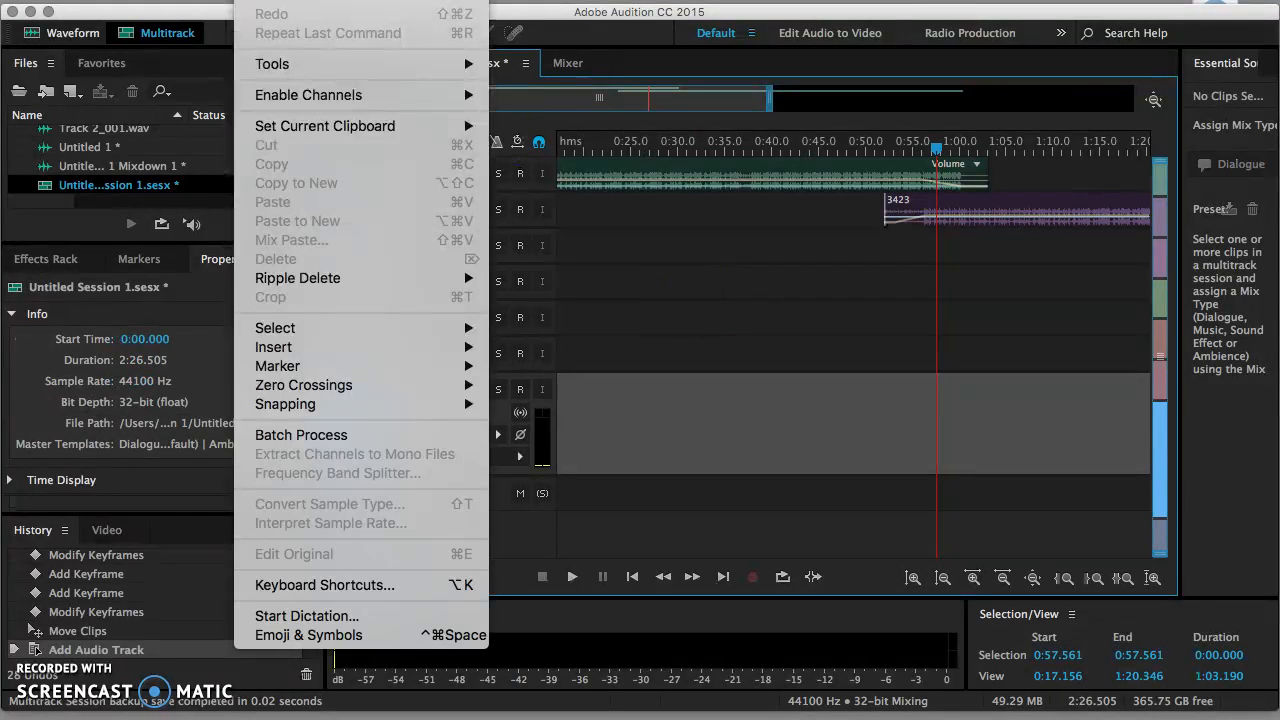
left_click(285, 1)
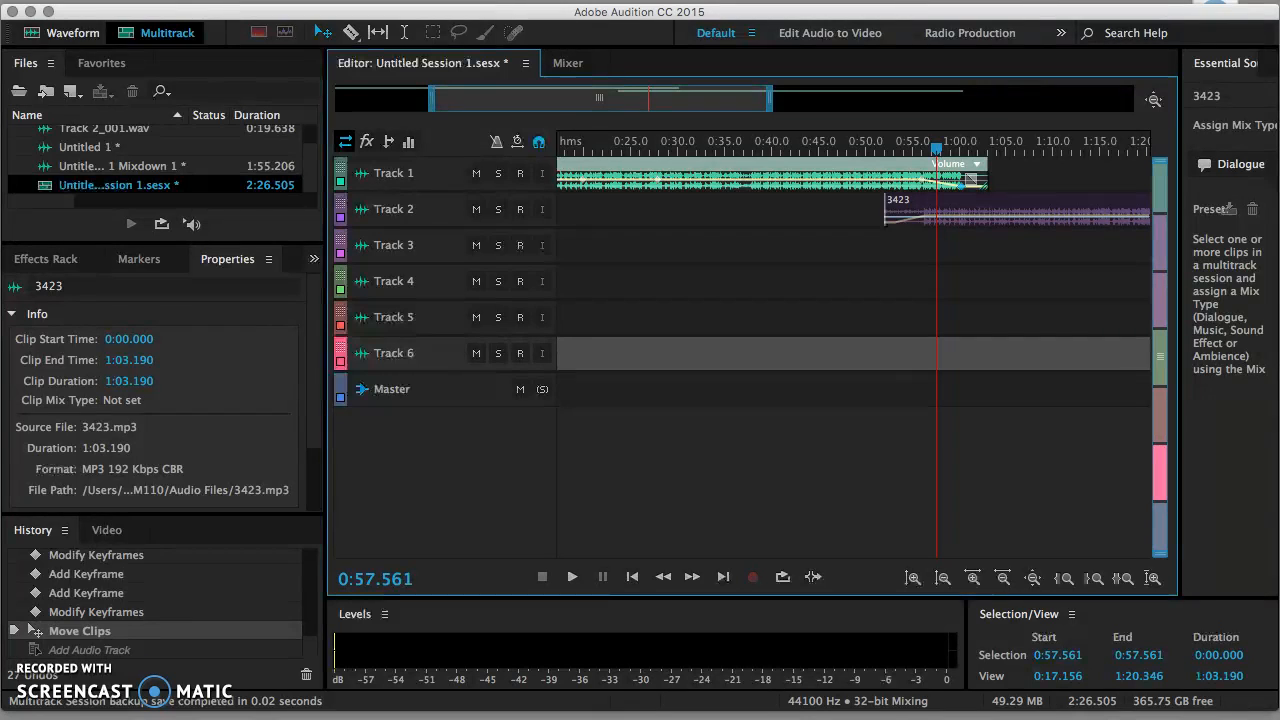
Step: View 3423.mp3 in the Waveform editor, then return to Multitrack and select Track 4
left_click(77, 37)
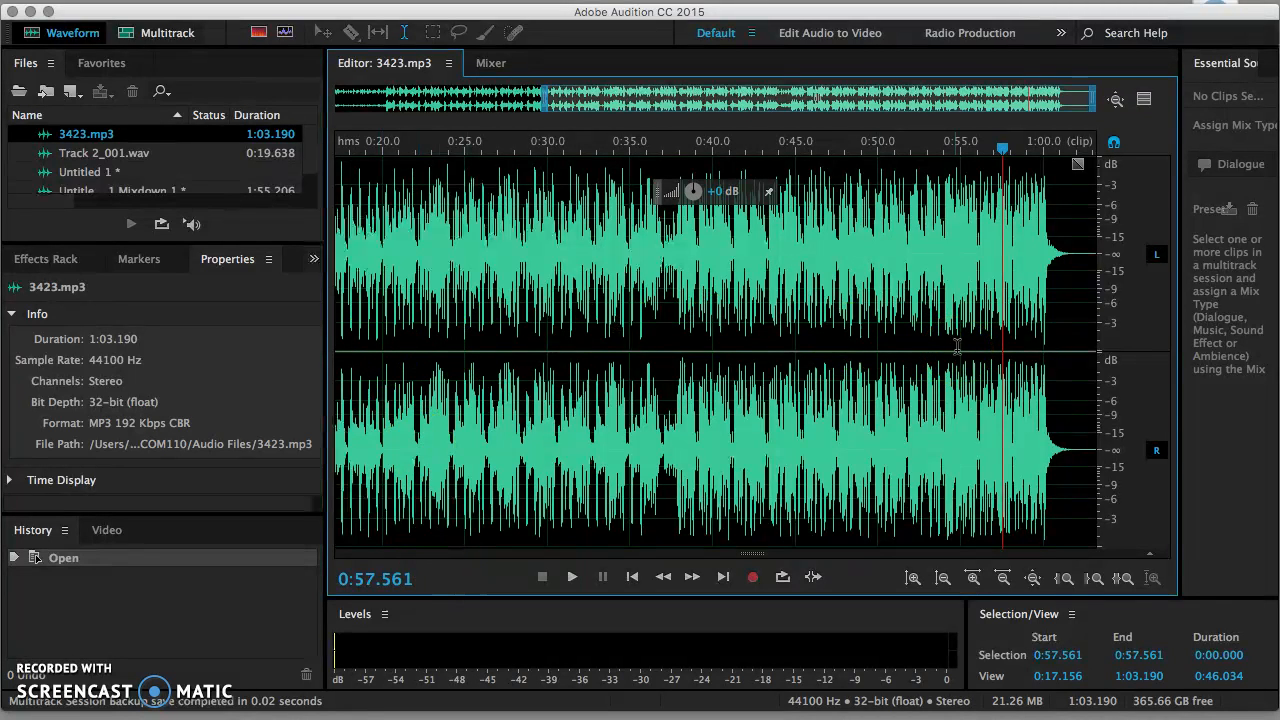
left_click(128, 38)
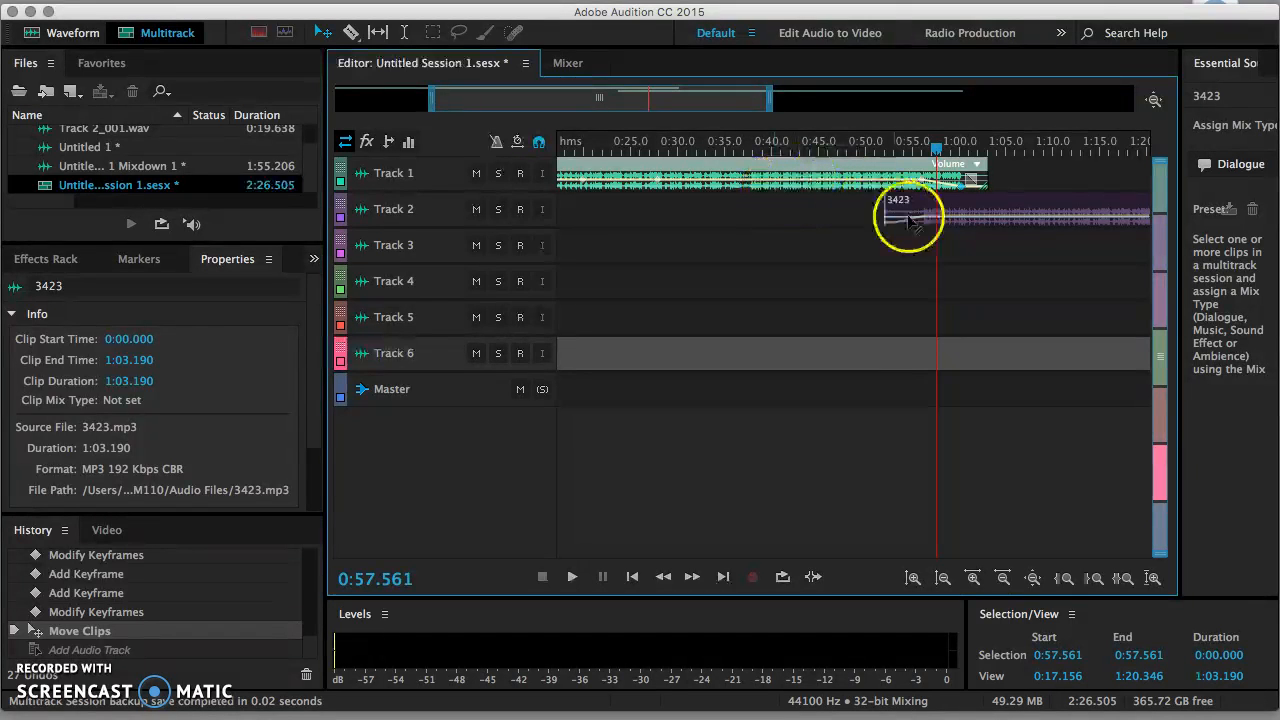
left_click(829, 274)
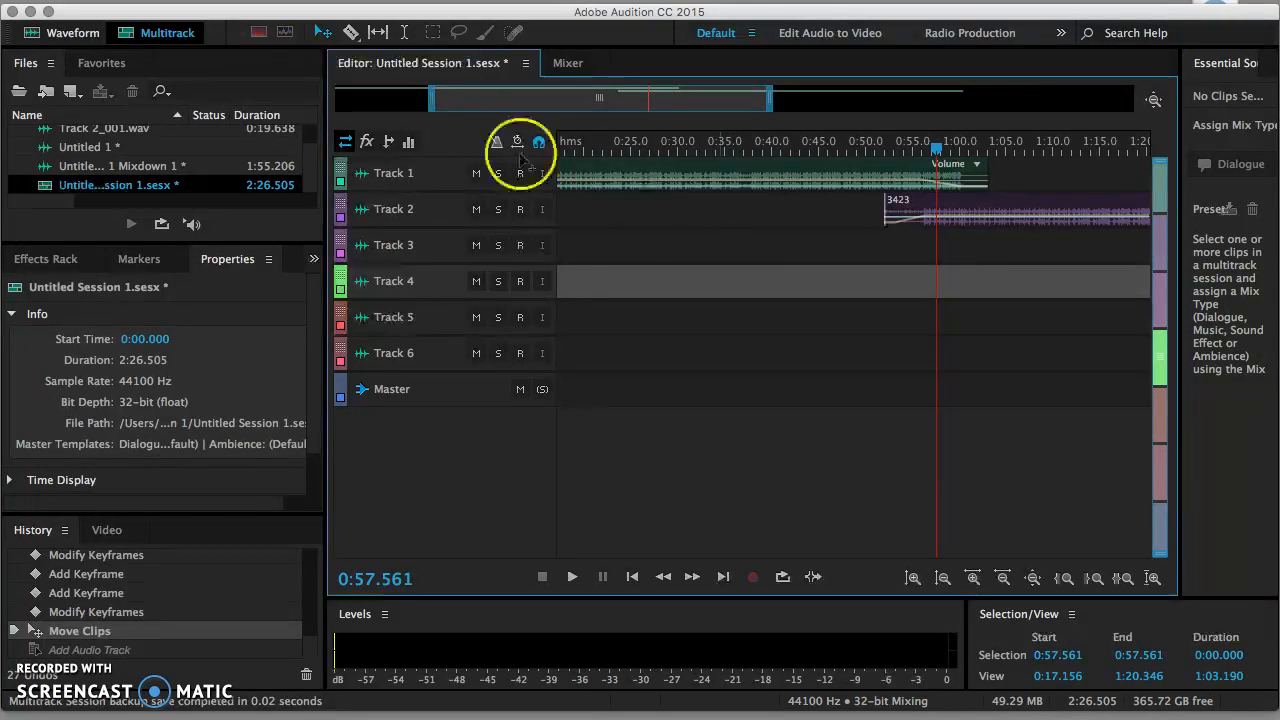
Step: Briefly view 3423.mp3 as a waveform, return to Multitrack, and drag Track 1 taller
left_click(72, 36)
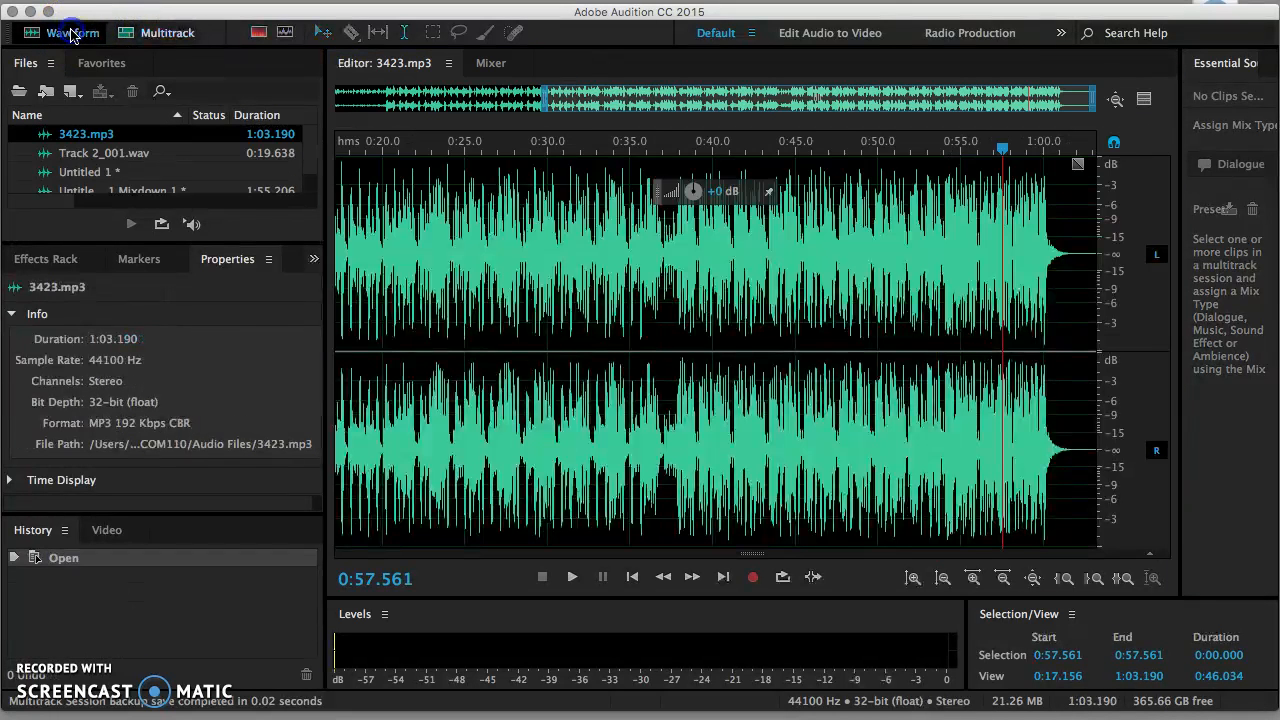
left_click(155, 36)
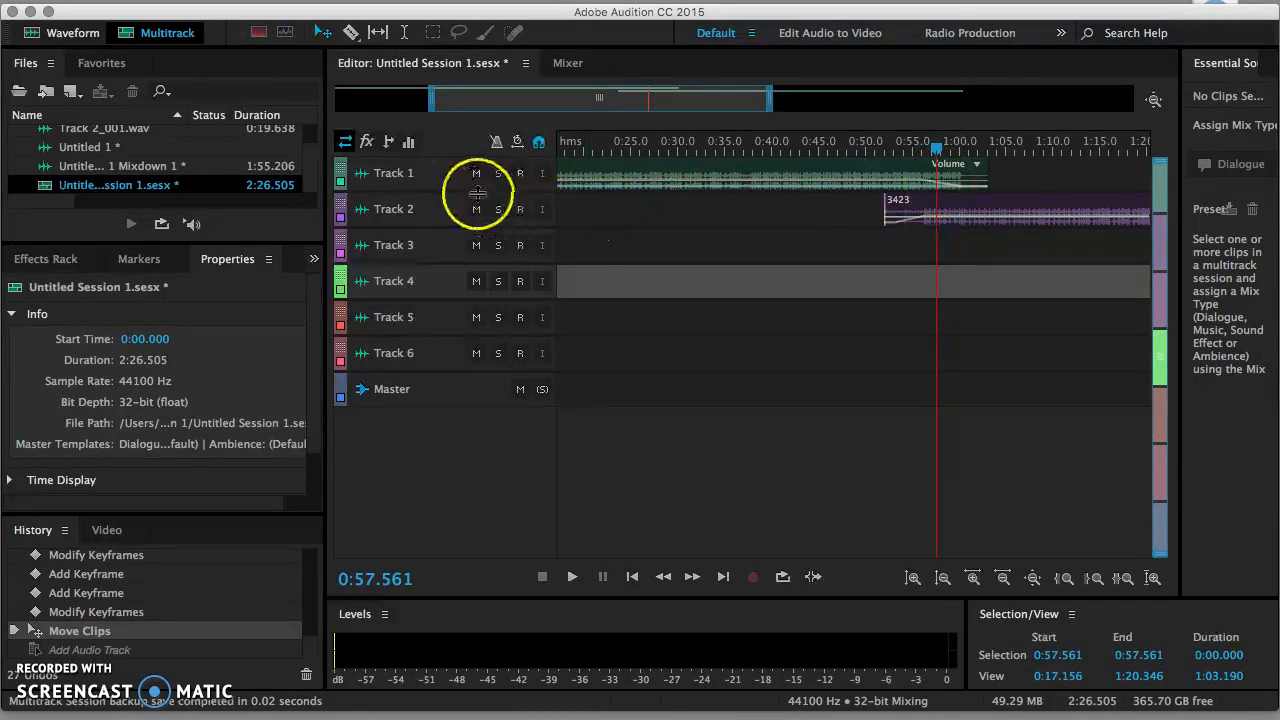
left_click_drag(453, 192, 436, 307)
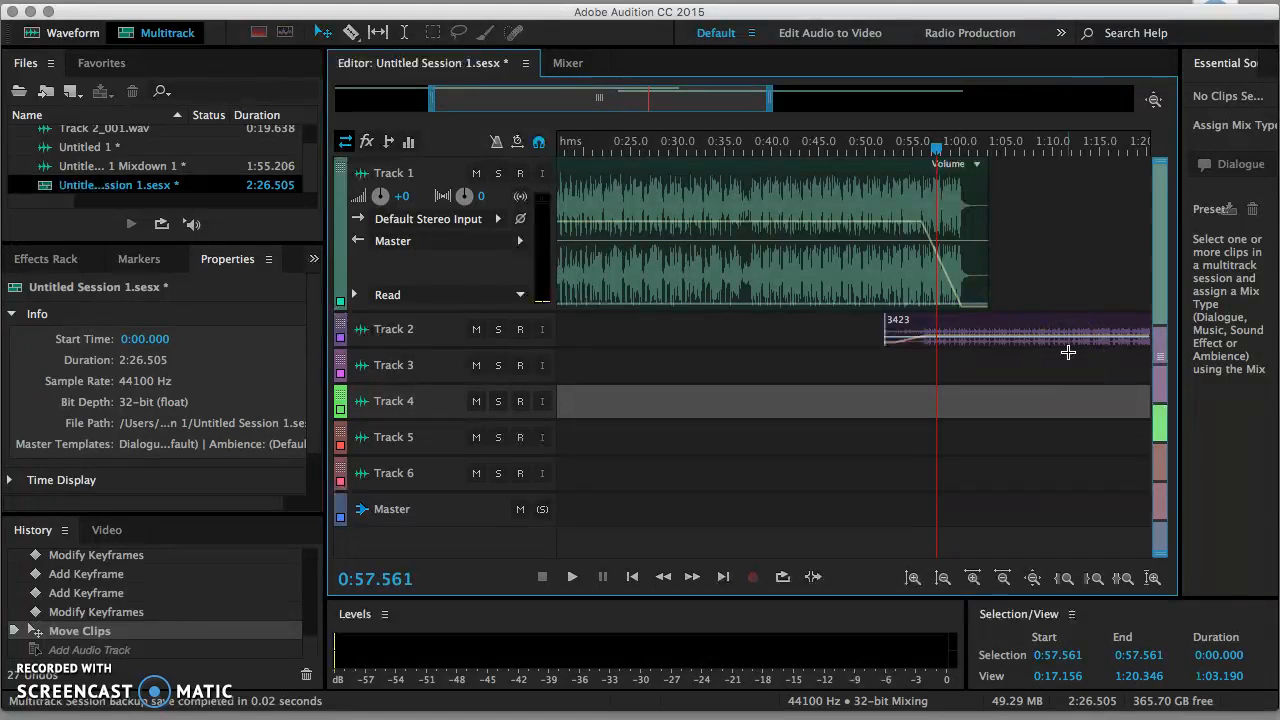
left_click(901, 473)
left_click(726, 576)
left_click(1039, 270)
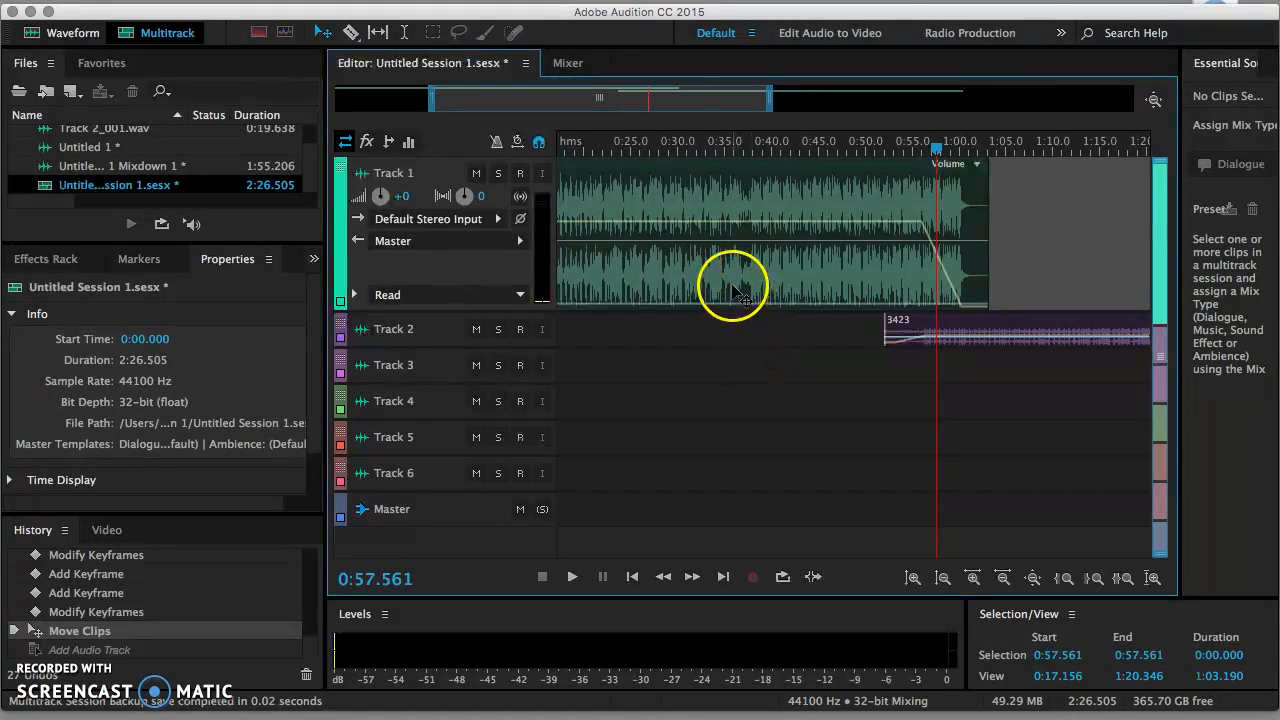
Step: Delete both 3423 clips and their volume keyframes from Track 1 and Track 2
left_click(757, 174)
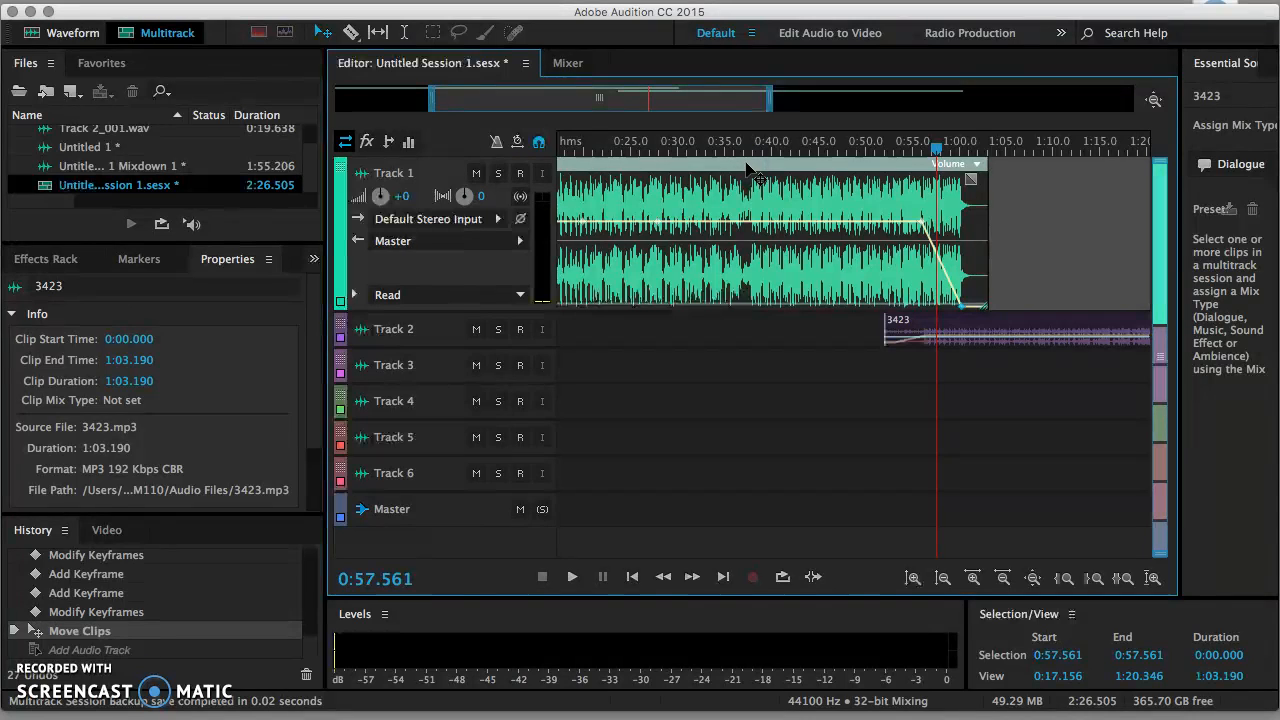
key("Delete")
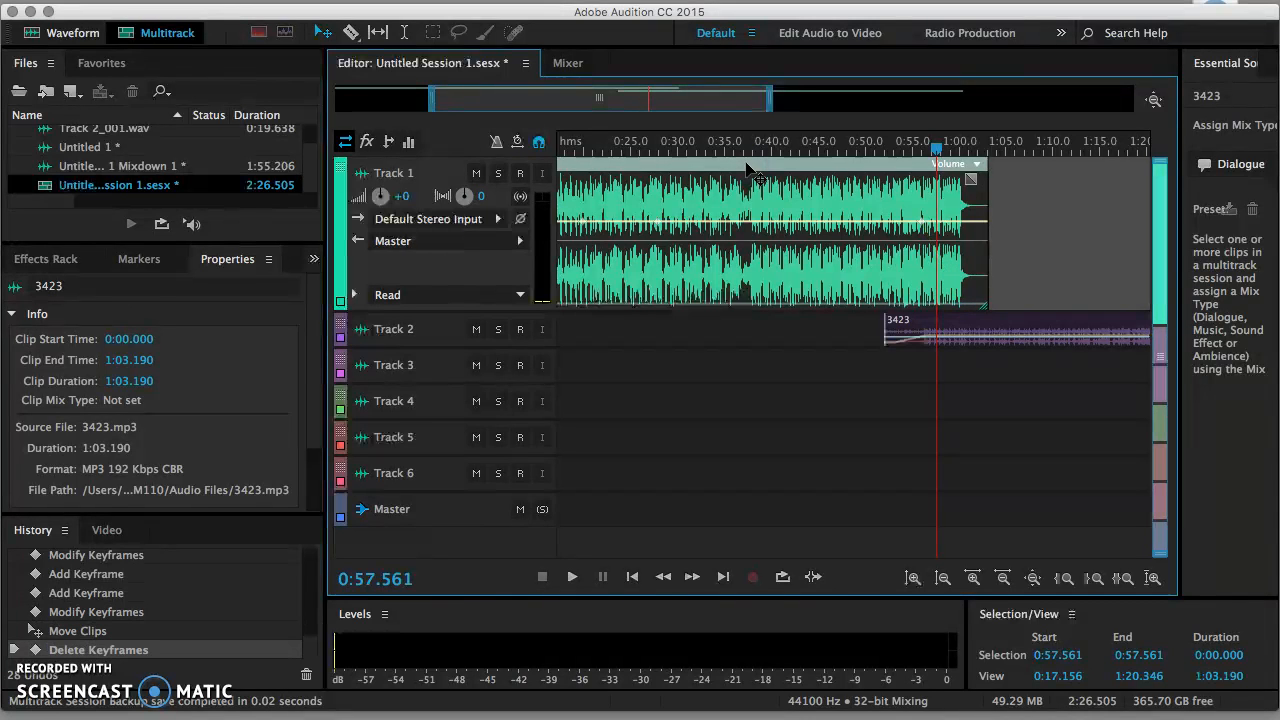
key("Delete")
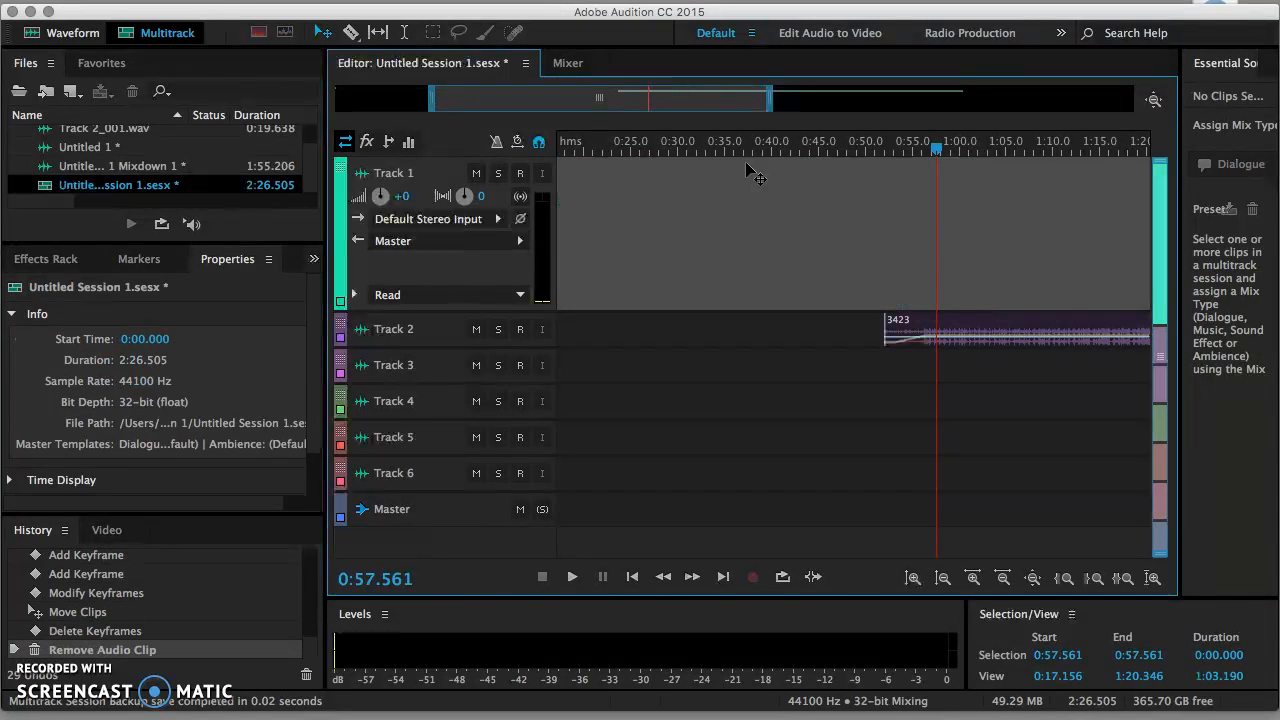
left_click(955, 334)
key("Delete")
key("Delete")
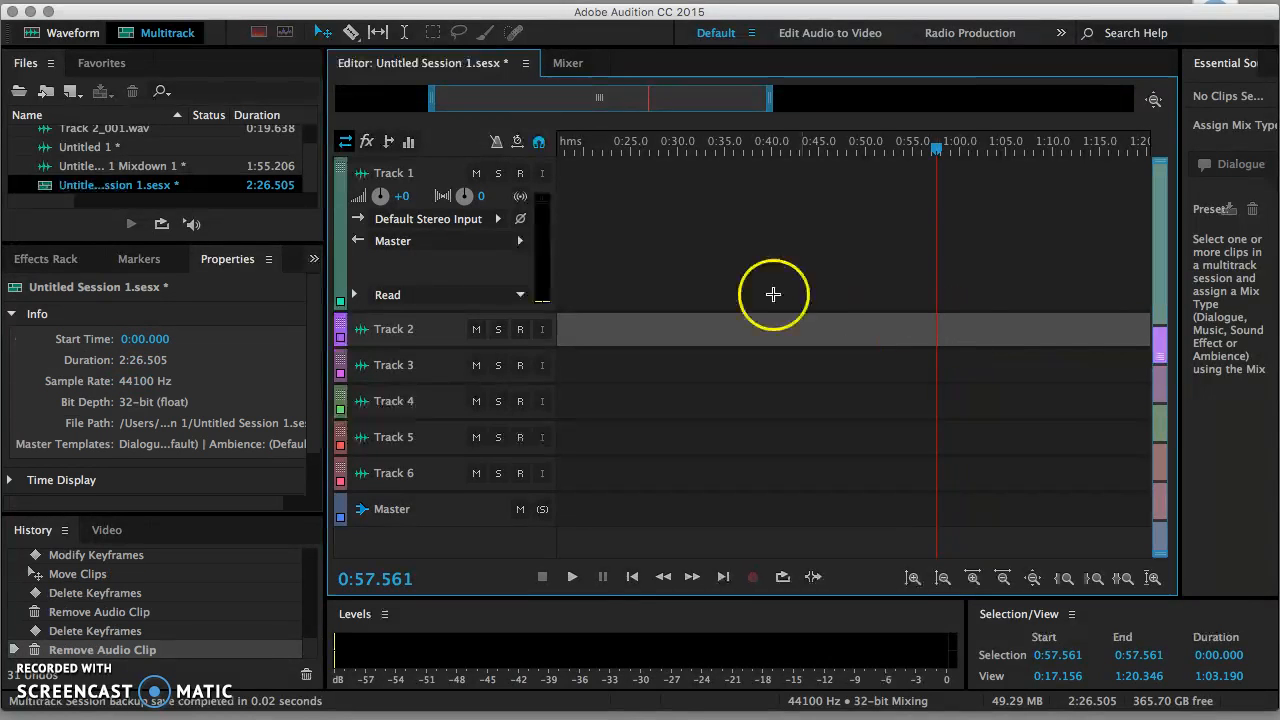
Step: Arm Track 1 for recording, move the playhead to the start, and solo Track 1
left_click(521, 174)
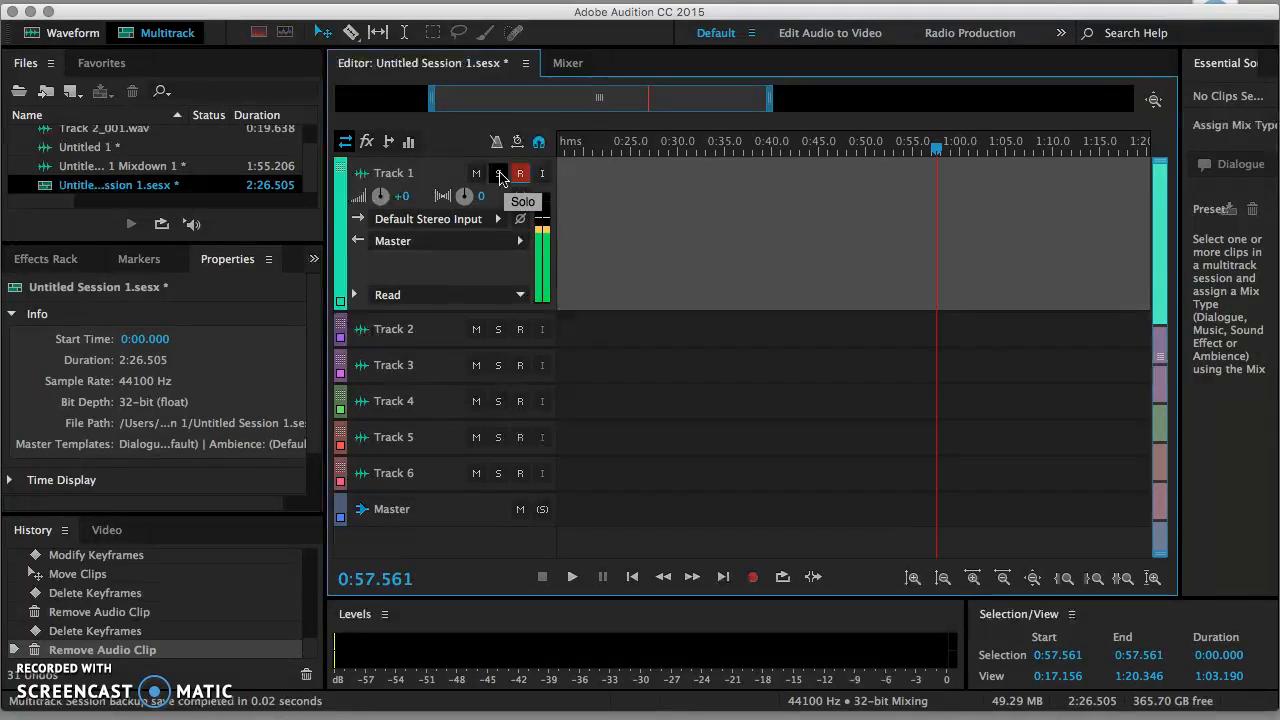
left_click_drag(935, 148, 490, 152)
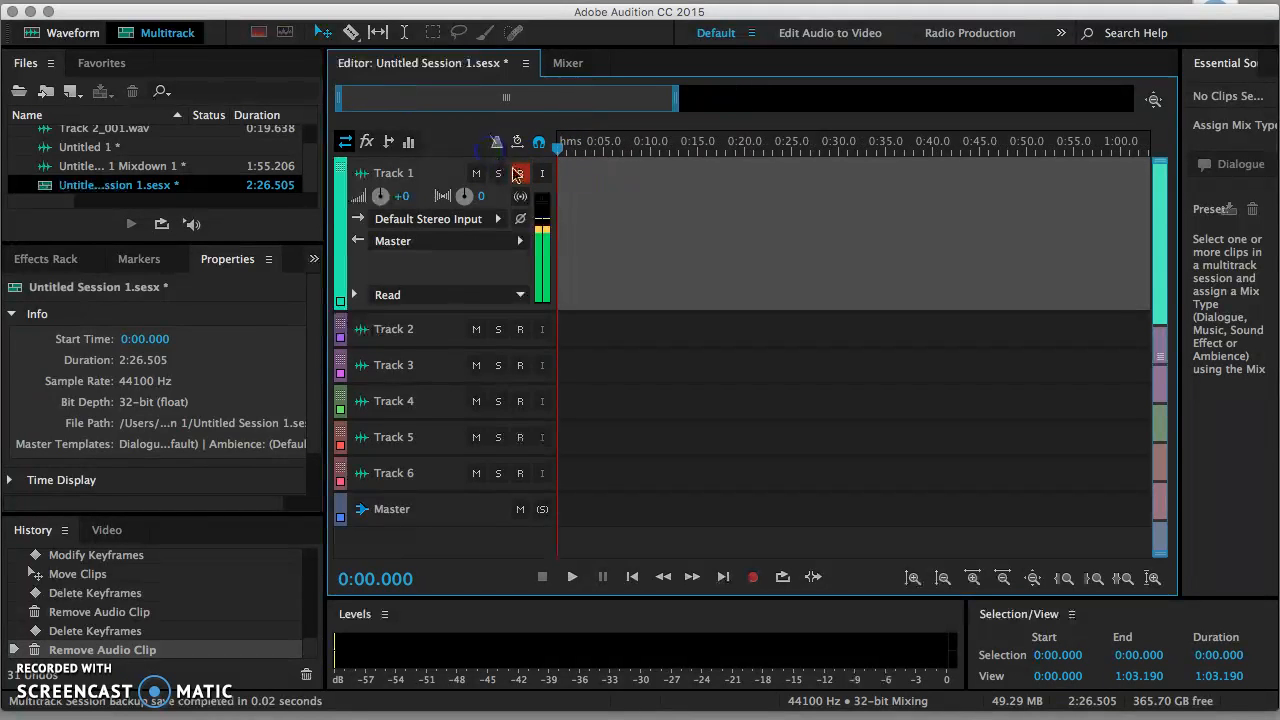
left_click(498, 175)
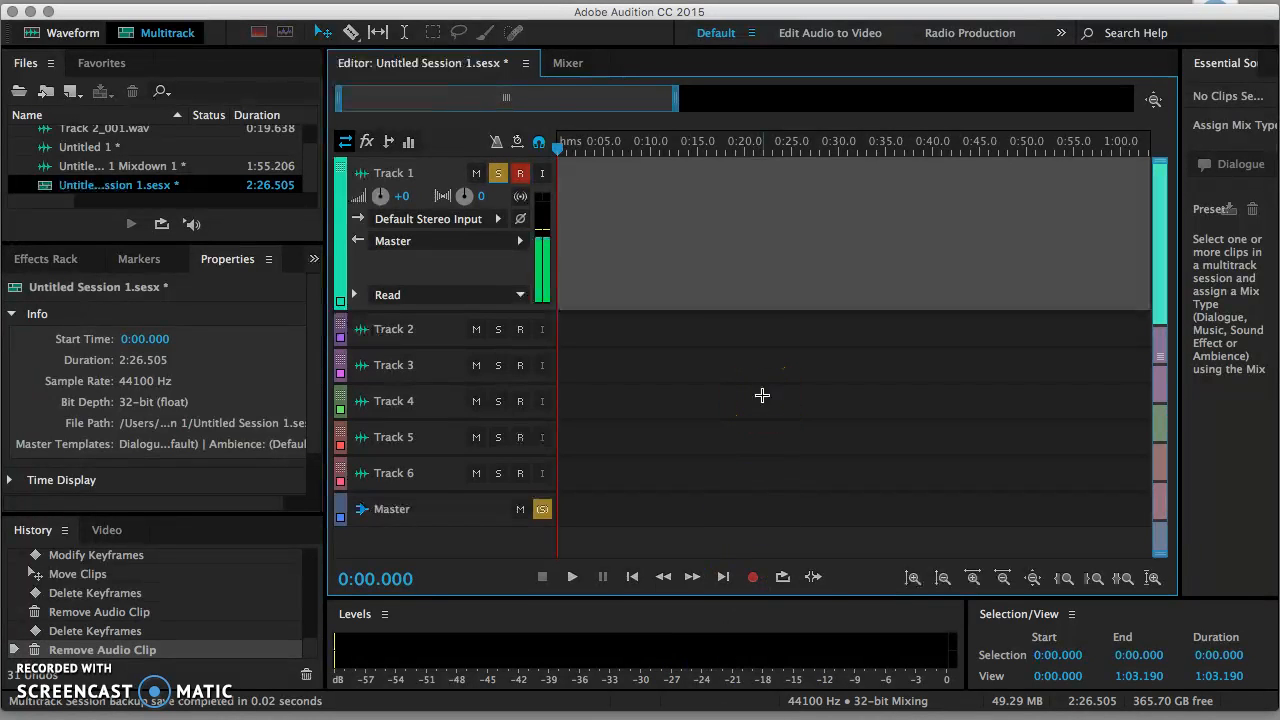
Step: Record a roughly 15-second voice clip, Track 1_002_1, onto Track 1, then stop
left_click(752, 577)
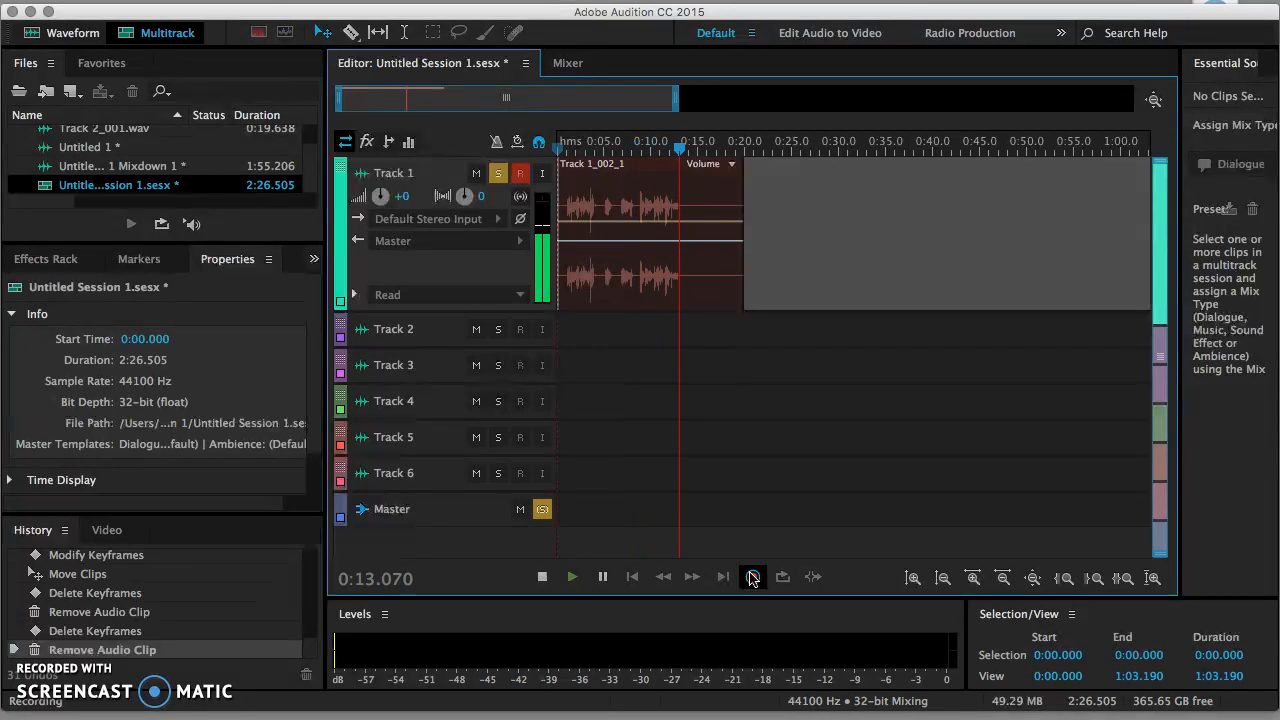
left_click(752, 577)
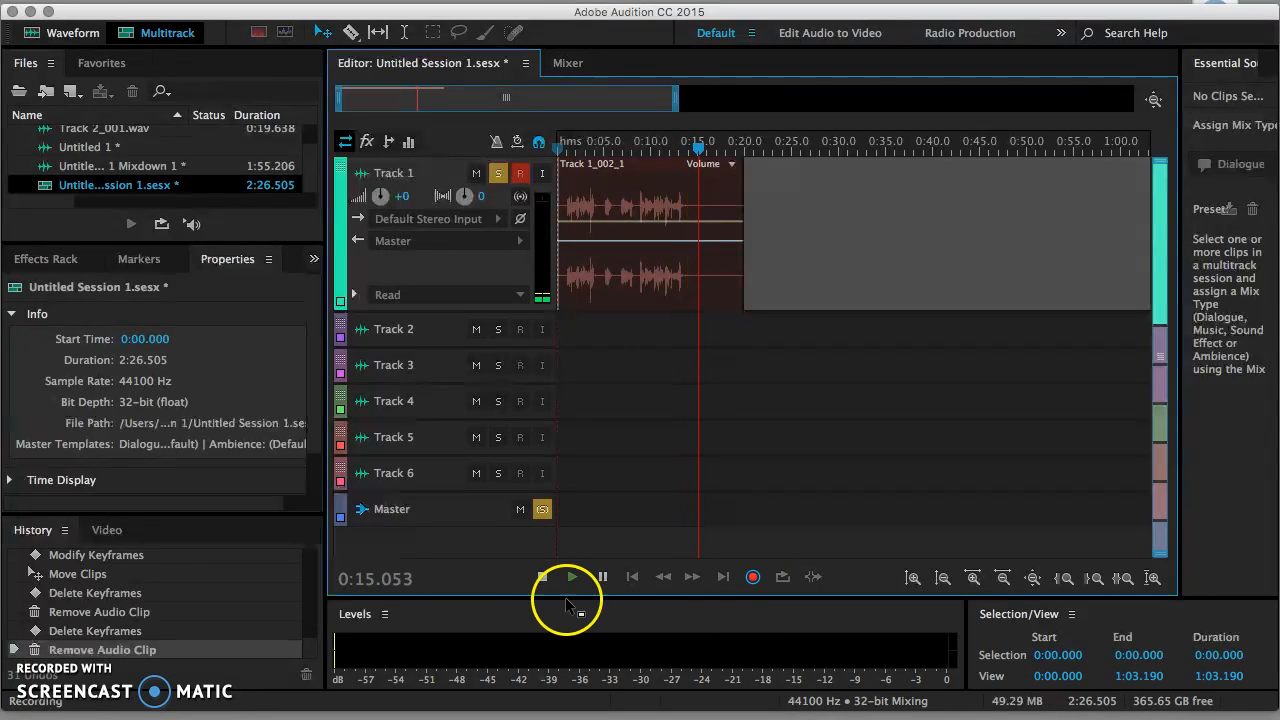
left_click(543, 577)
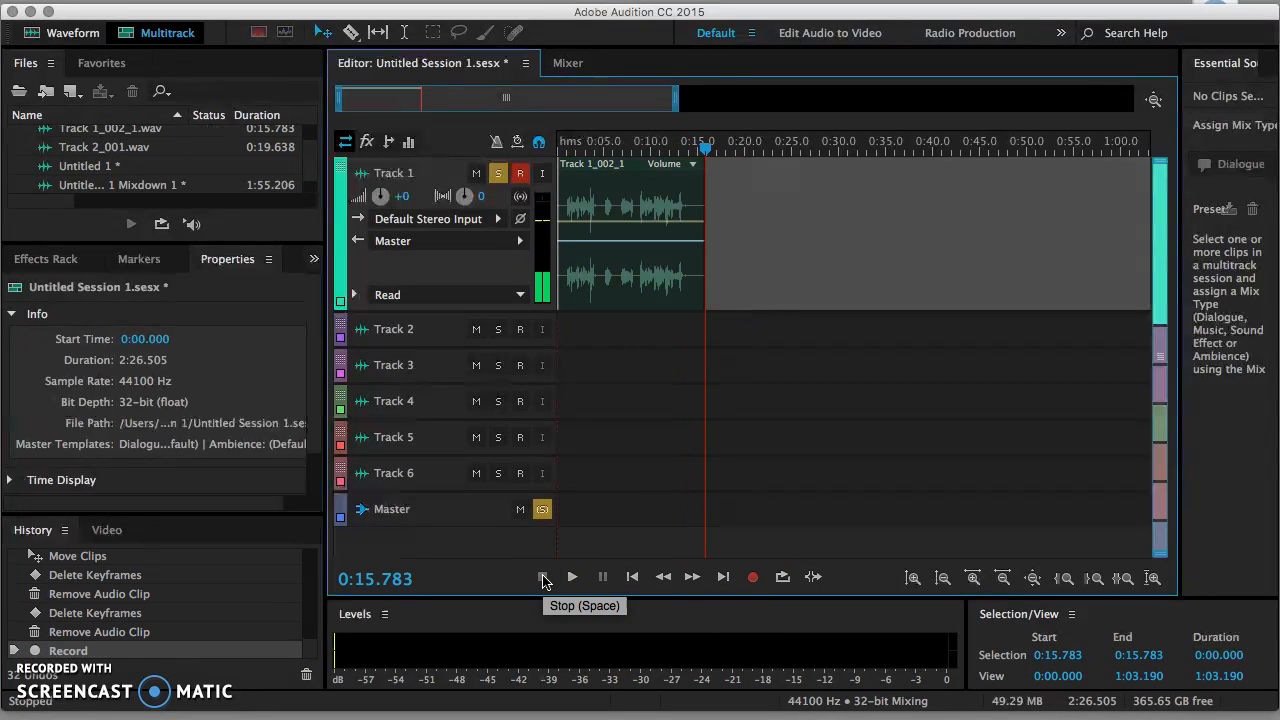
left_click(749, 279)
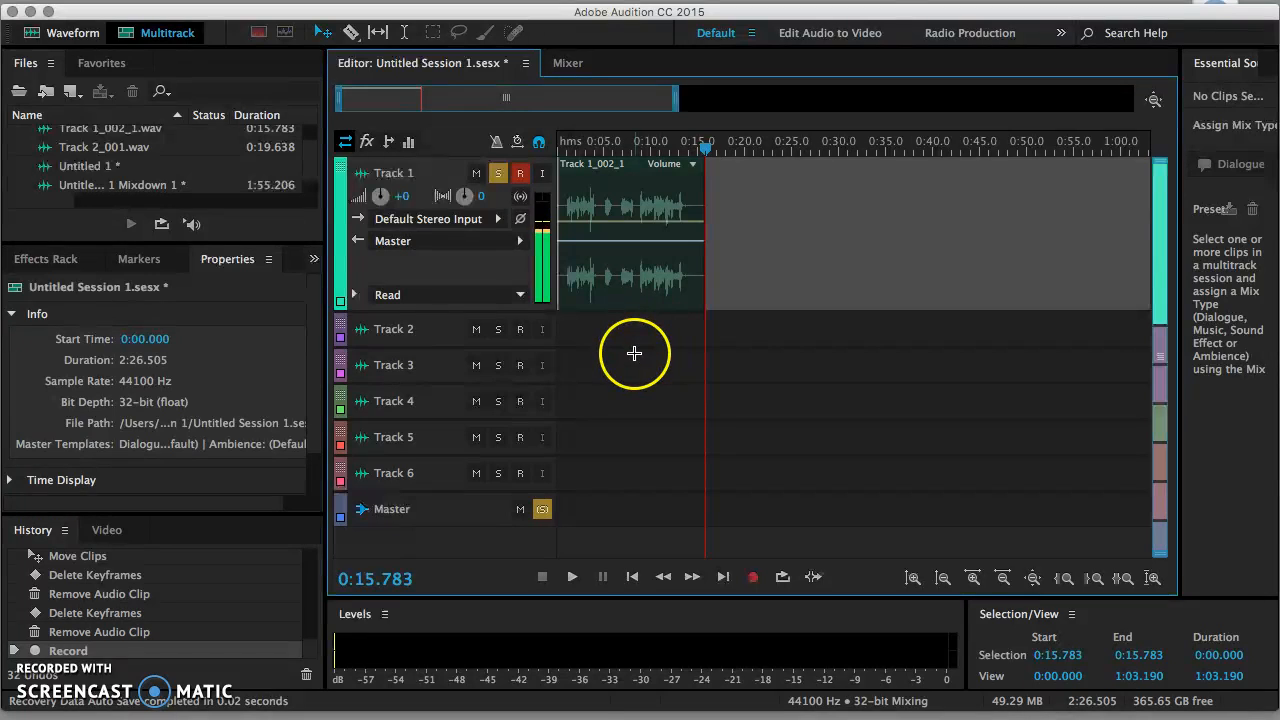
Step: Razor-cut the voice clip at about 4.6 and 8.3 seconds and delete the middle piece
left_click(352, 33)
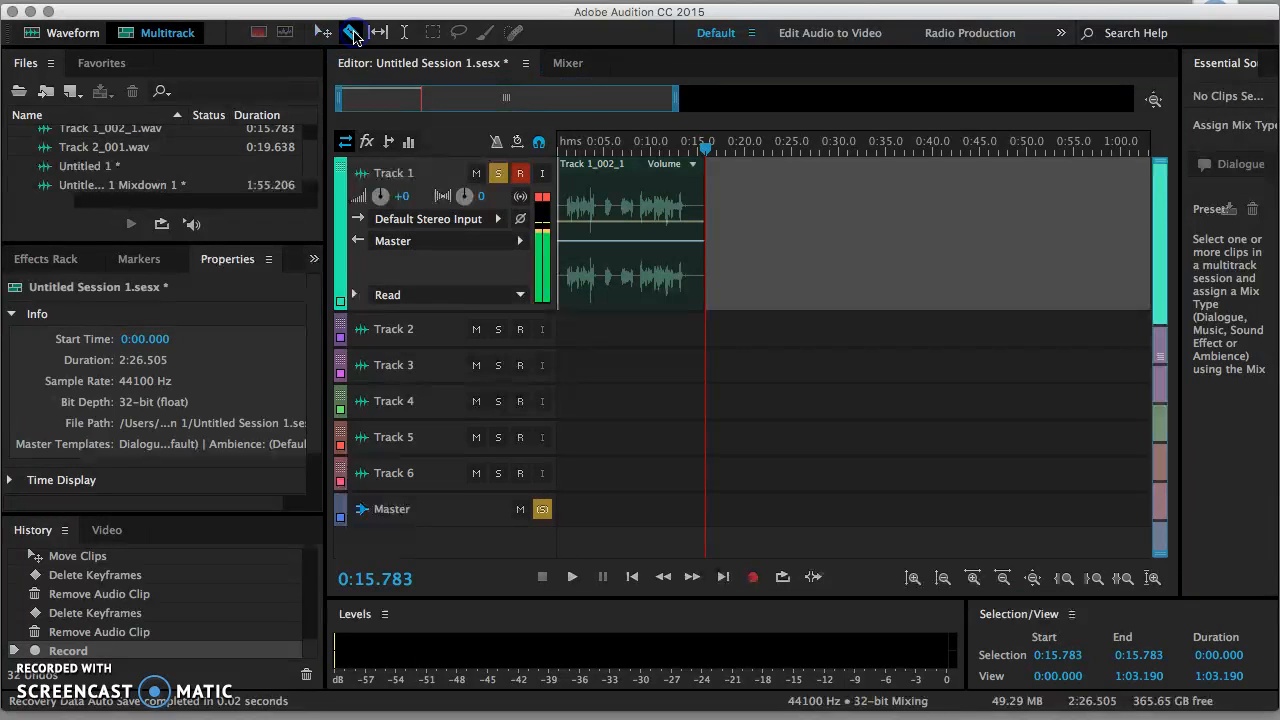
left_click(601, 224)
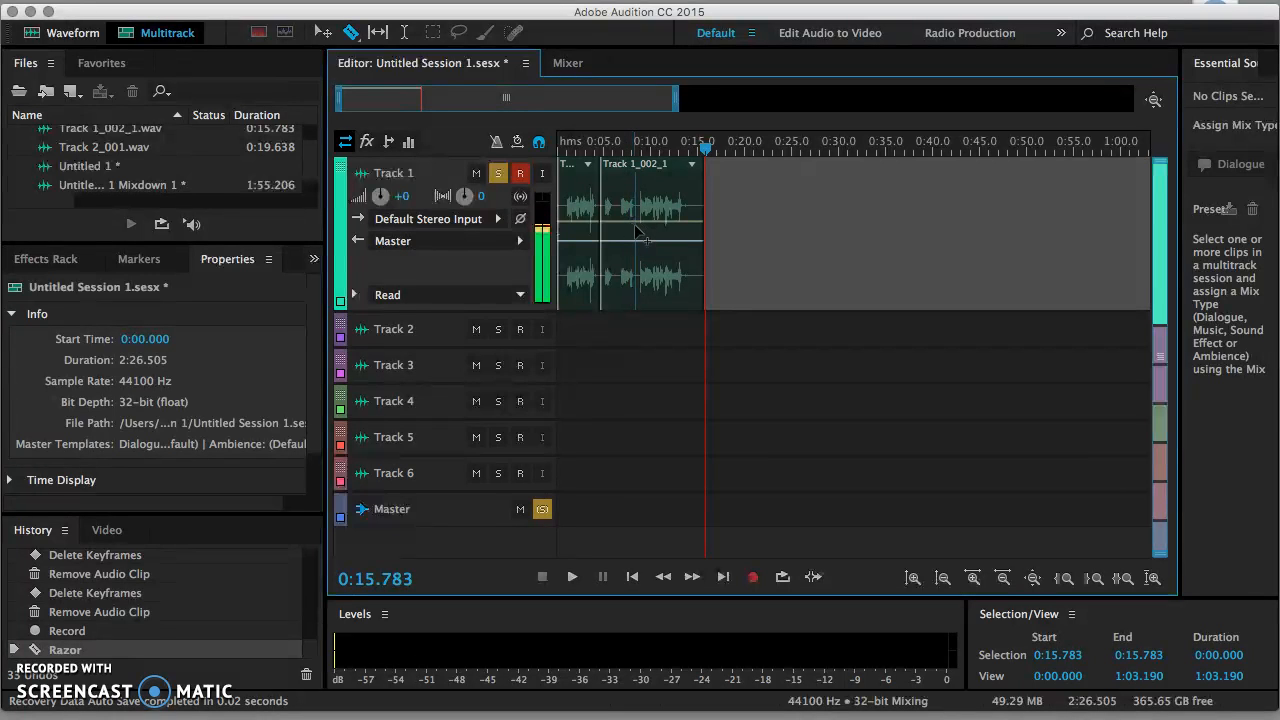
left_click(636, 232)
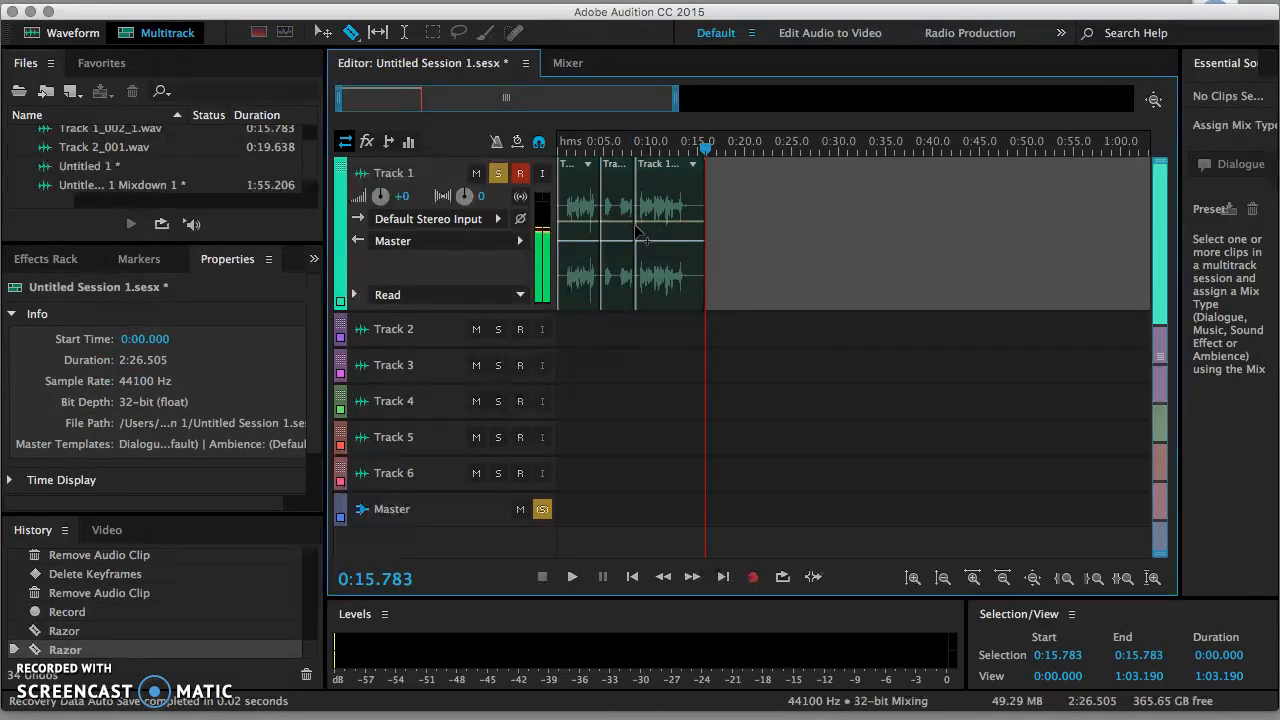
left_click(613, 173)
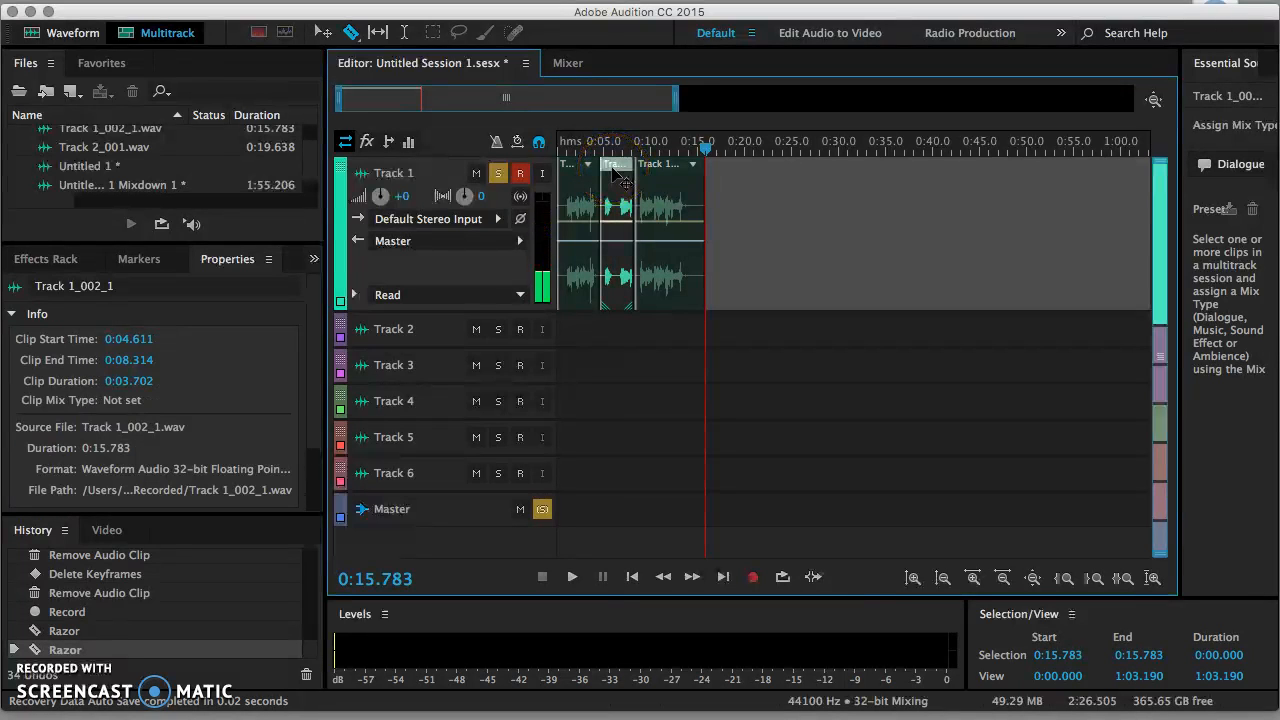
key("Delete")
Step: Slide the last piece left against the first so they sit back-to-back
left_click_drag(664, 166, 620, 172)
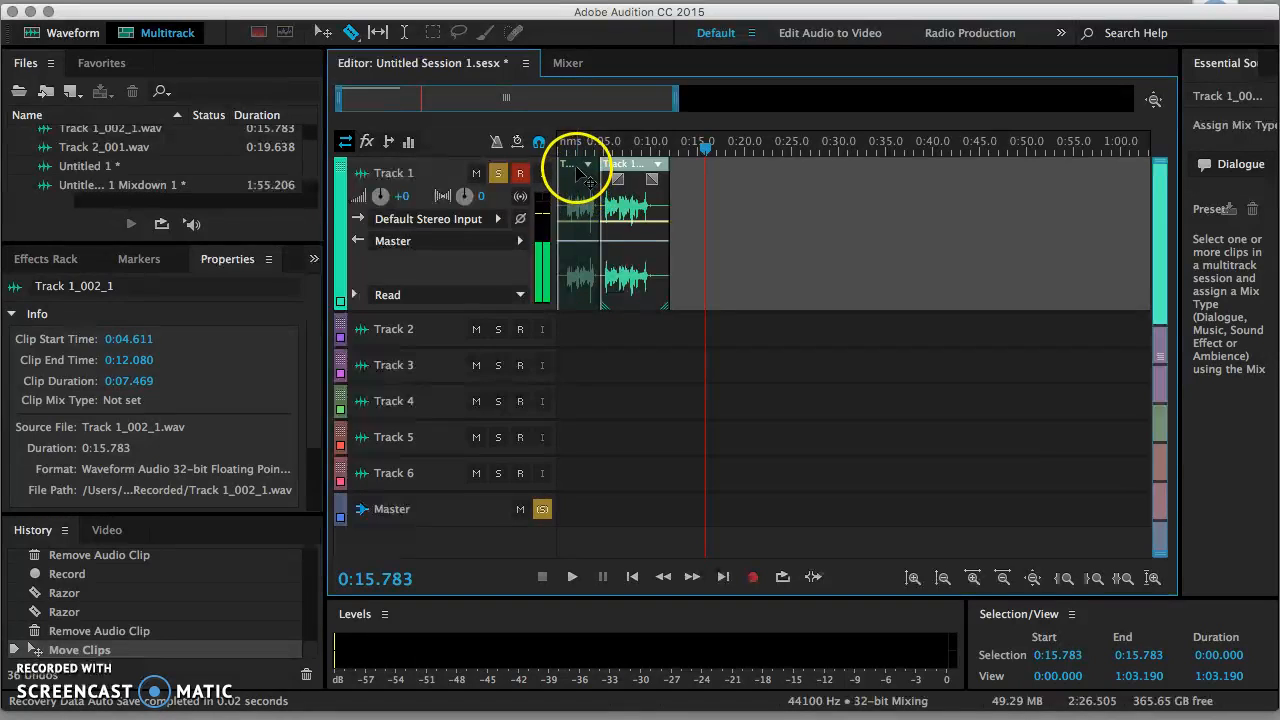
left_click(585, 170)
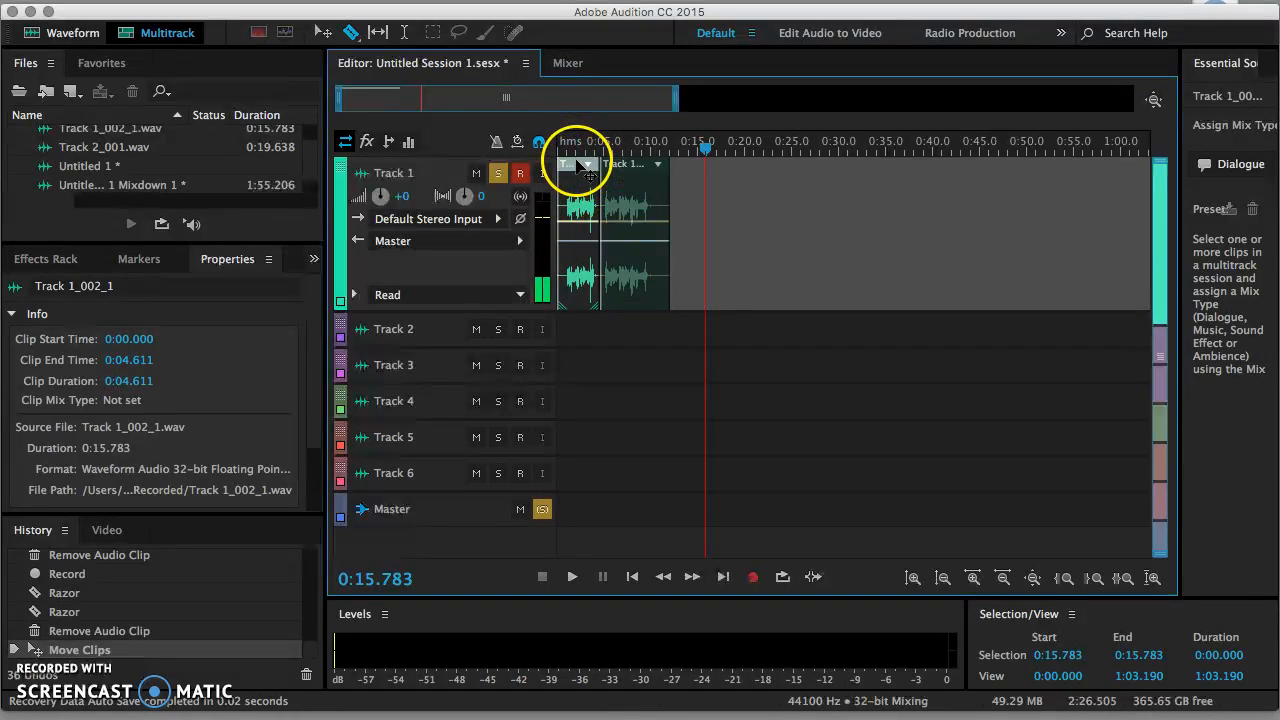
left_click(571, 335)
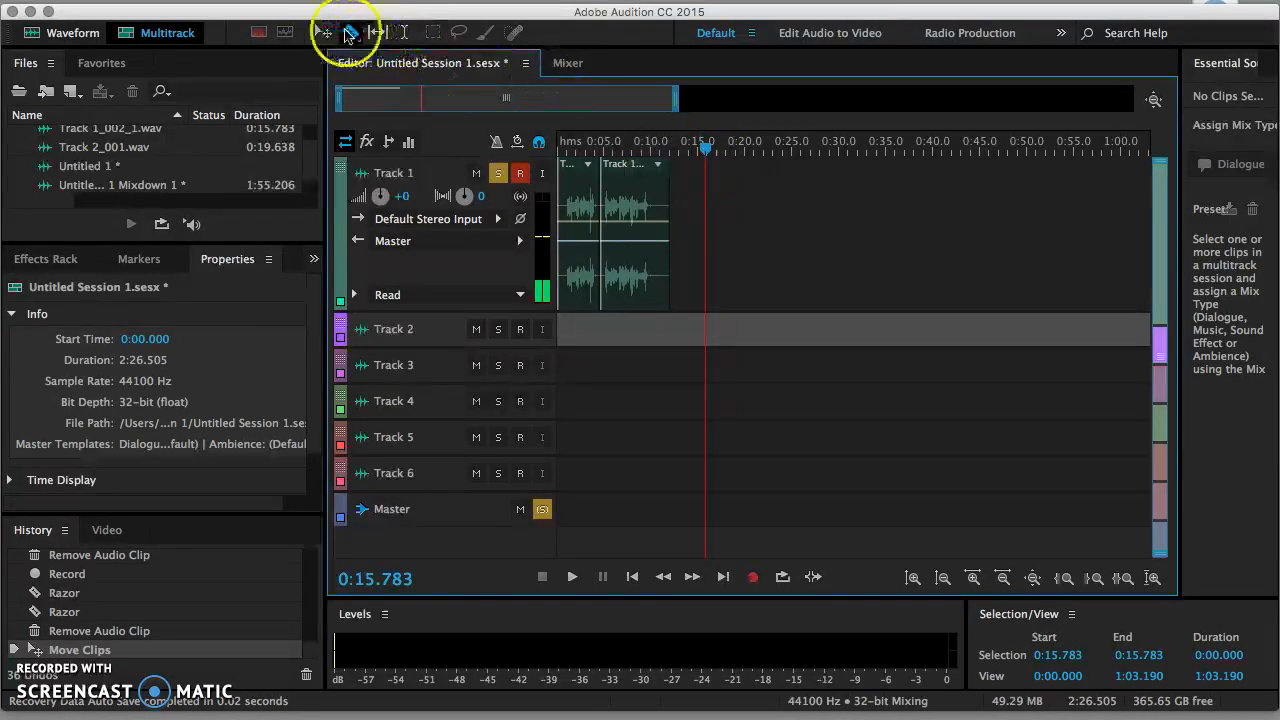
Step: Cut the voice clip at 0:10.095, found by playback, and delete everything after it
left_click(321, 31)
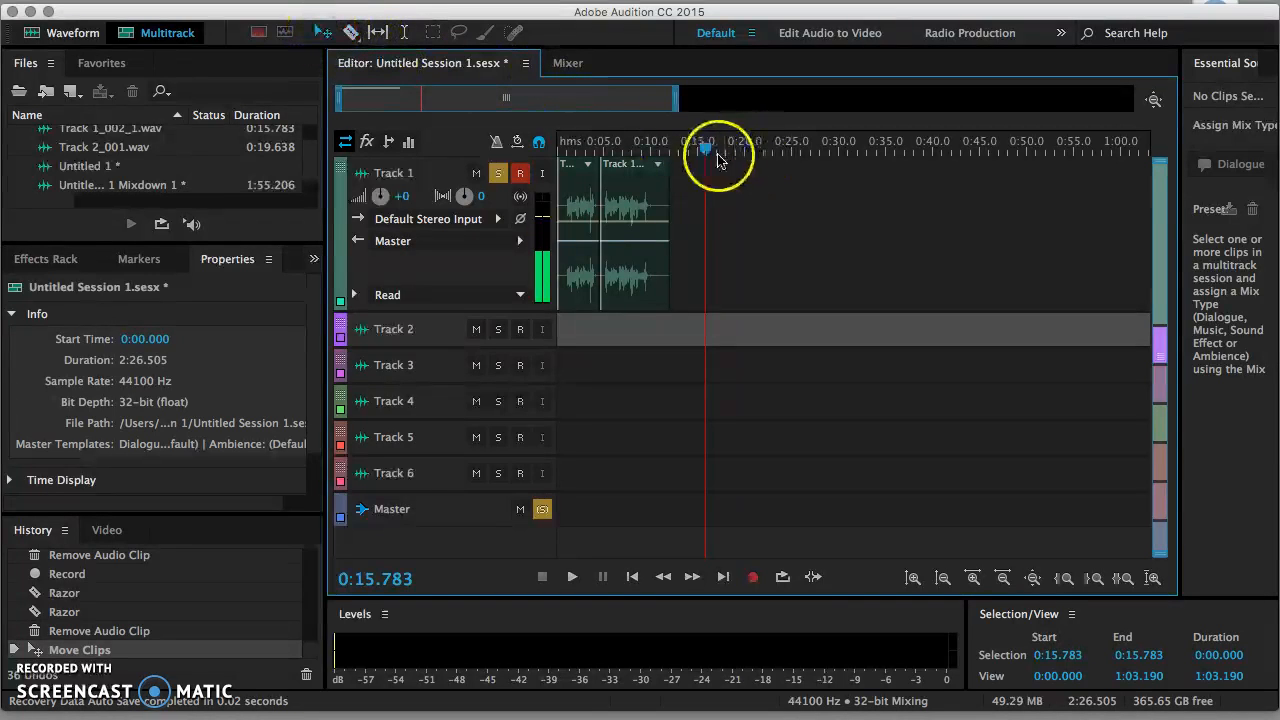
left_click_drag(706, 150, 566, 160)
key("space")
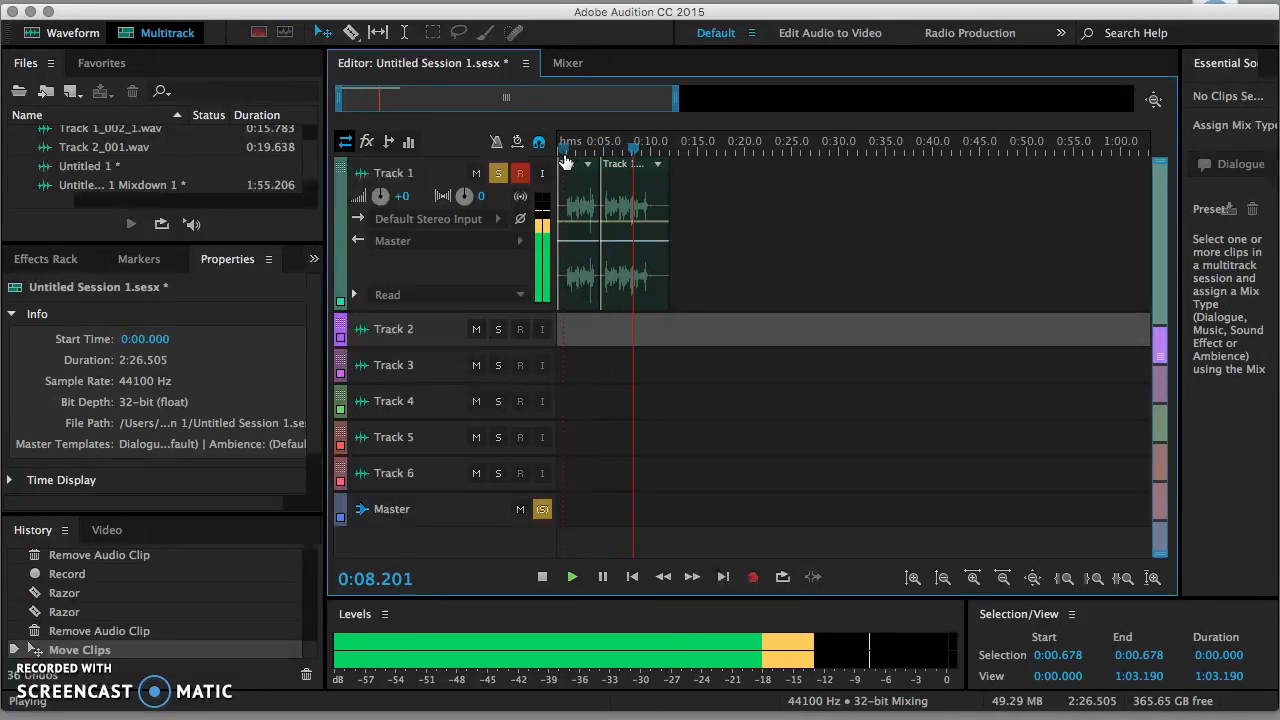
key("space")
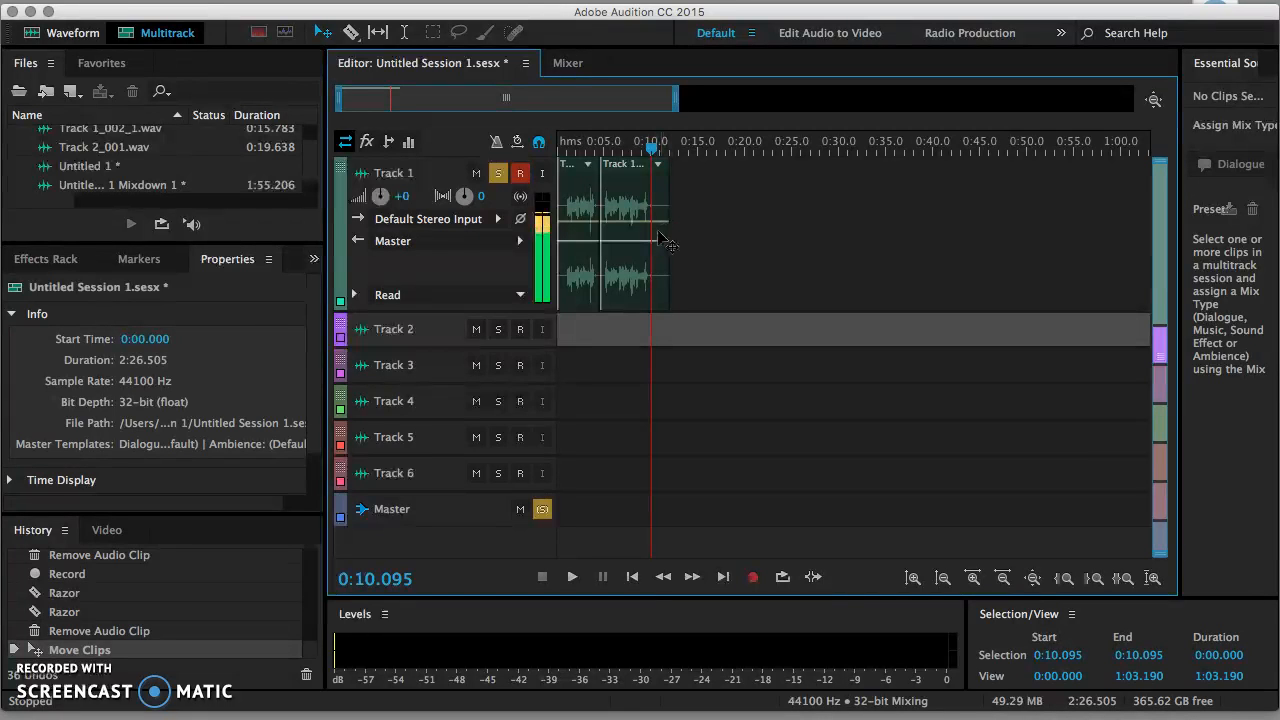
left_click(351, 32)
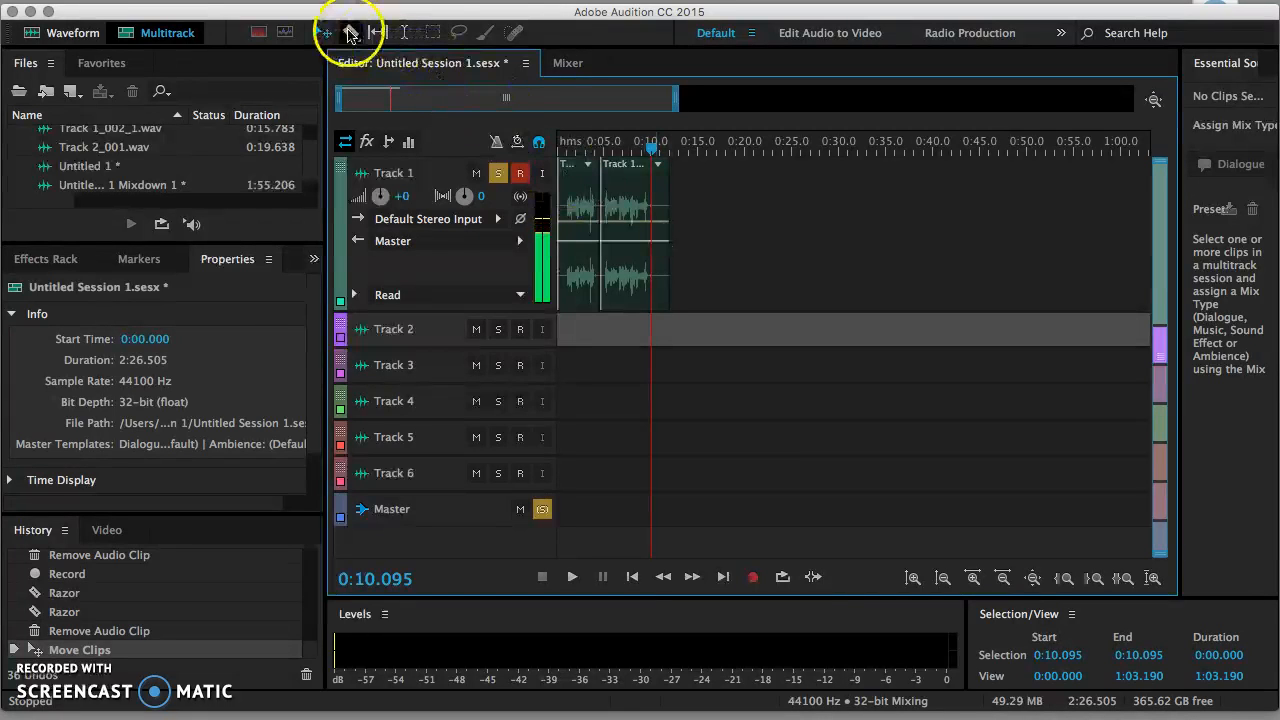
left_click(656, 190)
left_click(660, 174)
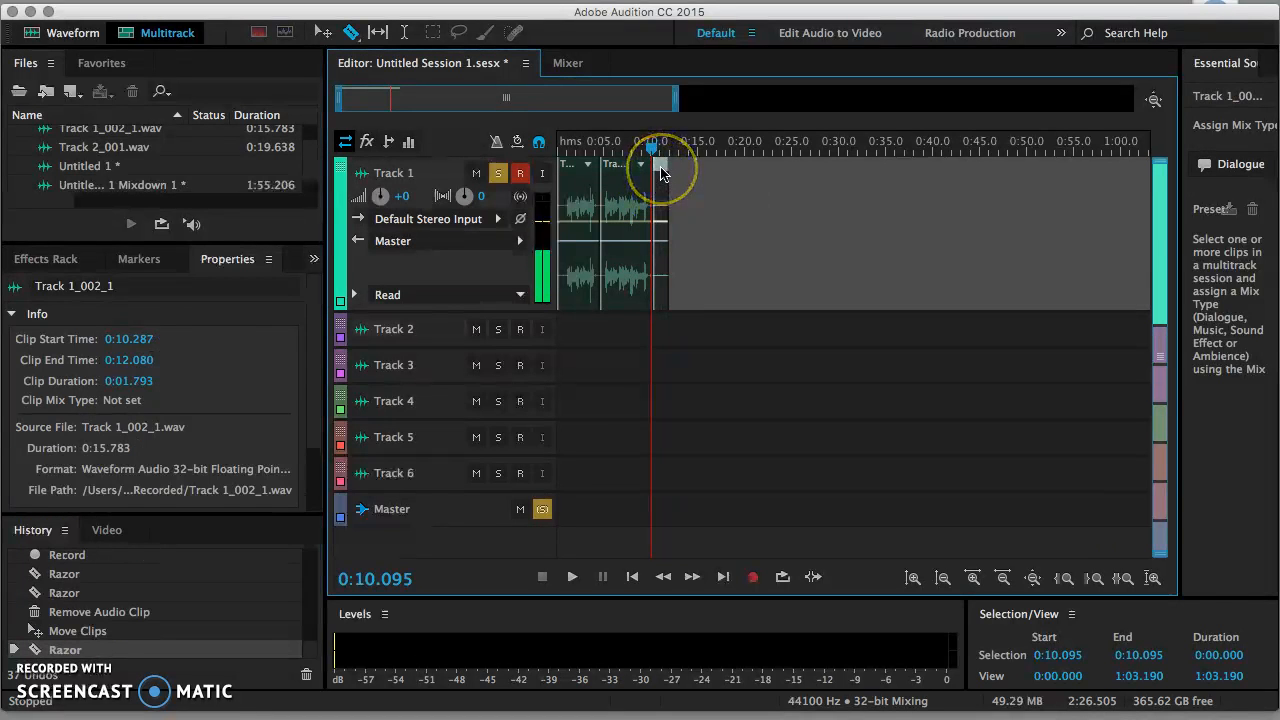
key("Delete")
left_click(735, 290)
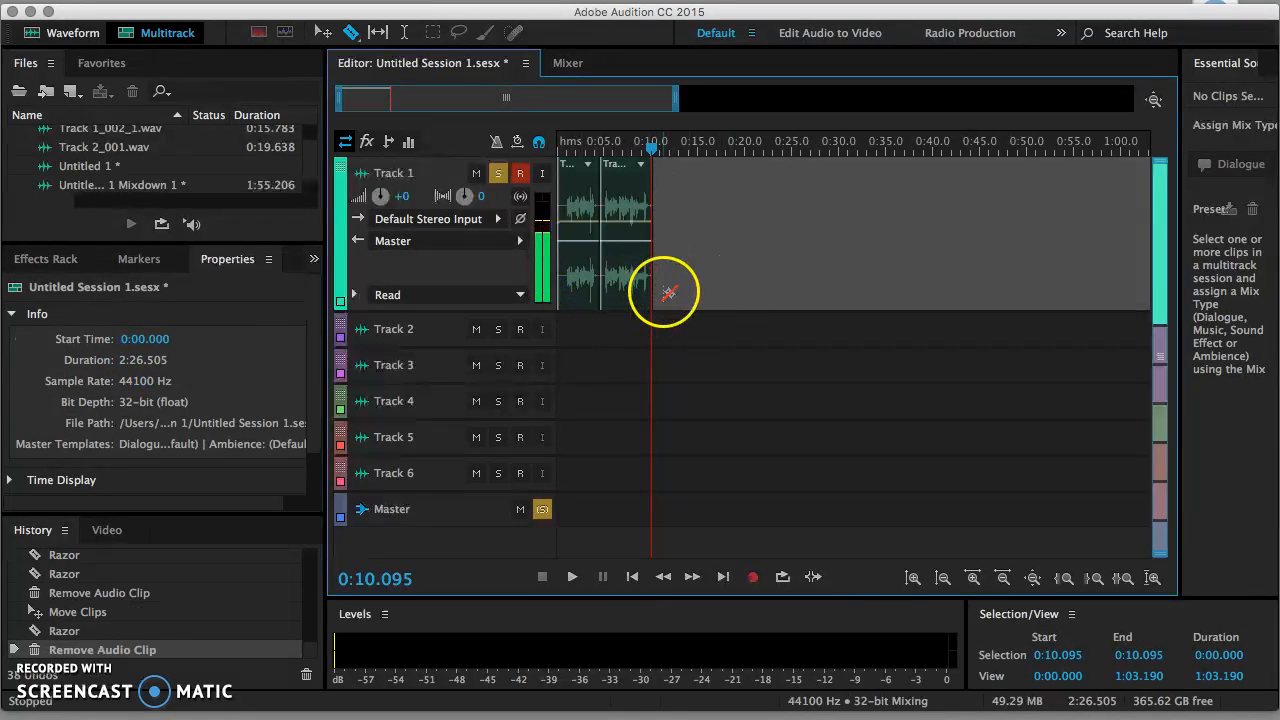
Step: Razor-cut off the clip's opening 0:00.792 and delete that piece
left_click(568, 289)
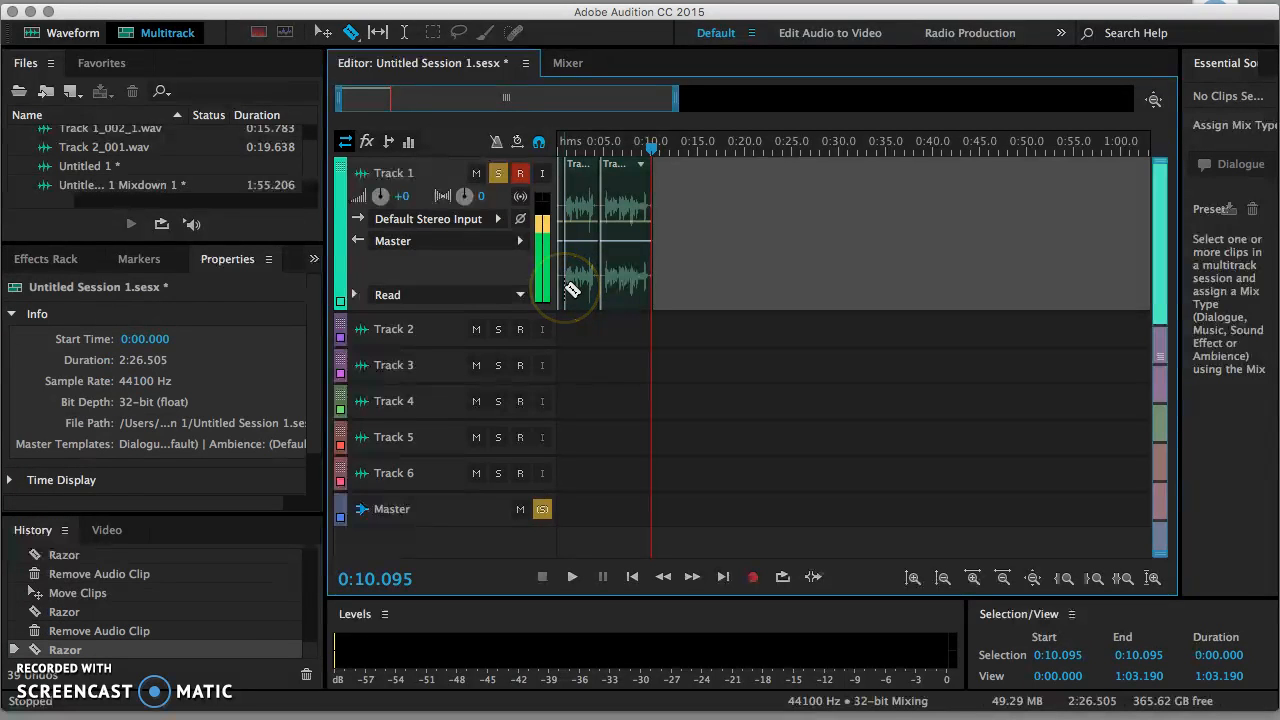
left_click(572, 176)
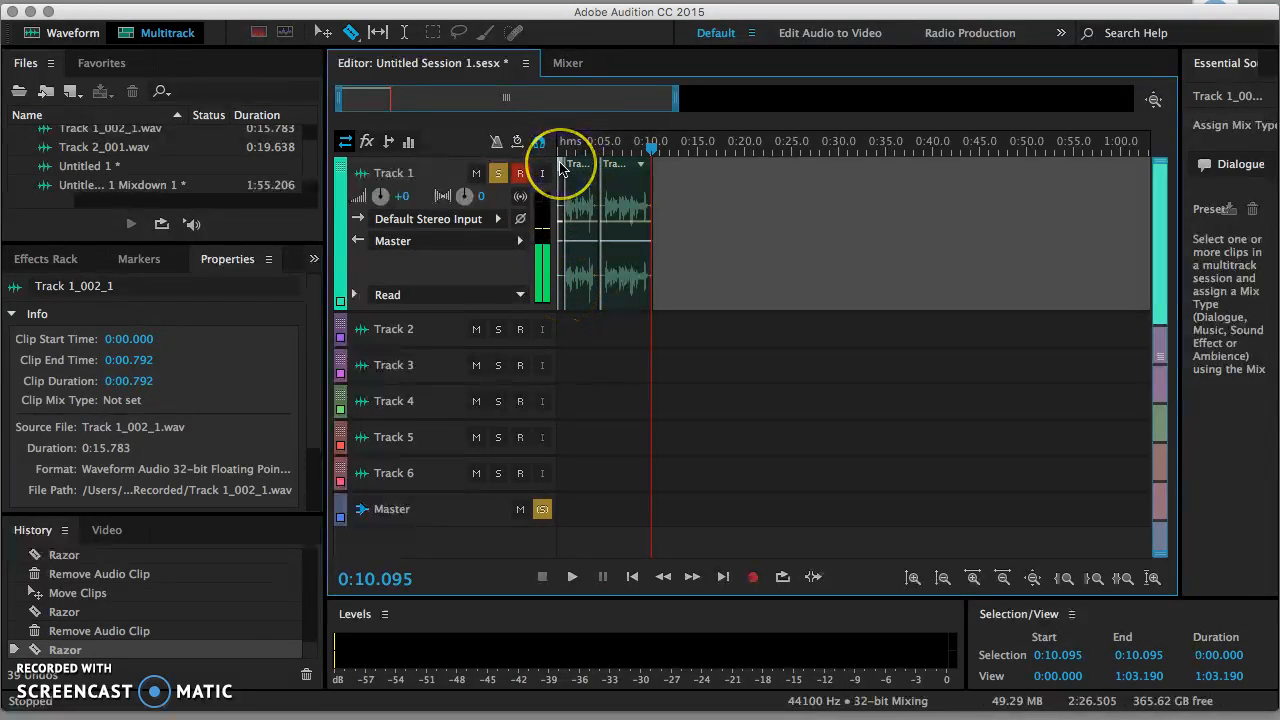
key("Delete")
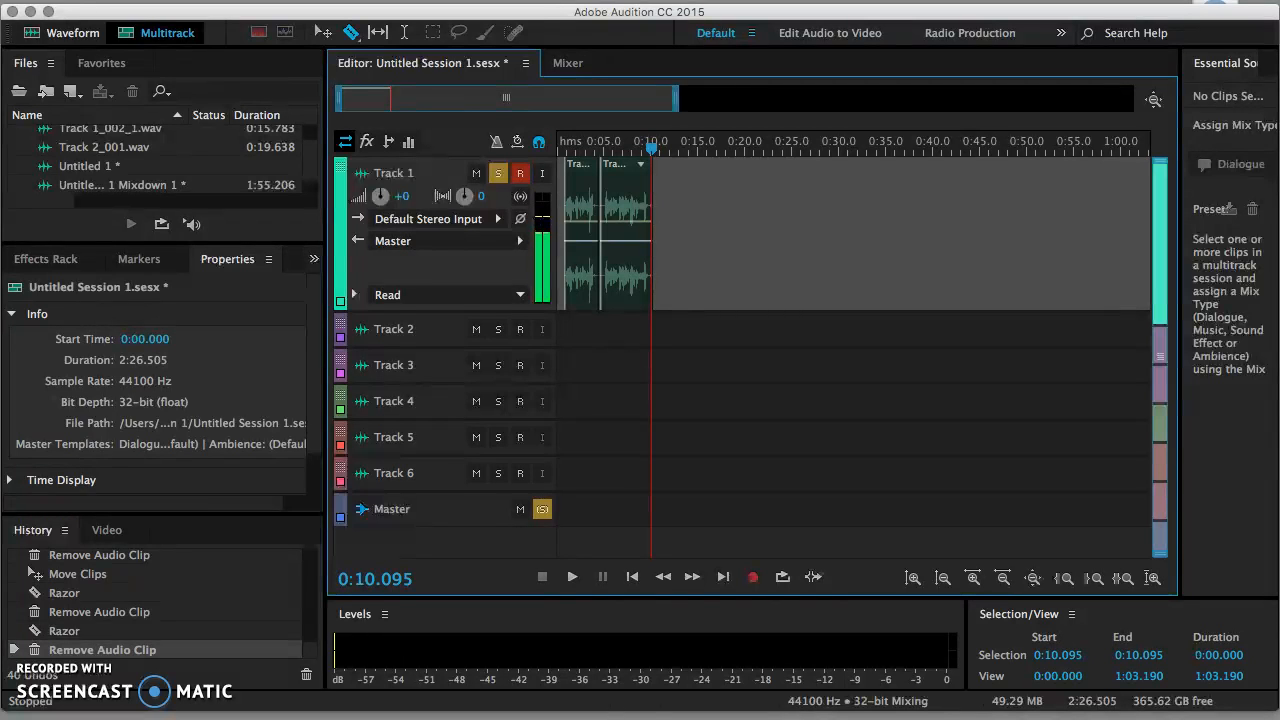
Step: Mix down the entire session to a new file
left_click(316, 0)
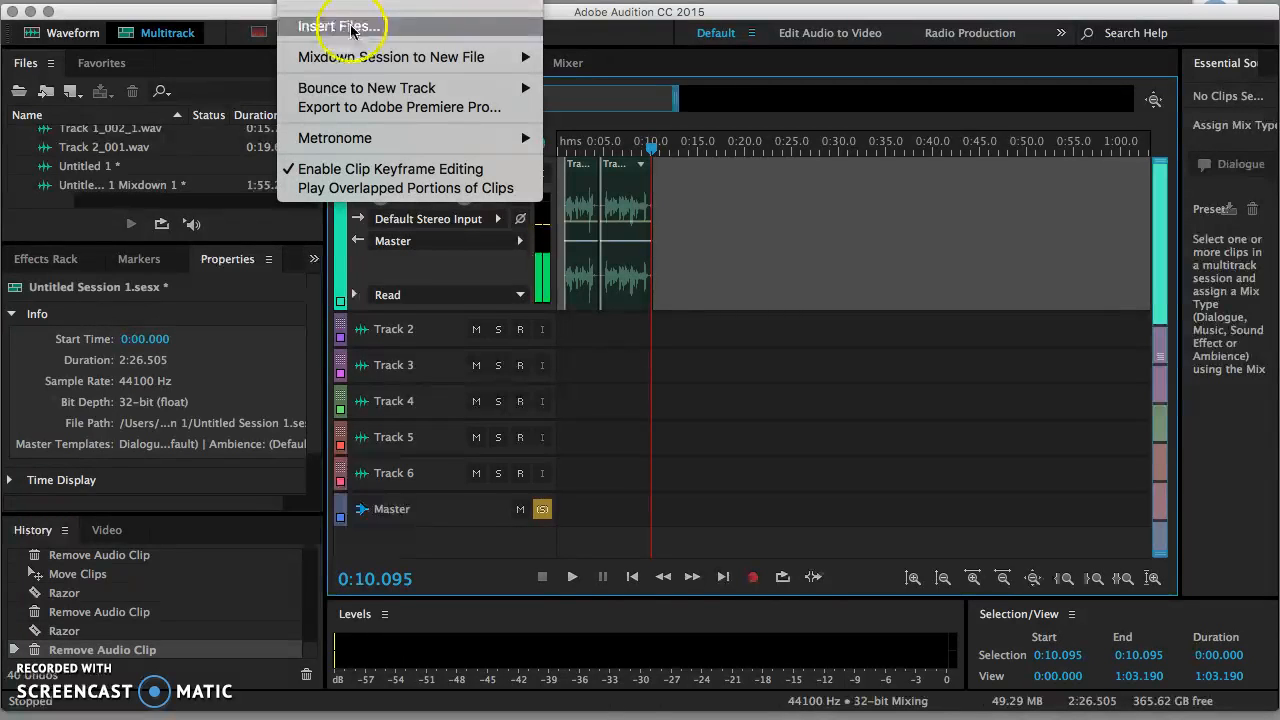
mouse_move(352, 58)
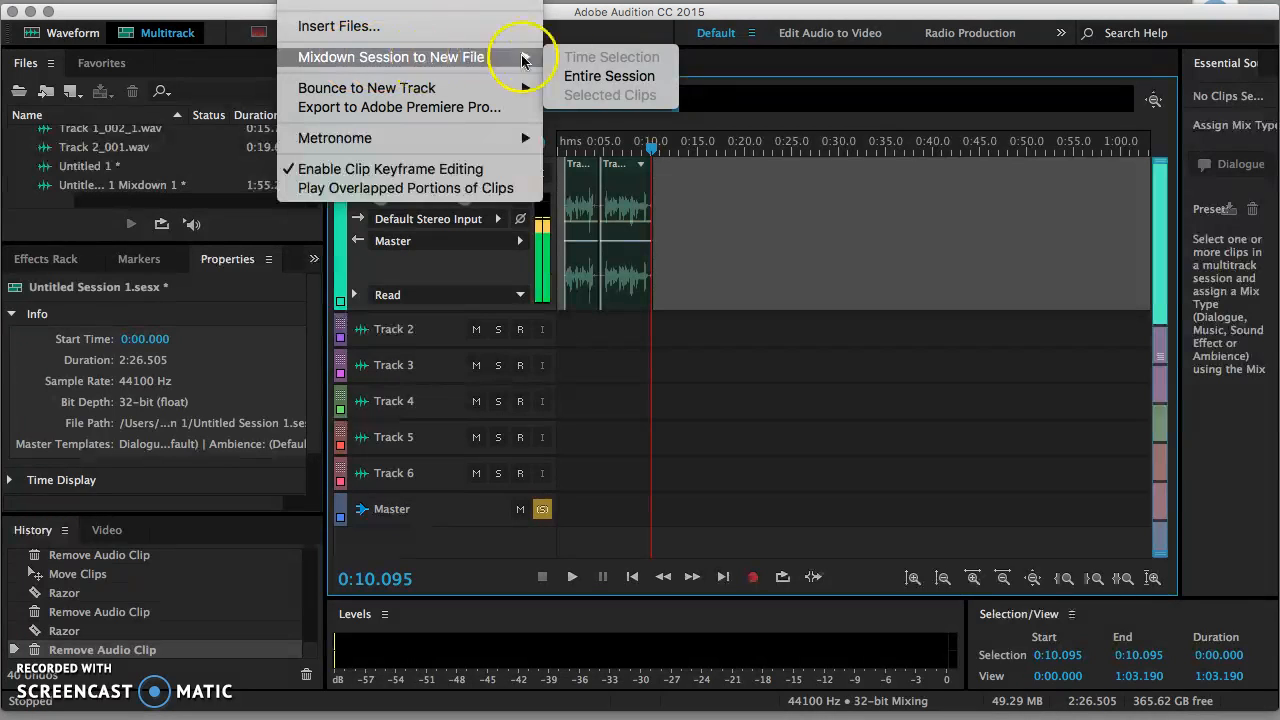
left_click(596, 76)
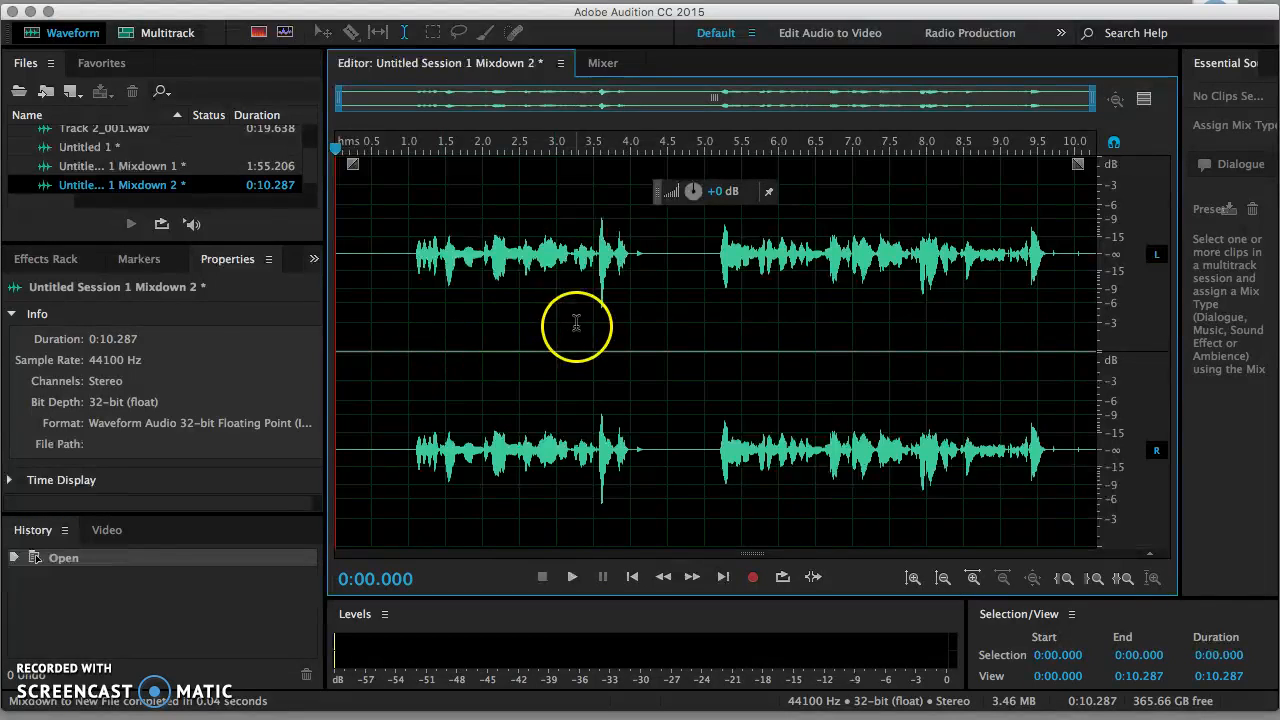
Step: Delete 4.32–5.00 s, the first second and 8.146 s to end, then play the result
left_click(654, 265)
left_click_drag(654, 265, 700, 273)
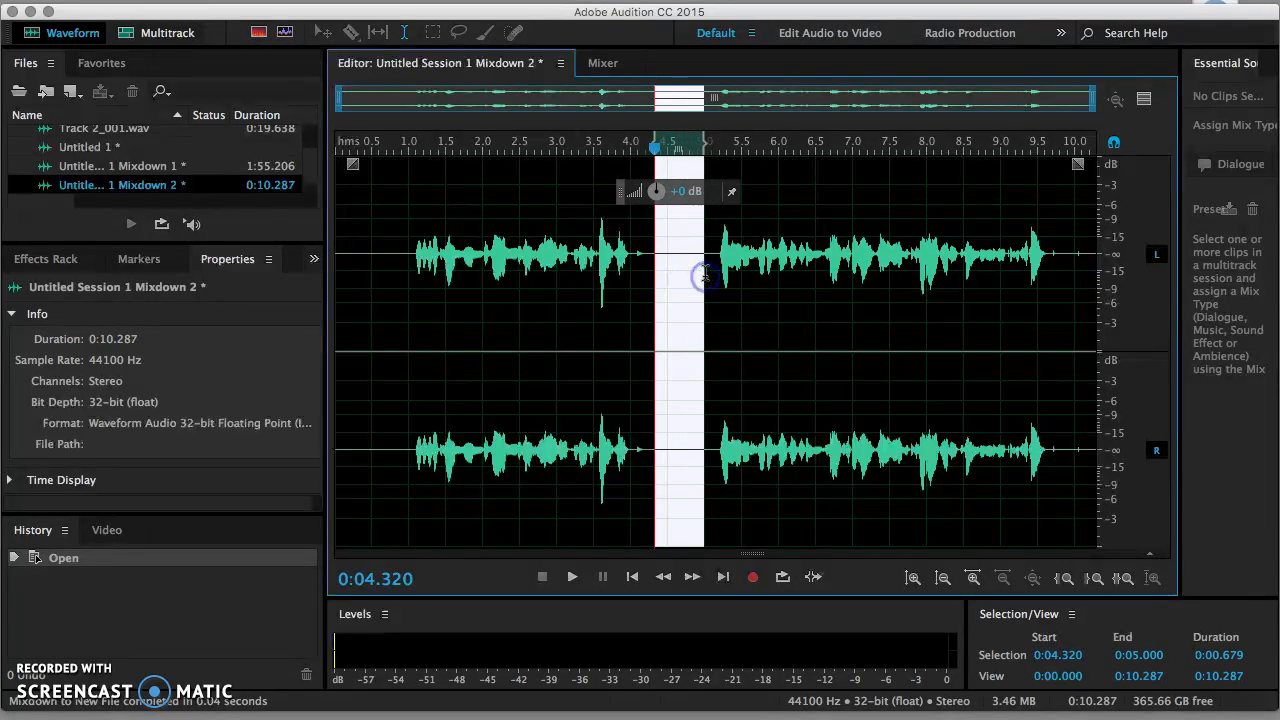
key("Delete")
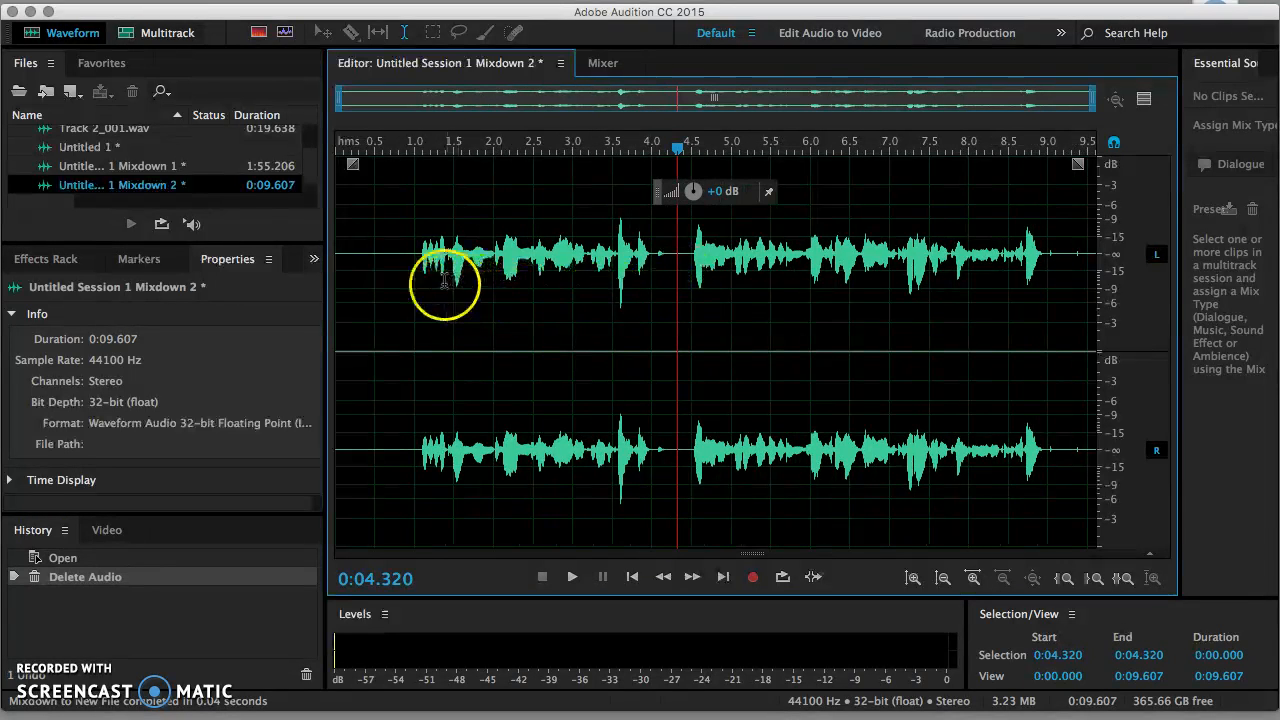
left_click_drag(417, 280, 284, 282)
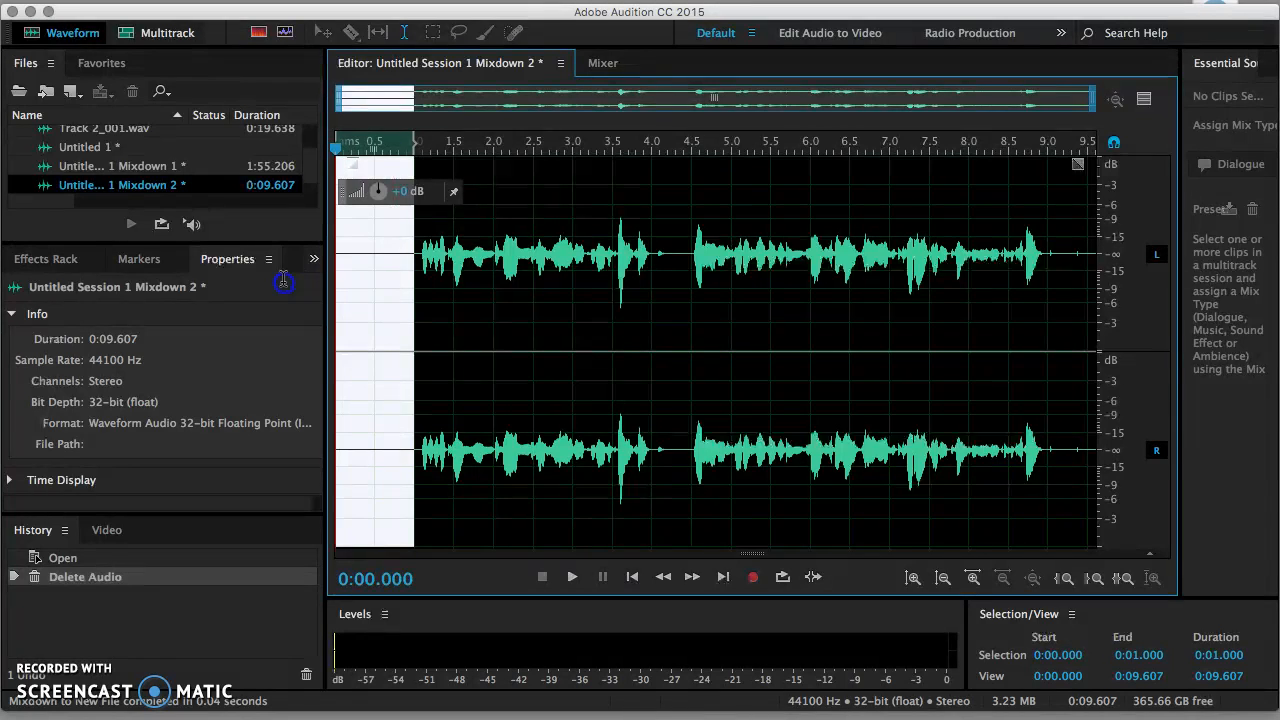
key("Delete")
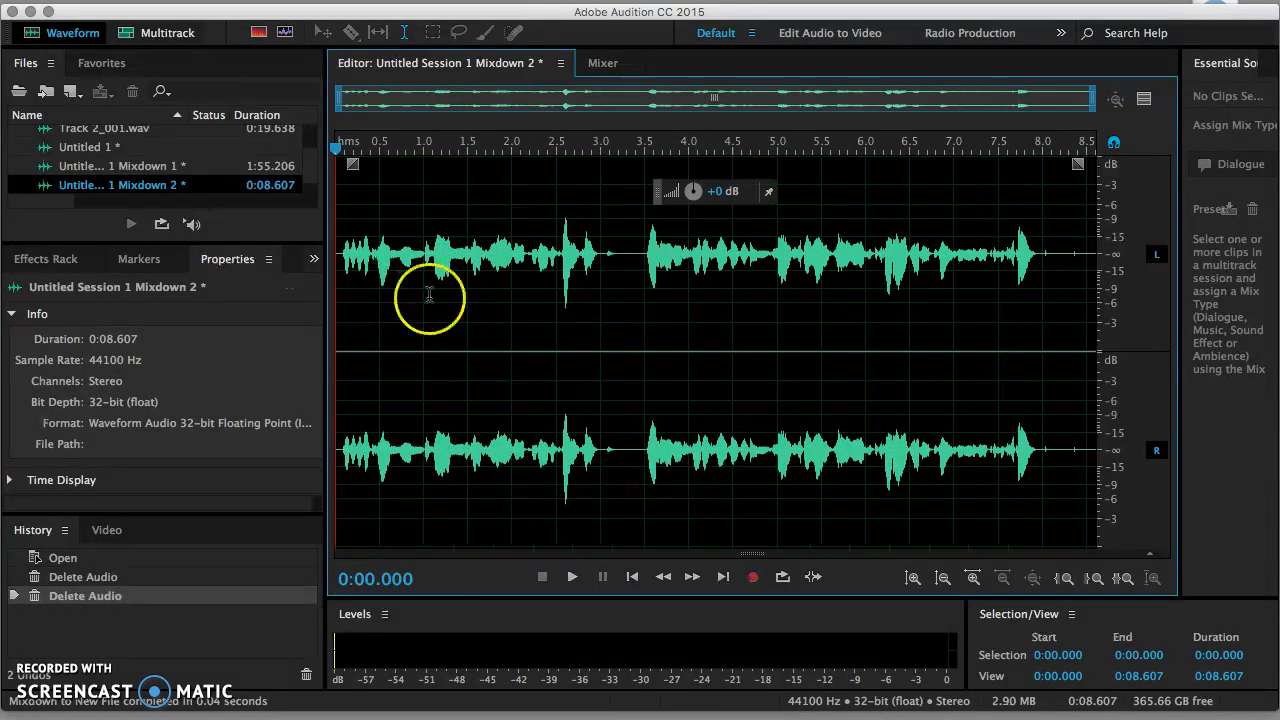
left_click_drag(1056, 238, 1169, 245)
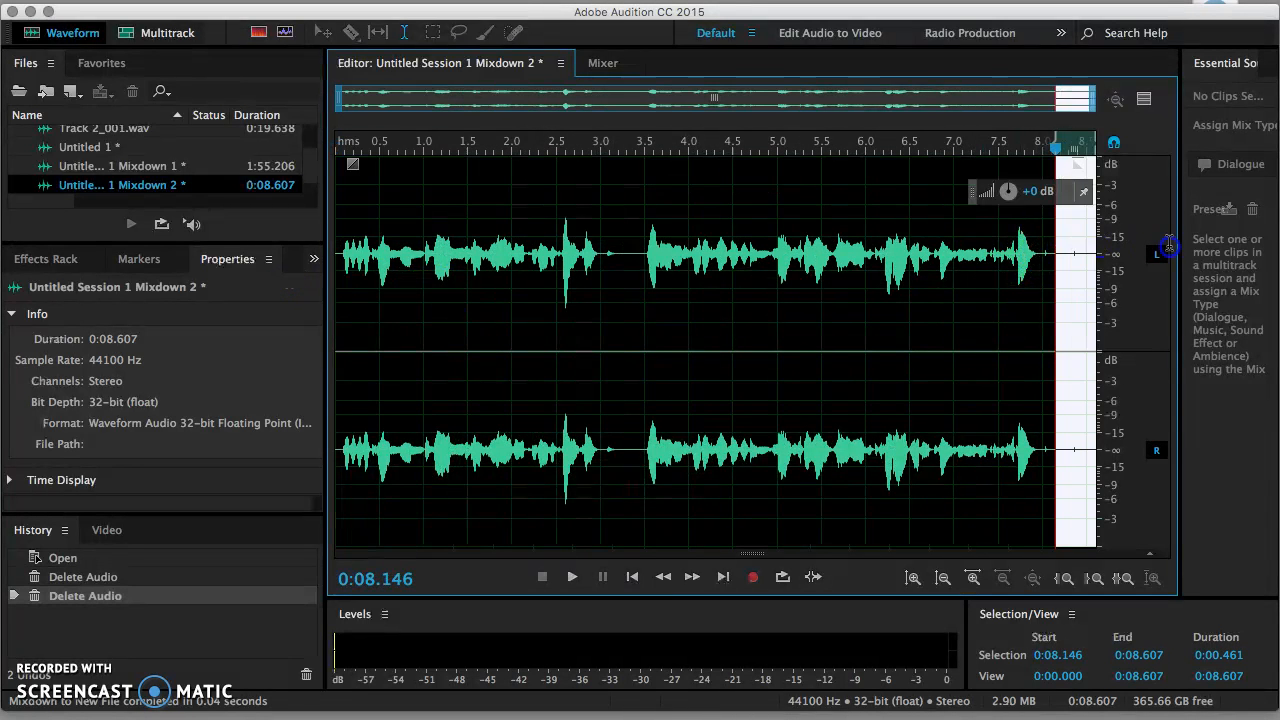
key("Delete")
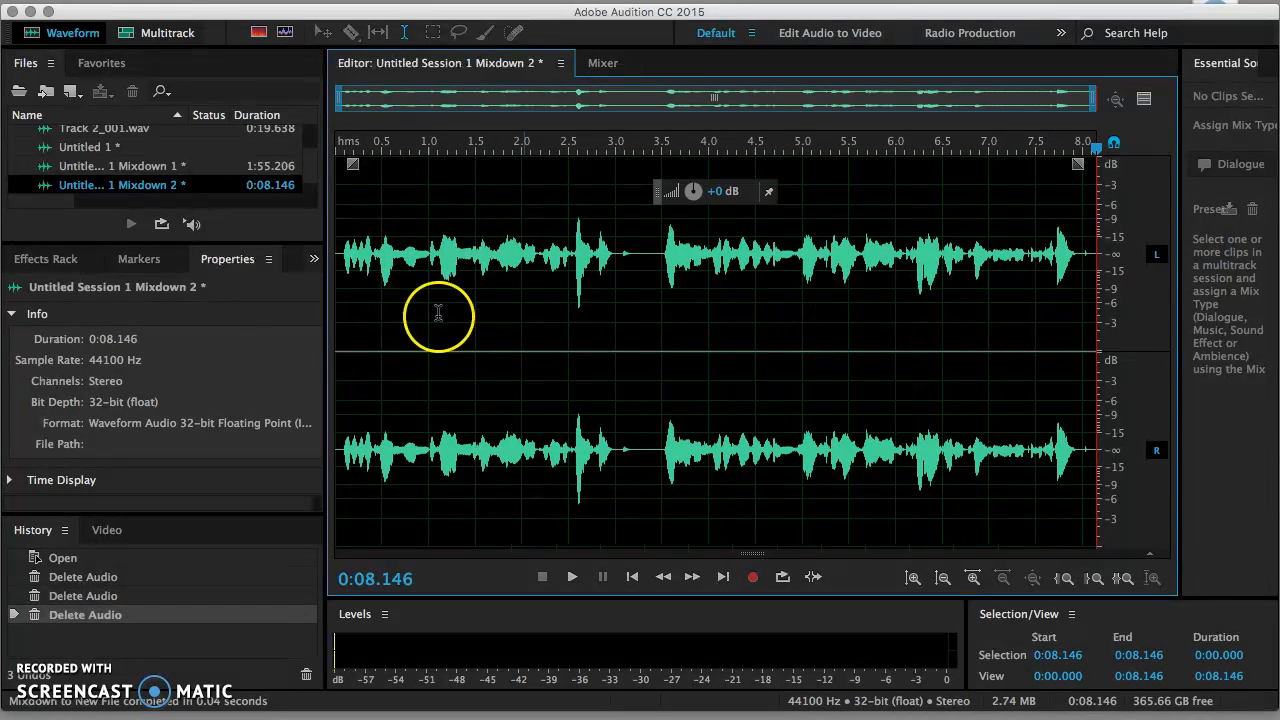
left_click(338, 302)
key("space")
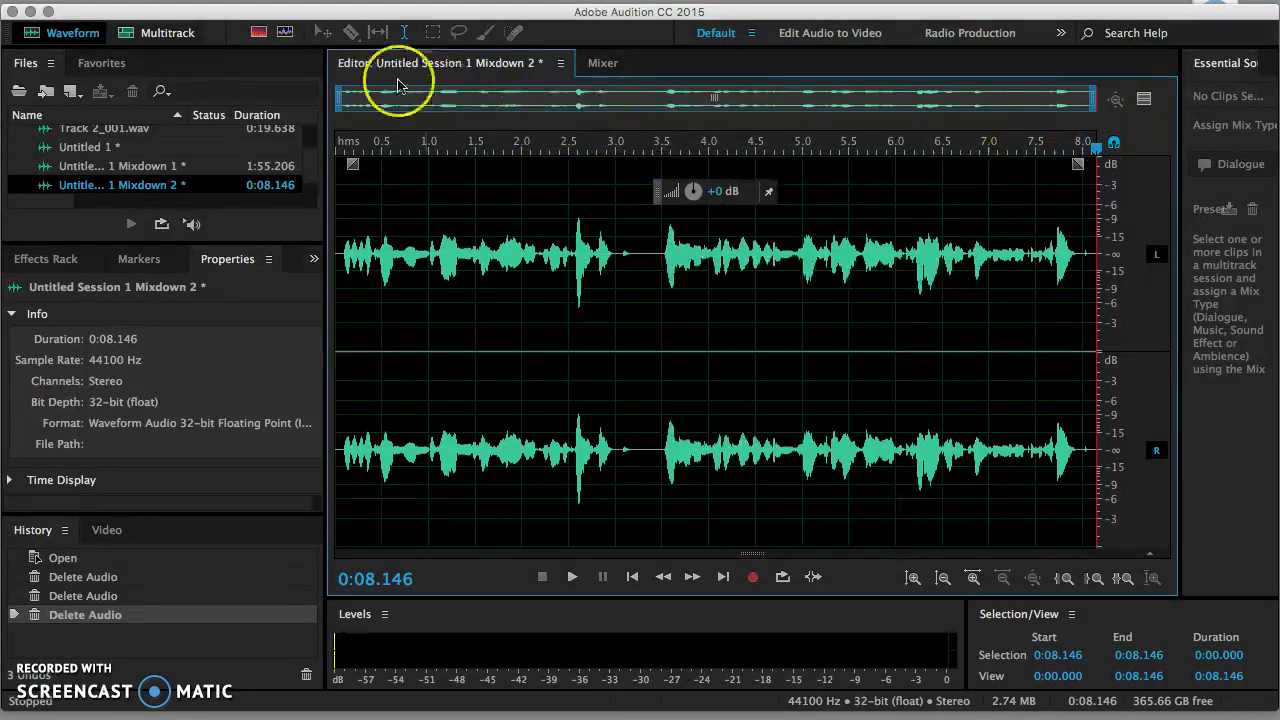
Step: Return to Untitled Session 1.sesx, zoom the timeline in twice, and select the Time Selection tool
left_click(131, 38)
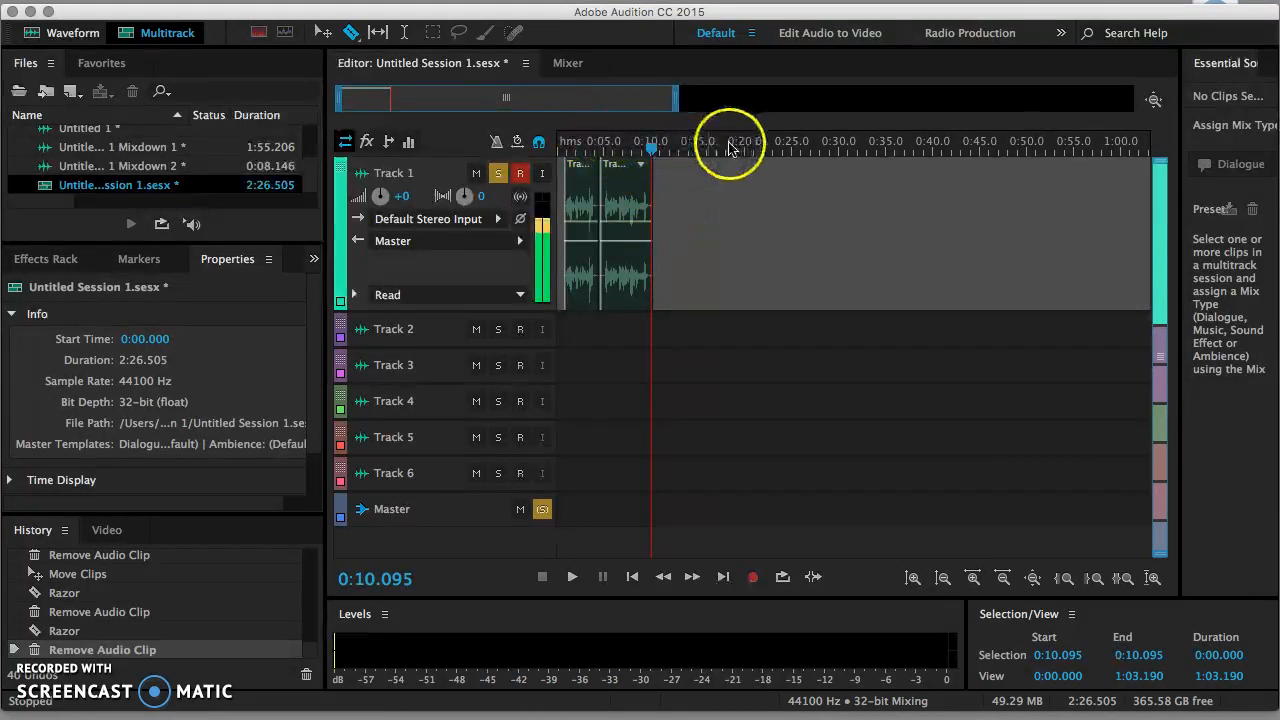
left_click(973, 577)
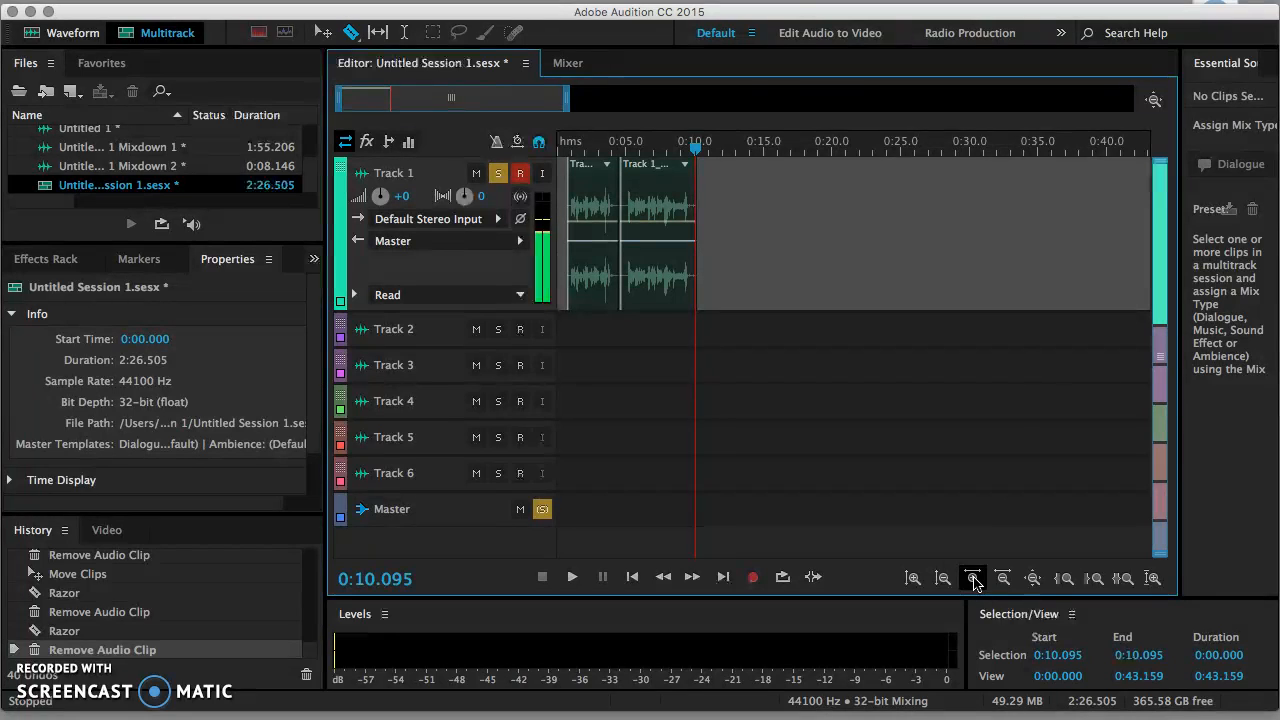
left_click(973, 577)
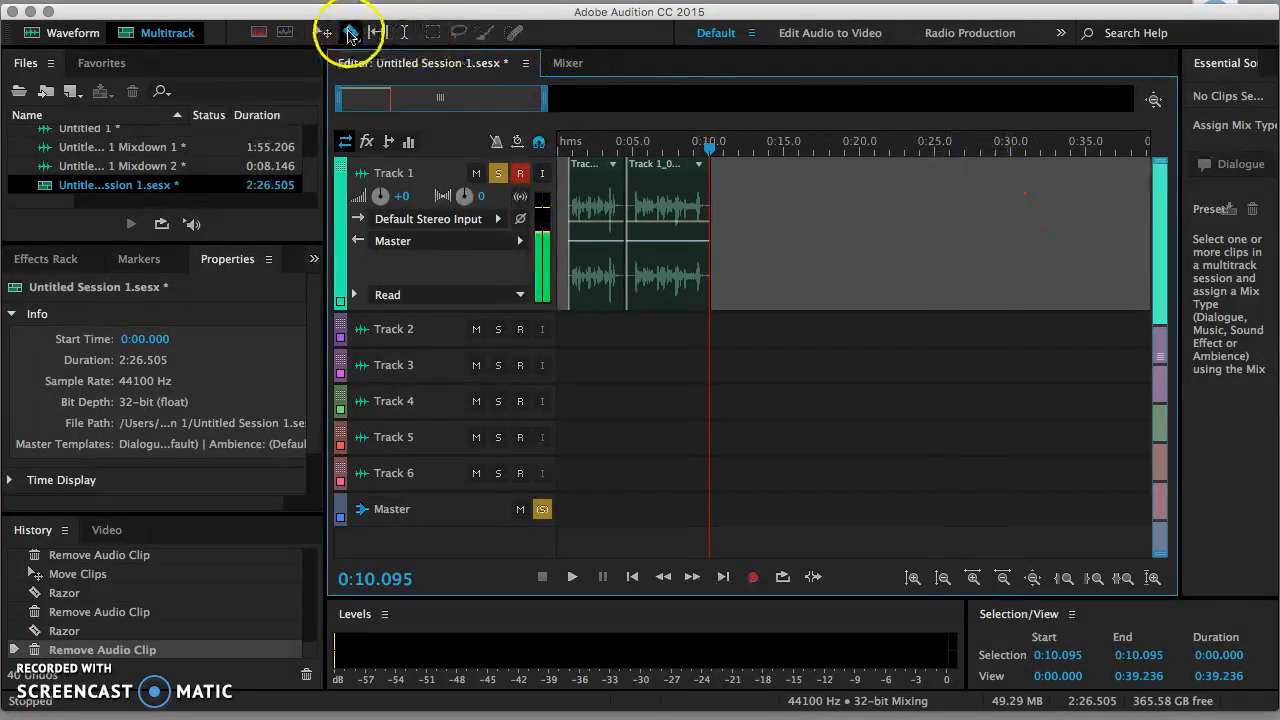
left_click(322, 34)
left_click(1008, 204)
left_click_drag(1010, 208, 981, 211)
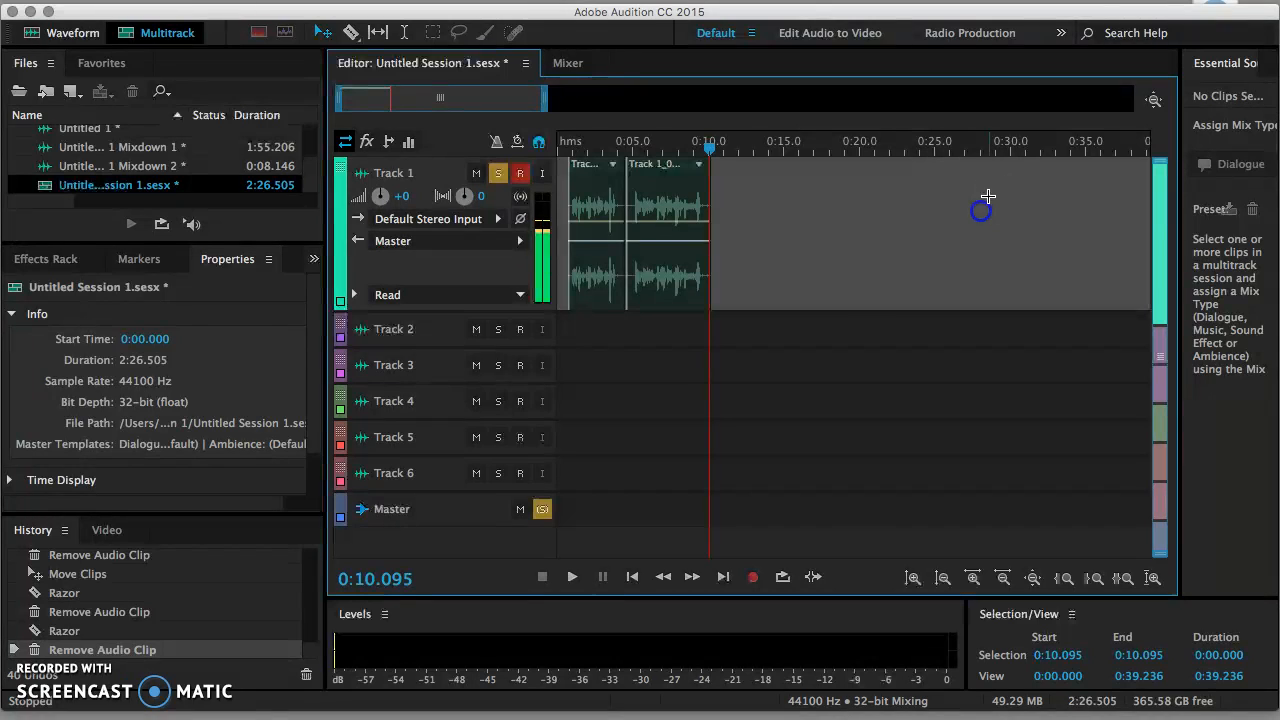
left_click(404, 33)
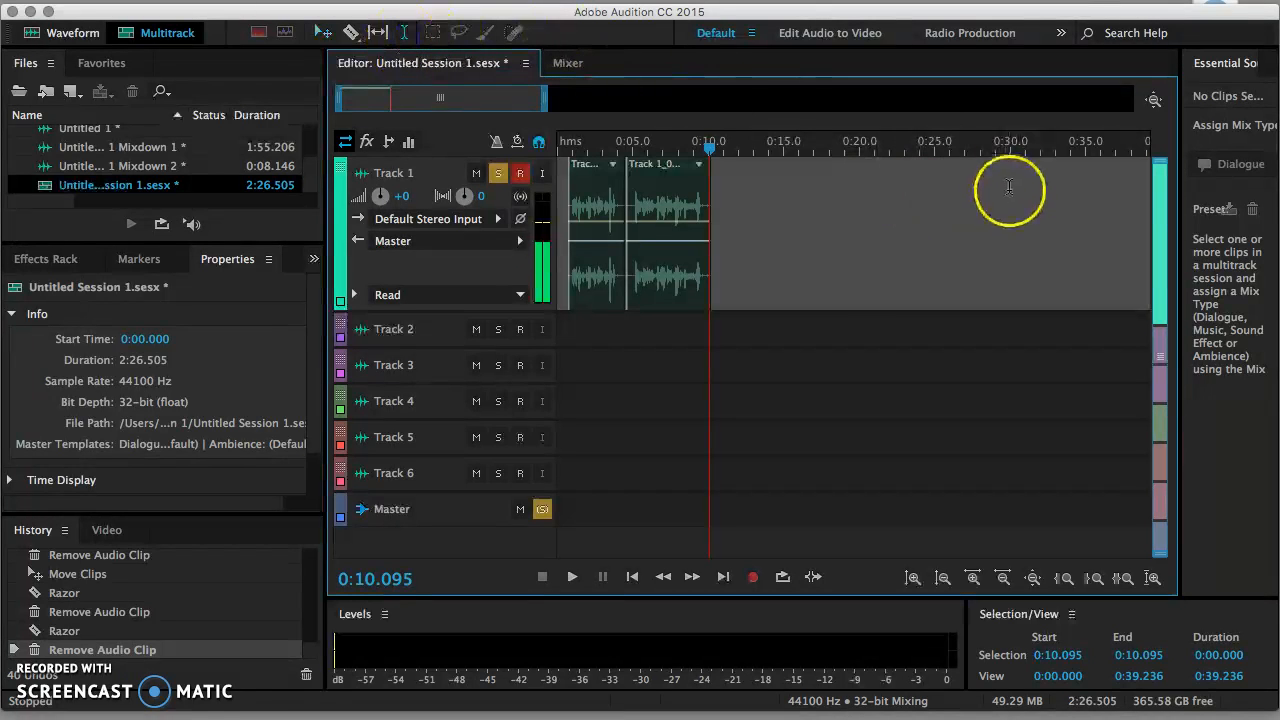